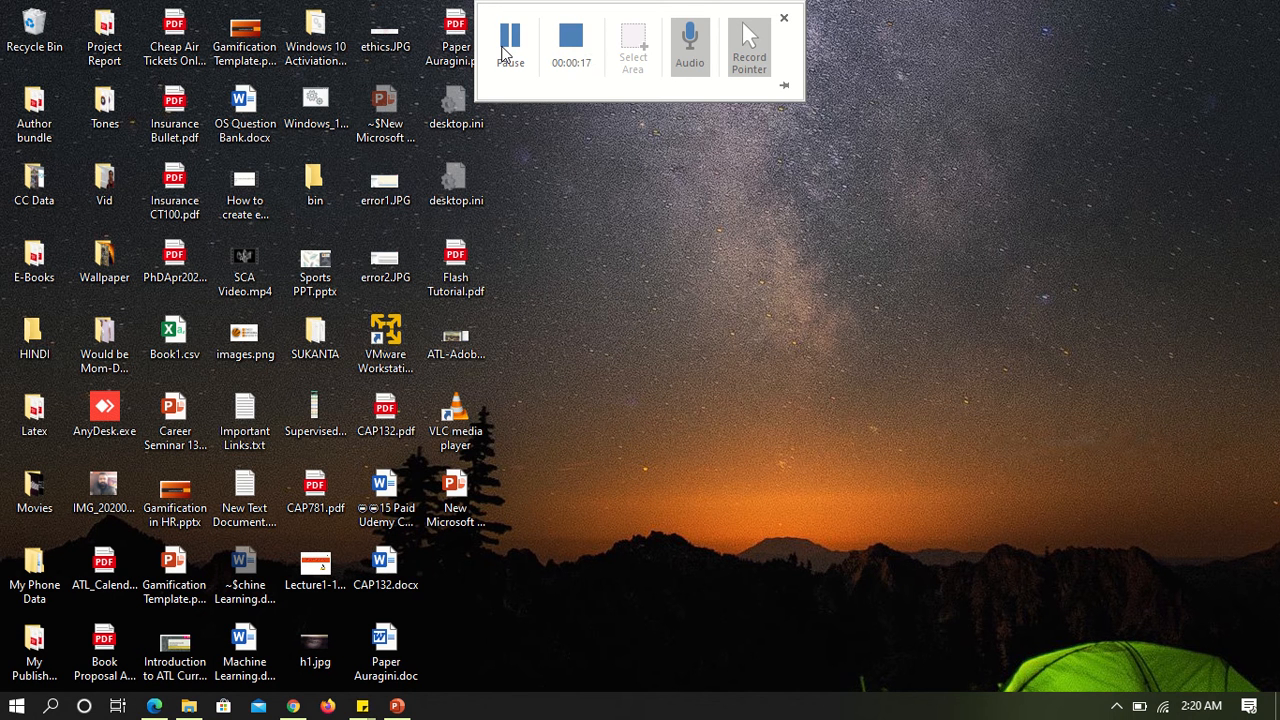
# Launch VMware Workstation Player from the desktop.
pyautogui.doubleClick(380, 378)
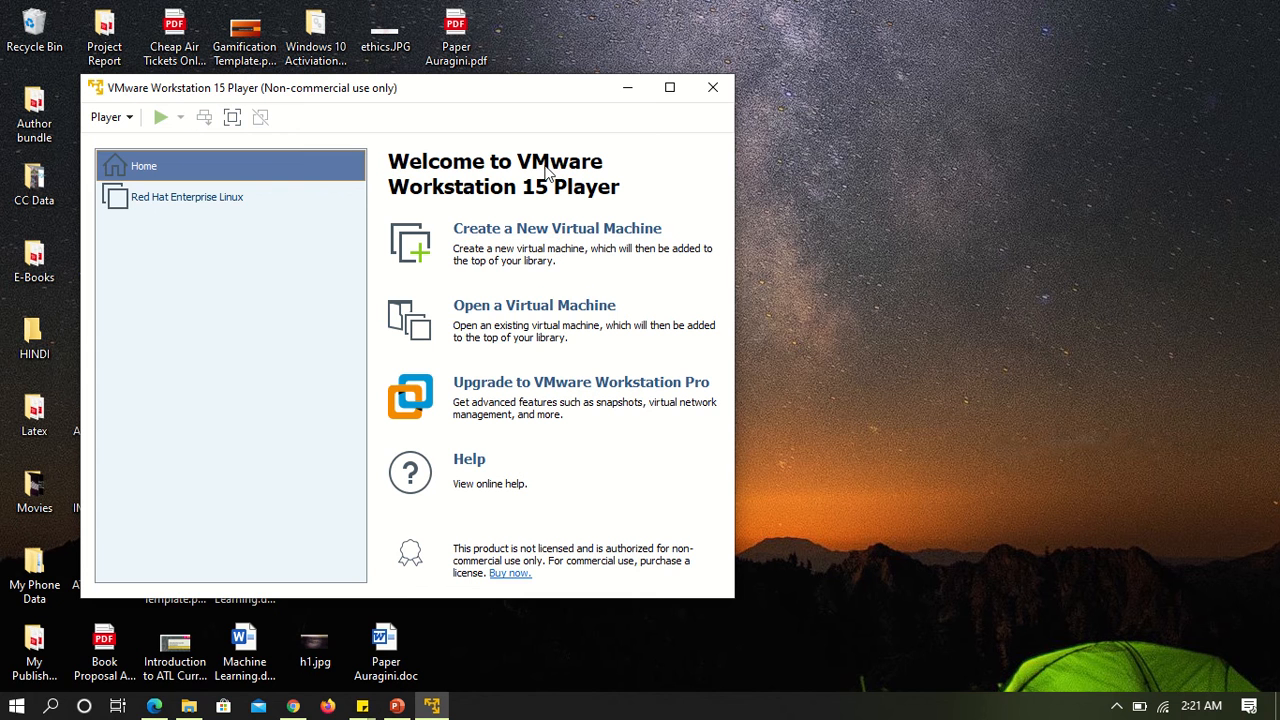
# Start a new virtual machine with Red Hat Disc 1.iso from the RedHat 9 folder as its installer image.
pyautogui.click(567, 232)
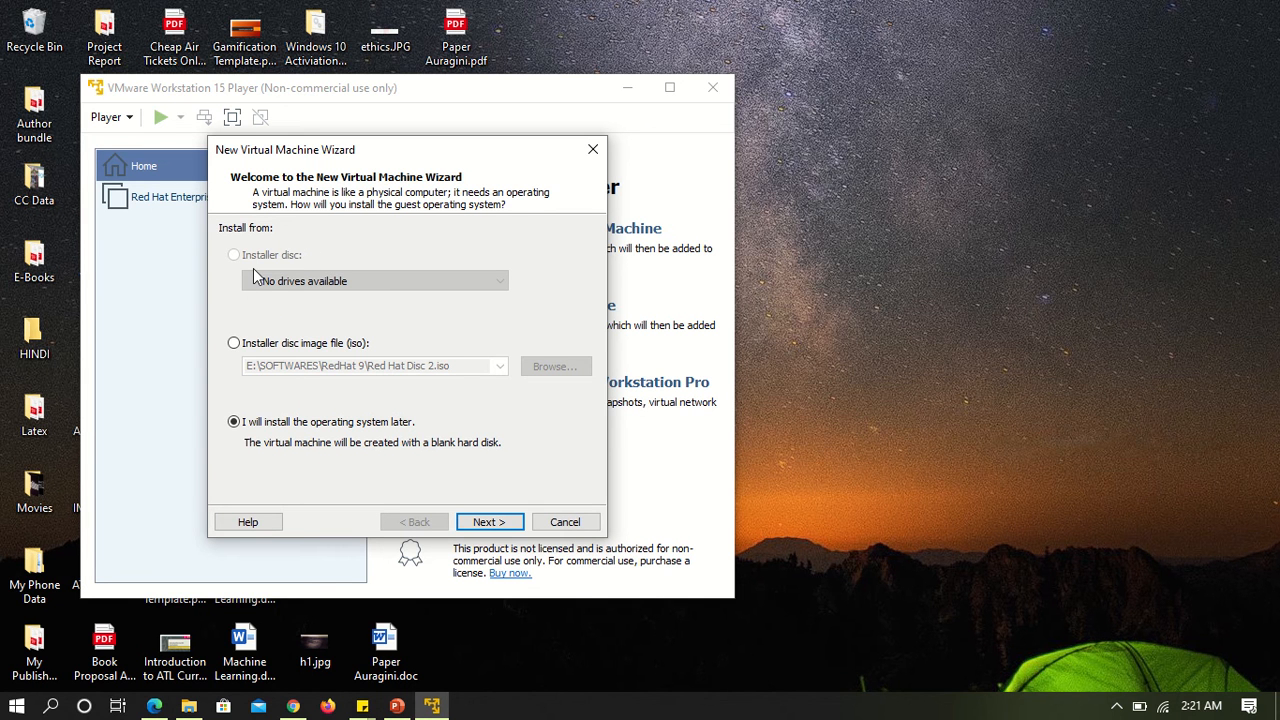
pyautogui.click(235, 345)
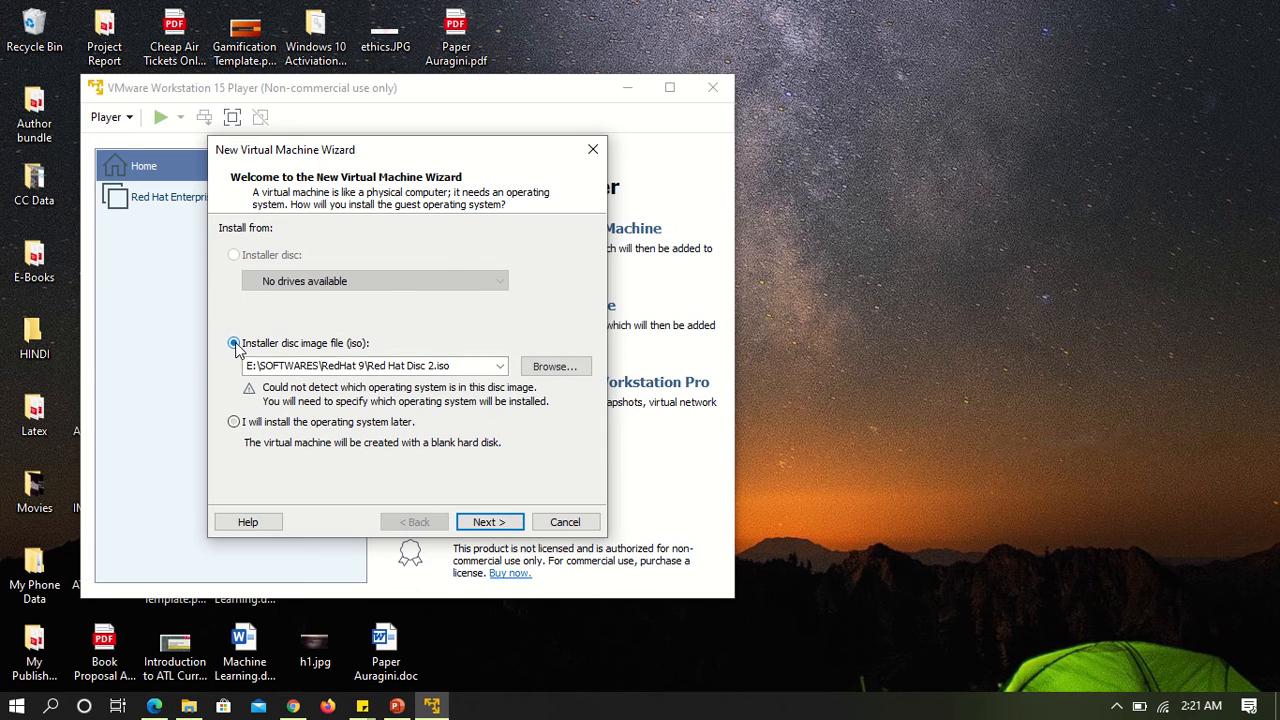
pyautogui.click(234, 424)
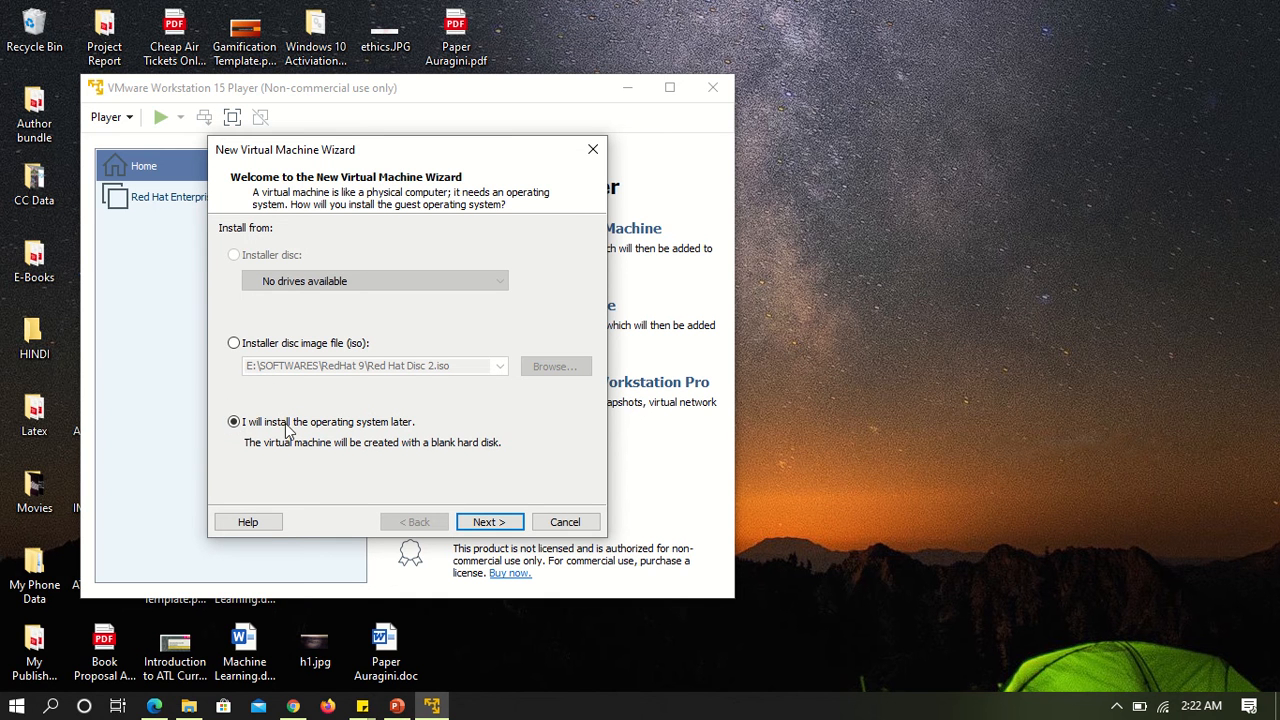
pyautogui.click(234, 344)
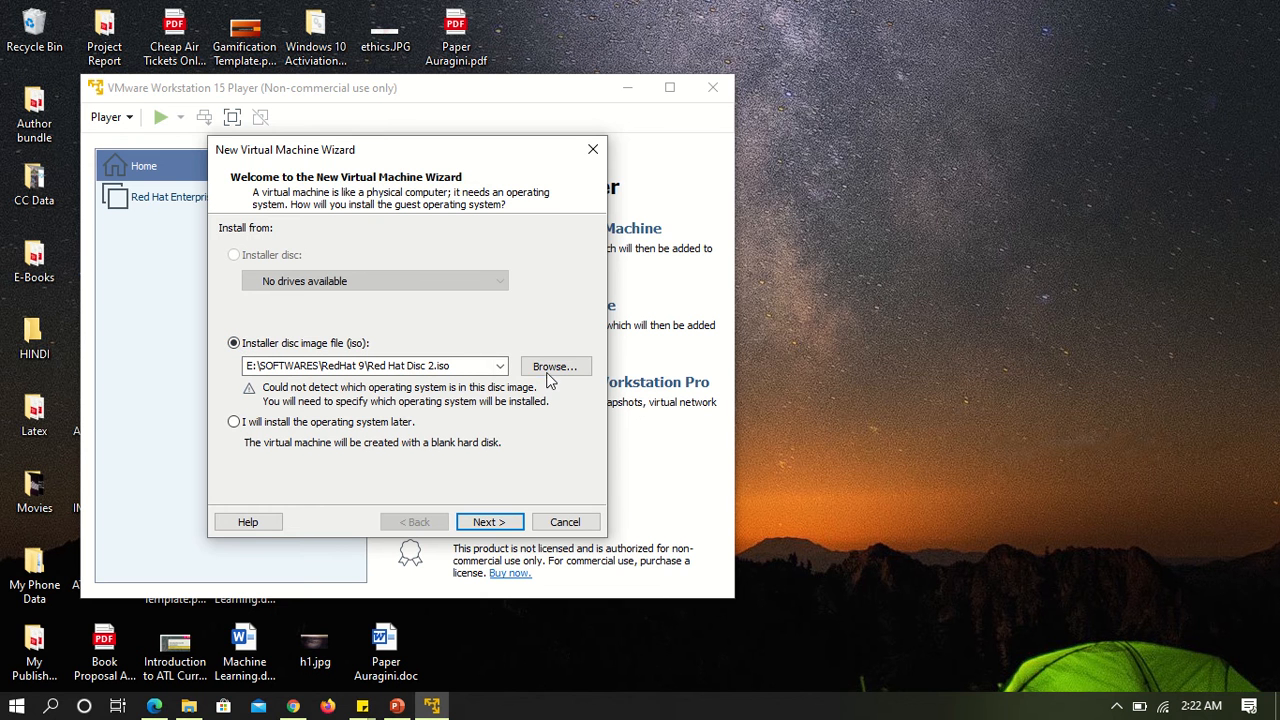
pyautogui.click(548, 374)
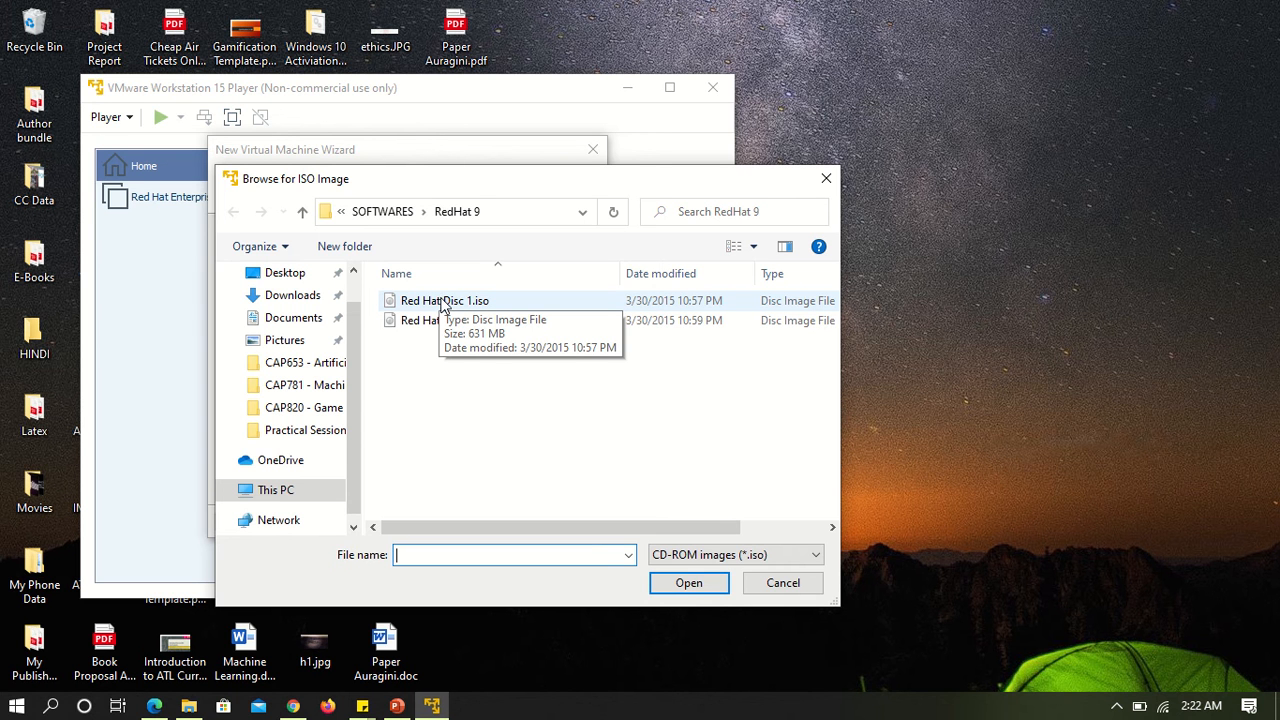
pyautogui.click(445, 302)
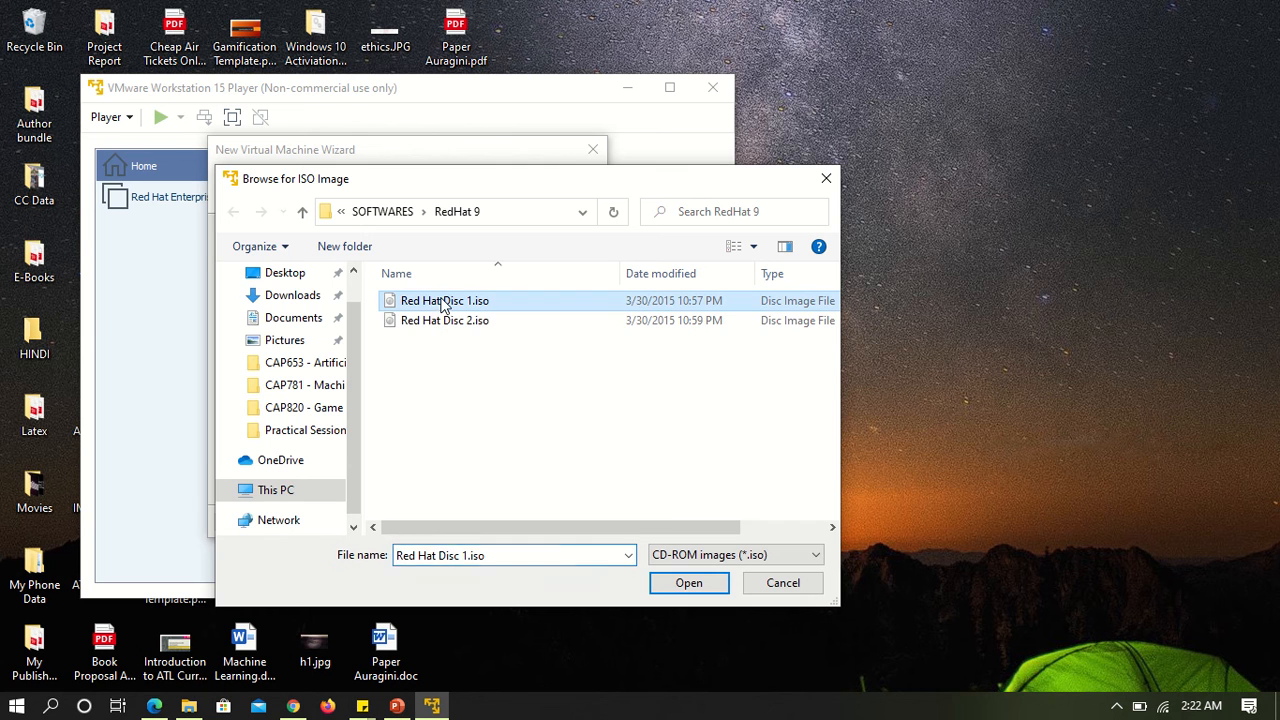
pyautogui.click(688, 583)
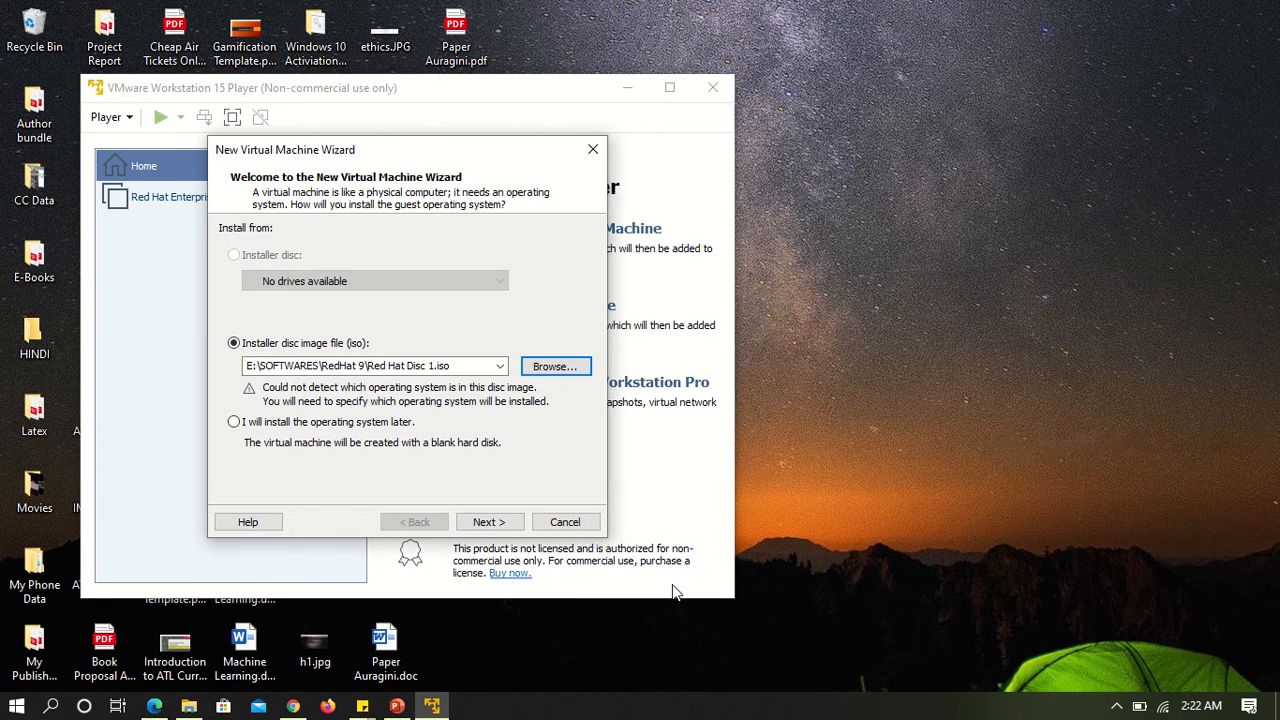
pyautogui.click(490, 524)
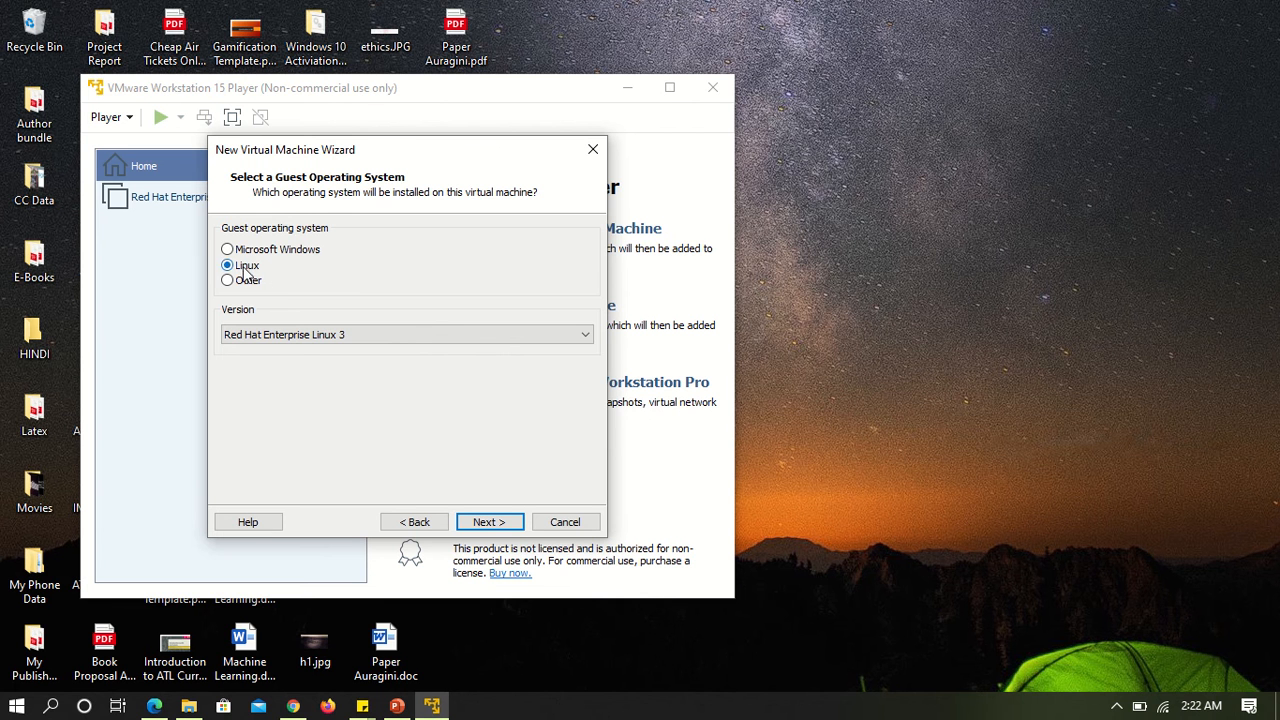
# Choose Red Hat Enterprise Linux 8 64-bit as the guest operating system version.
pyautogui.click(290, 334)
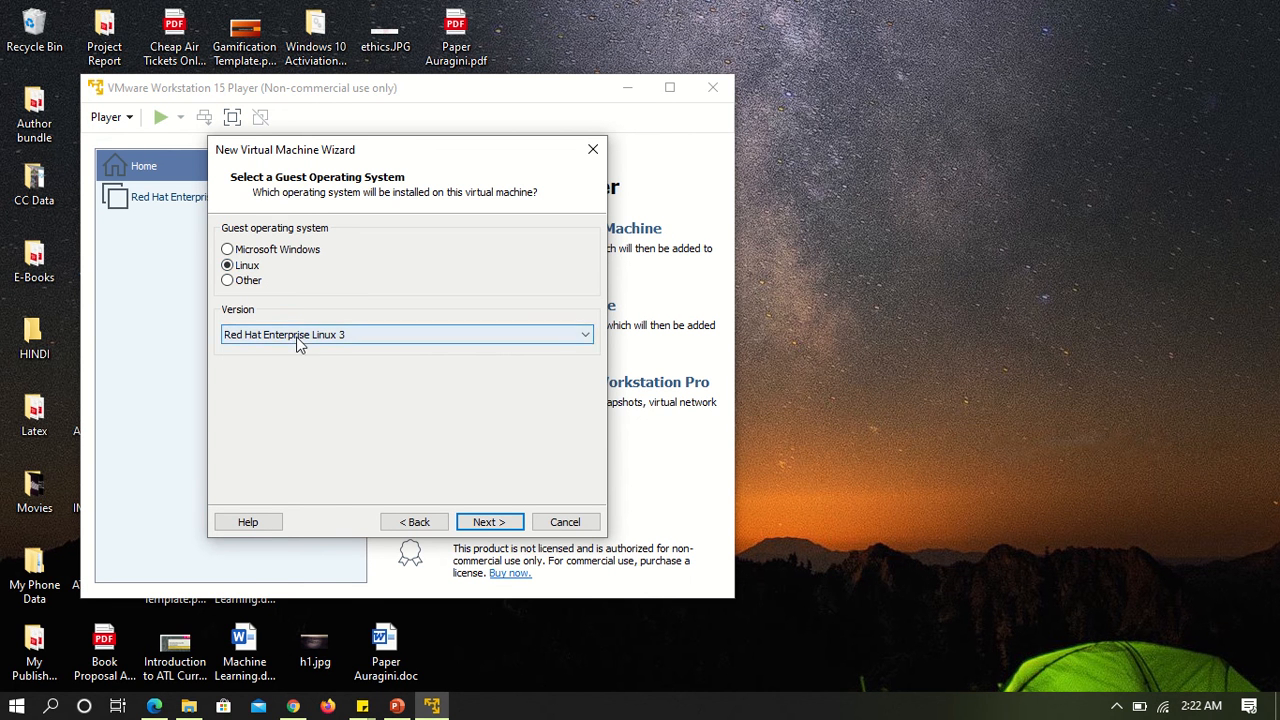
pyautogui.scroll(15, 312, 481)
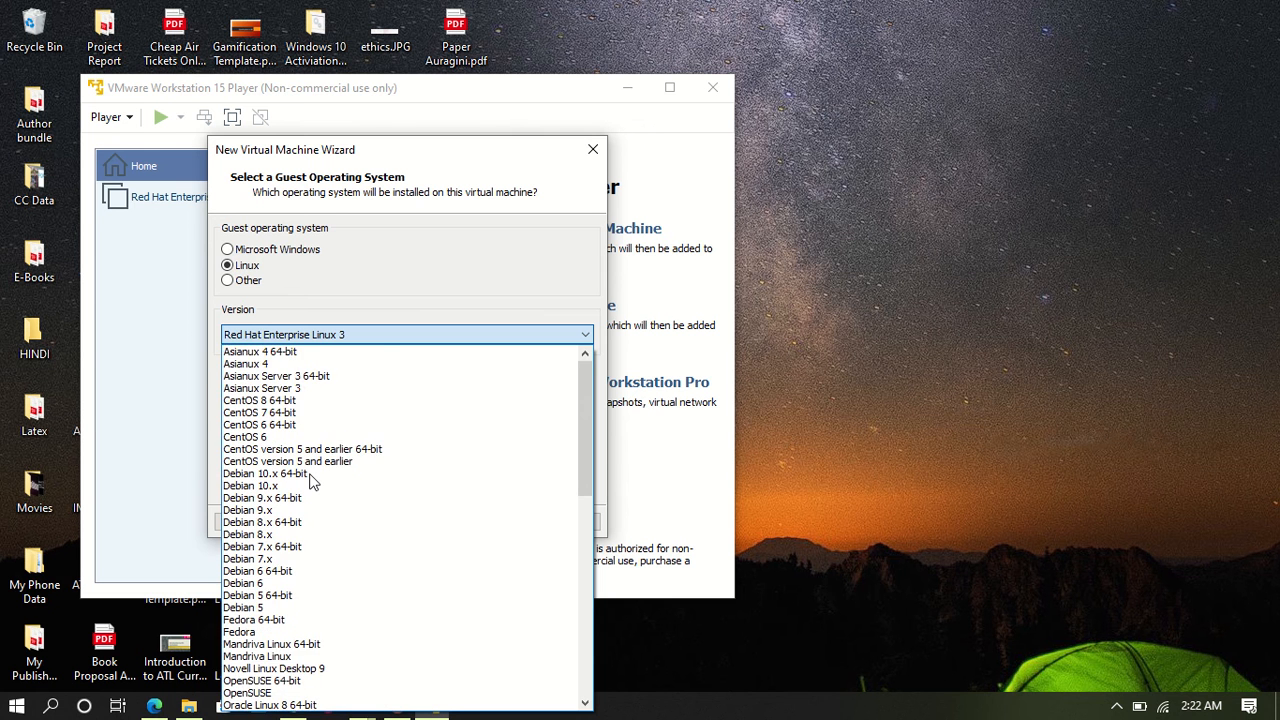
pyautogui.scroll(-12, 312, 481)
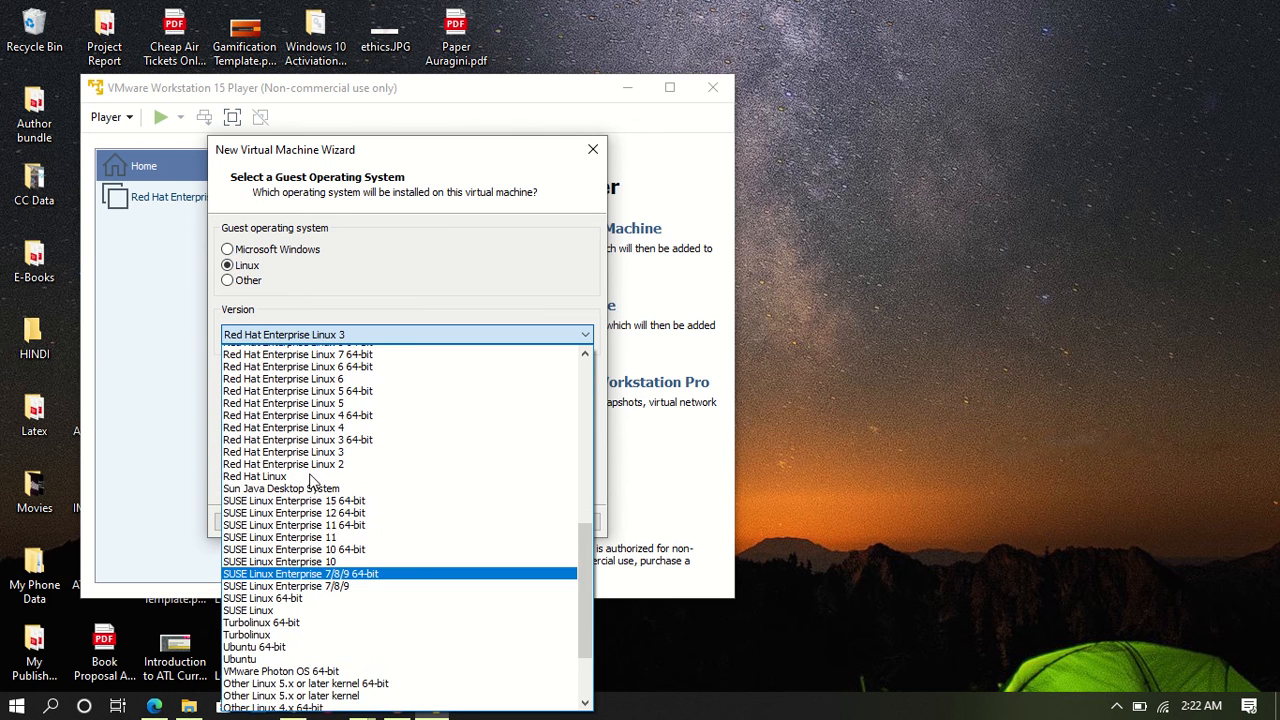
pyautogui.scroll(2, 360, 410)
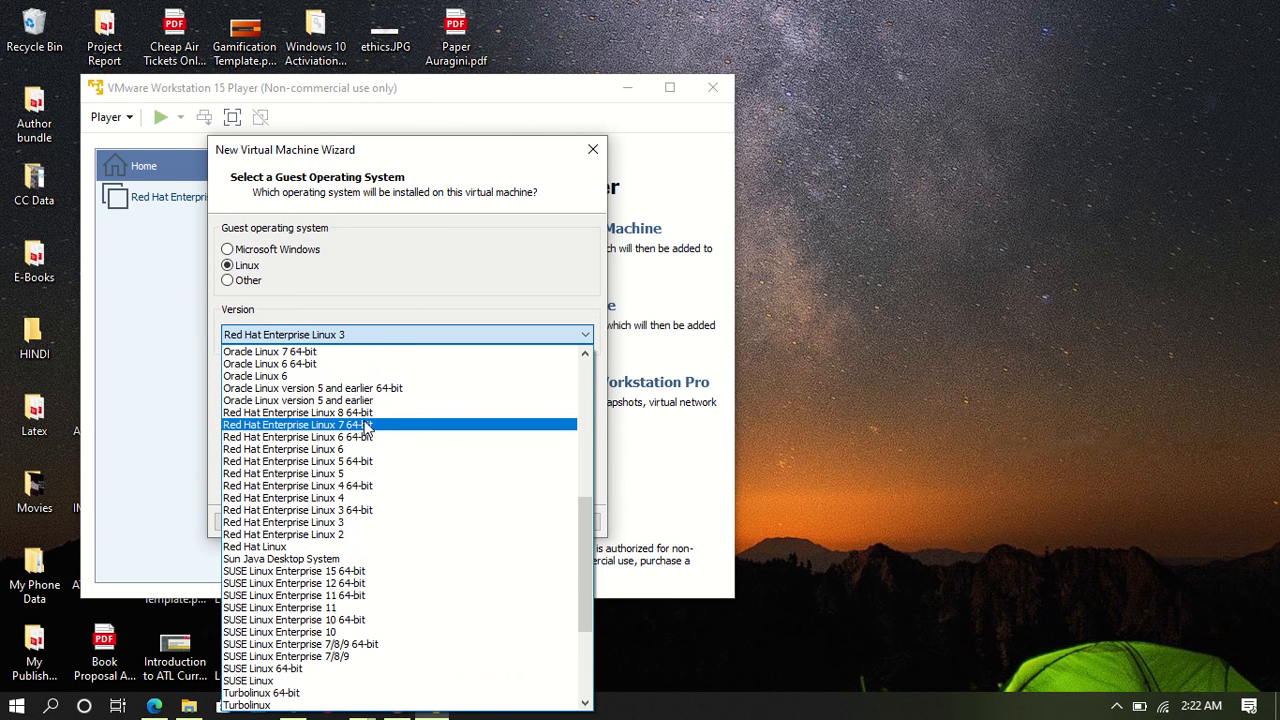
pyautogui.click(358, 412)
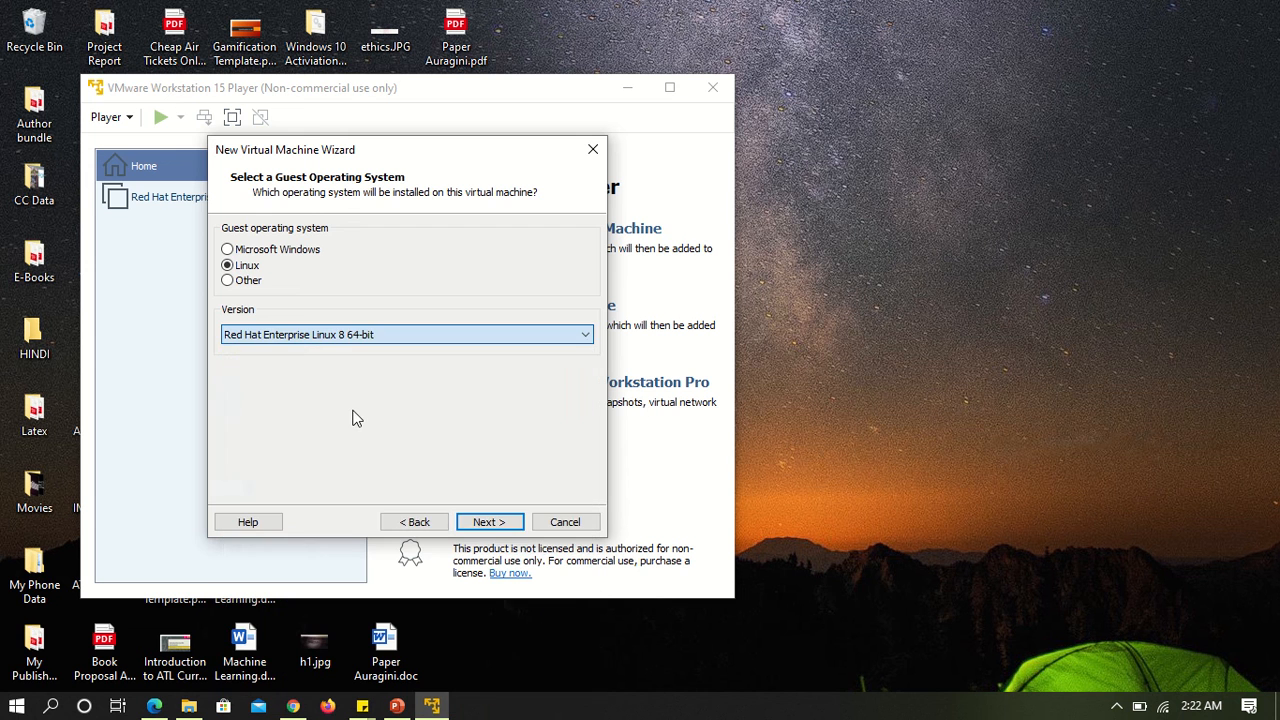
pyautogui.click(486, 522)
# Try to name the virtual machine Red Hat Enterprise Linux, and cancel the wizard.
pyautogui.click(382, 255)
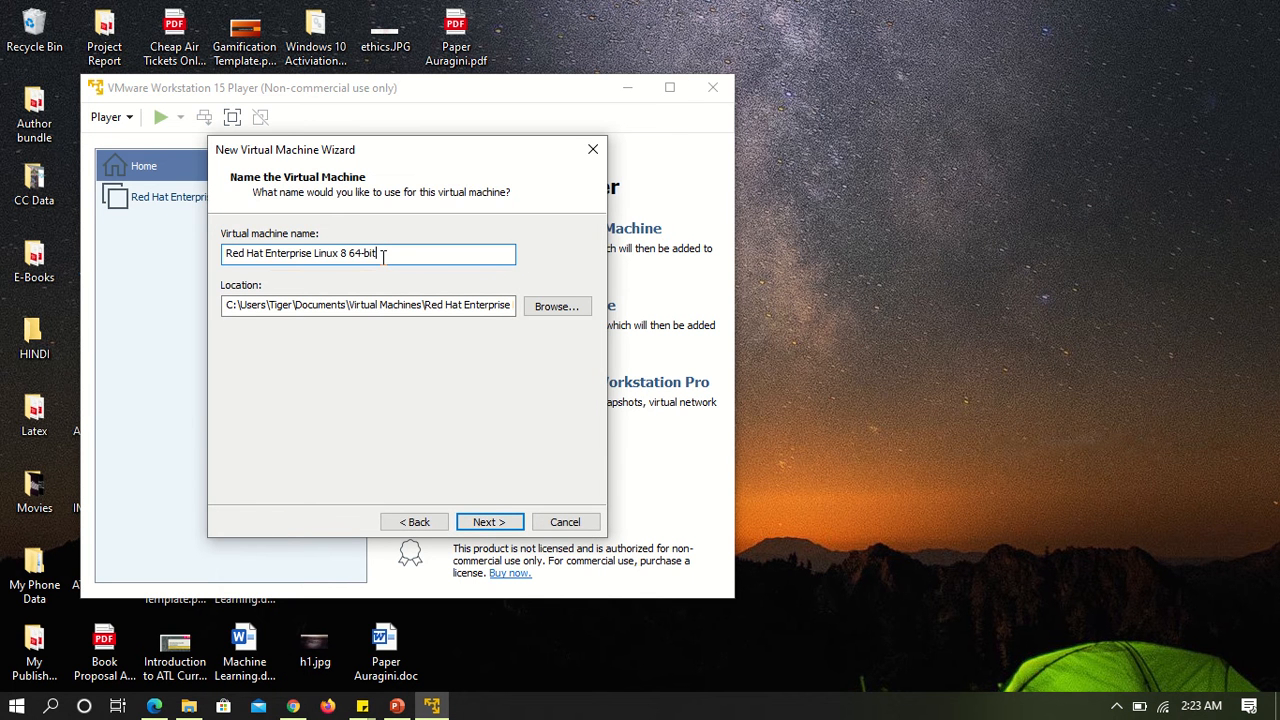
pyautogui.press('BackSpace')
pyautogui.press('BackSpace')
pyautogui.press('BackSpace')
pyautogui.press('BackSpace')
pyautogui.press('BackSpace')
pyautogui.press('BackSpace')
pyautogui.press('BackSpace')
pyautogui.press('BackSpace')
pyautogui.press('BackSpace')
pyautogui.click(483, 525)
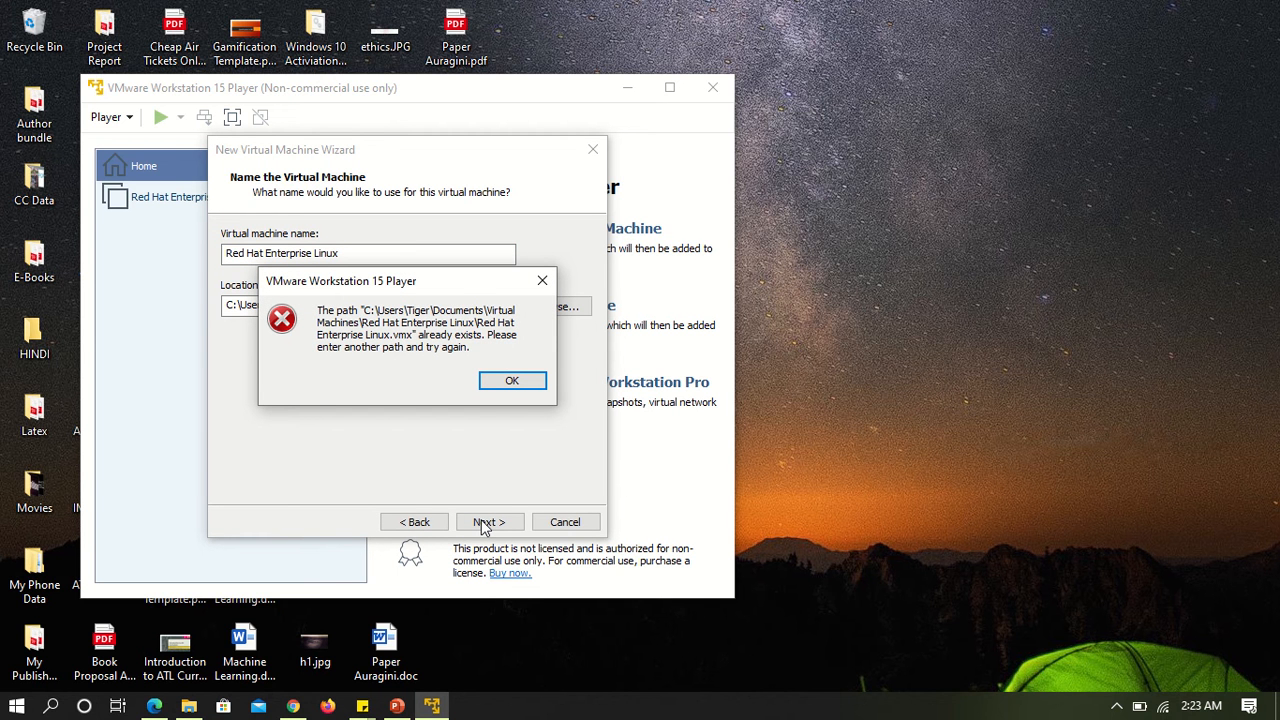
pyautogui.click(510, 383)
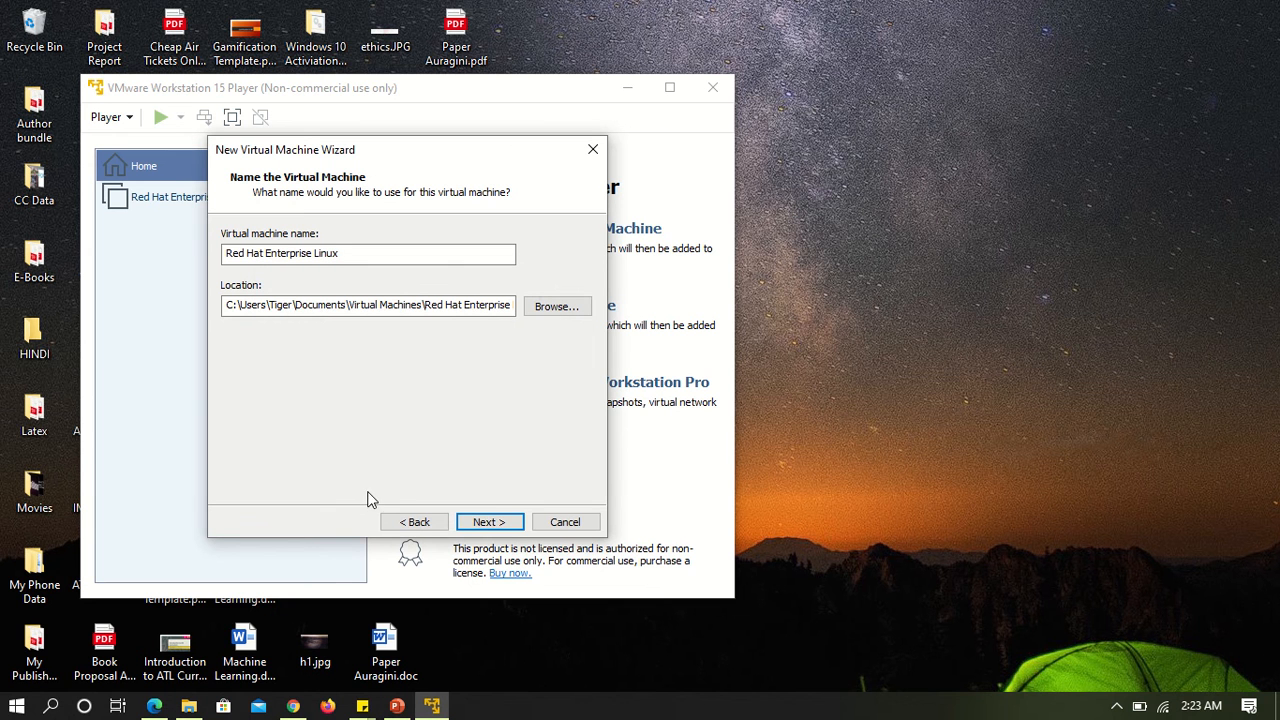
pyautogui.click(556, 522)
# Permanently delete the existing Red Hat Enterprise Linux virtual machine from disk.
pyautogui.click(163, 198)
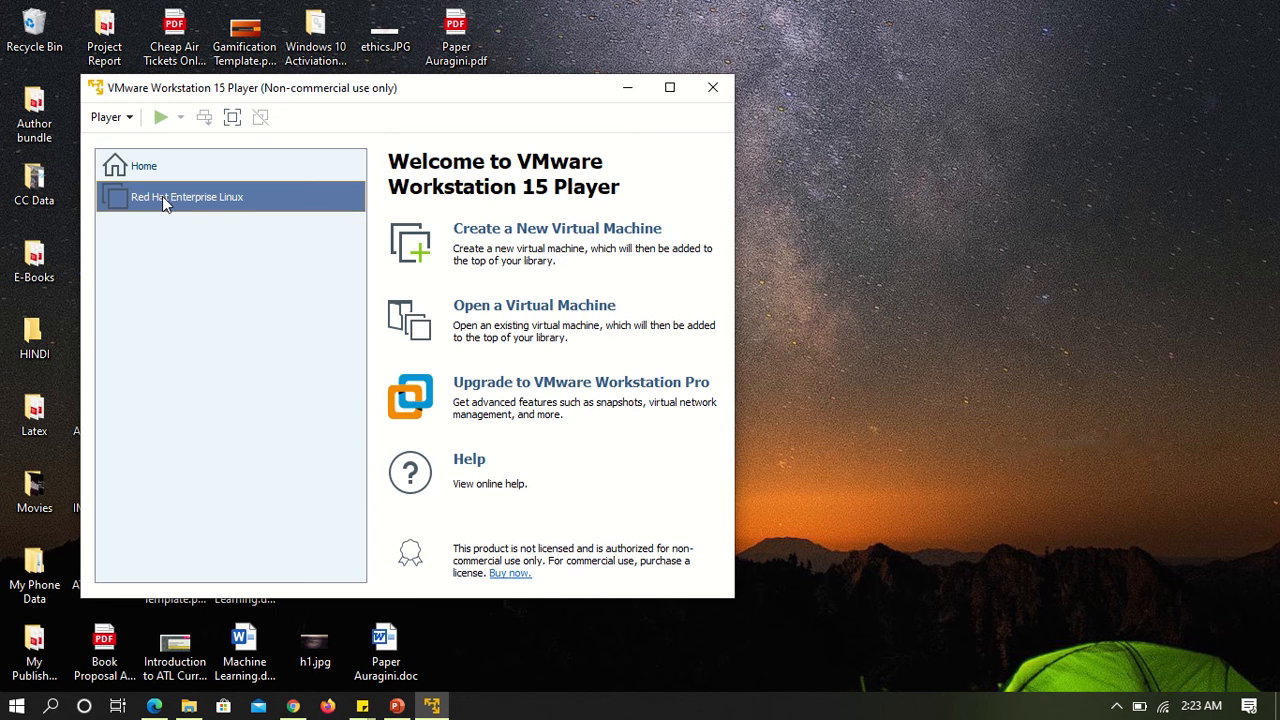
pyautogui.rightClick(162, 196)
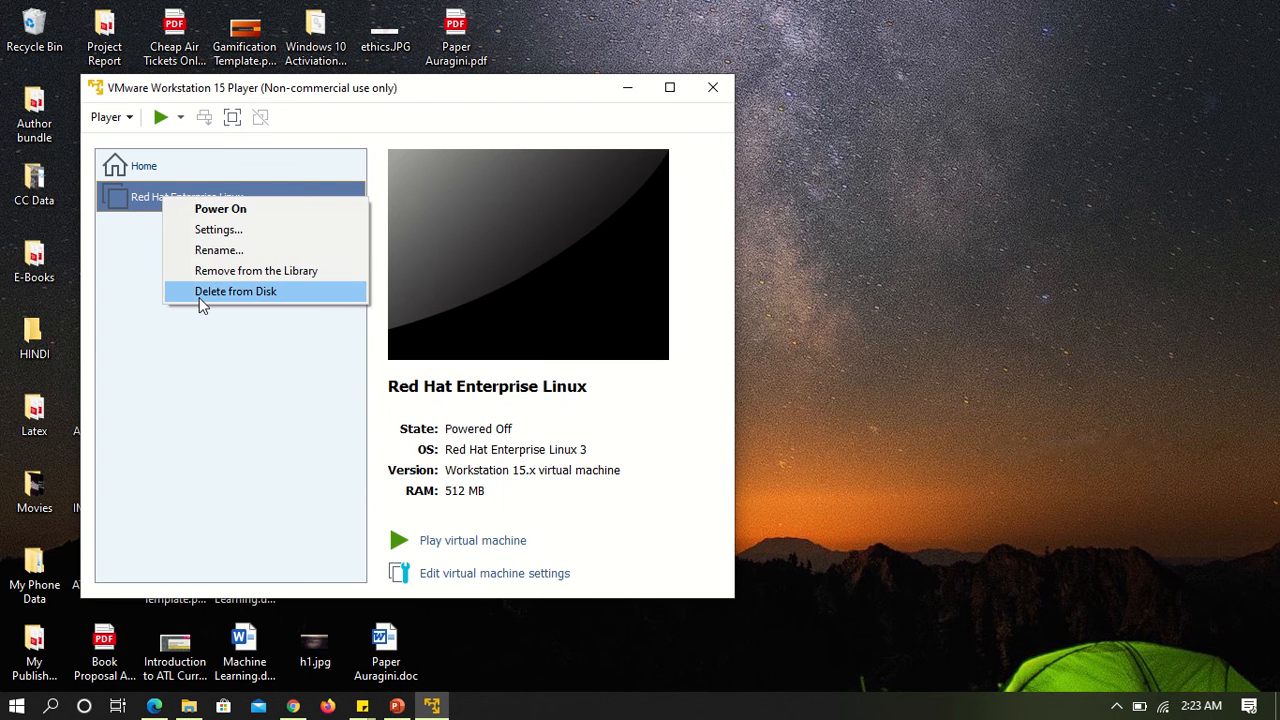
pyautogui.click(204, 296)
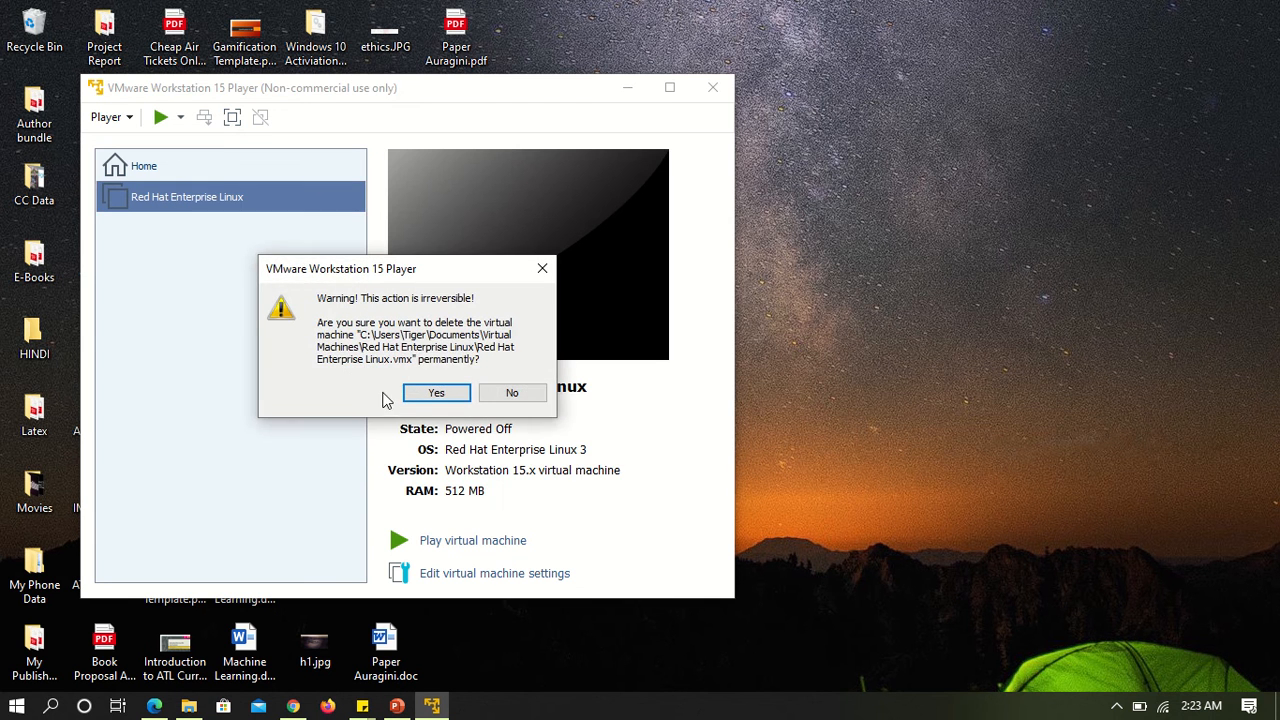
pyautogui.click(436, 393)
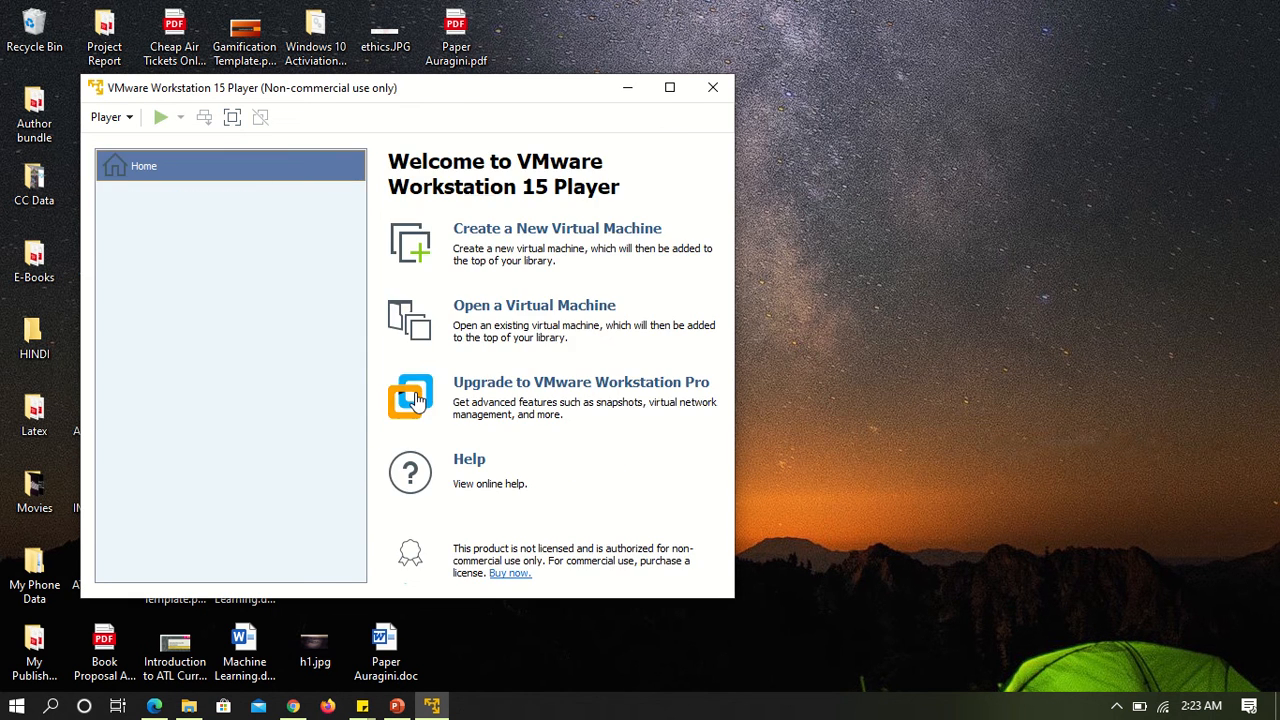
# Begin creating a new virtual machine that installs from the disc image Red Hat Disc 1.iso.
pyautogui.click(528, 230)
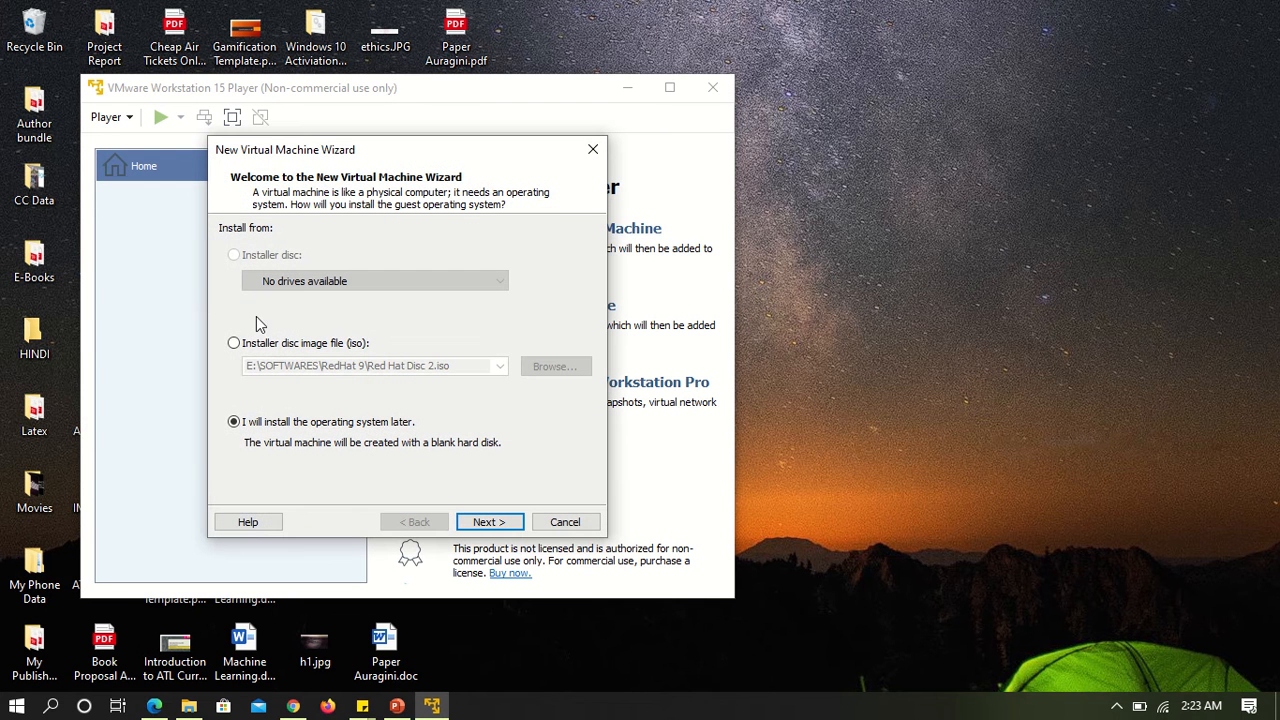
pyautogui.click(236, 344)
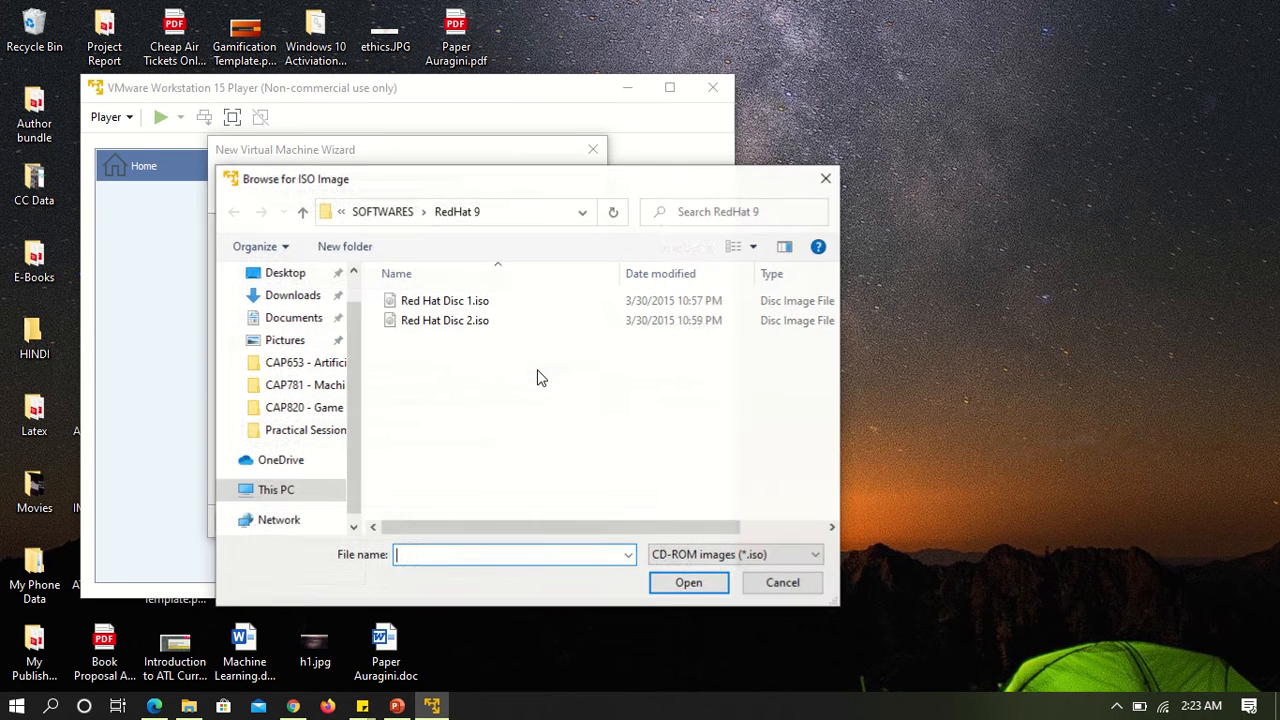
pyautogui.doubleClick(443, 303)
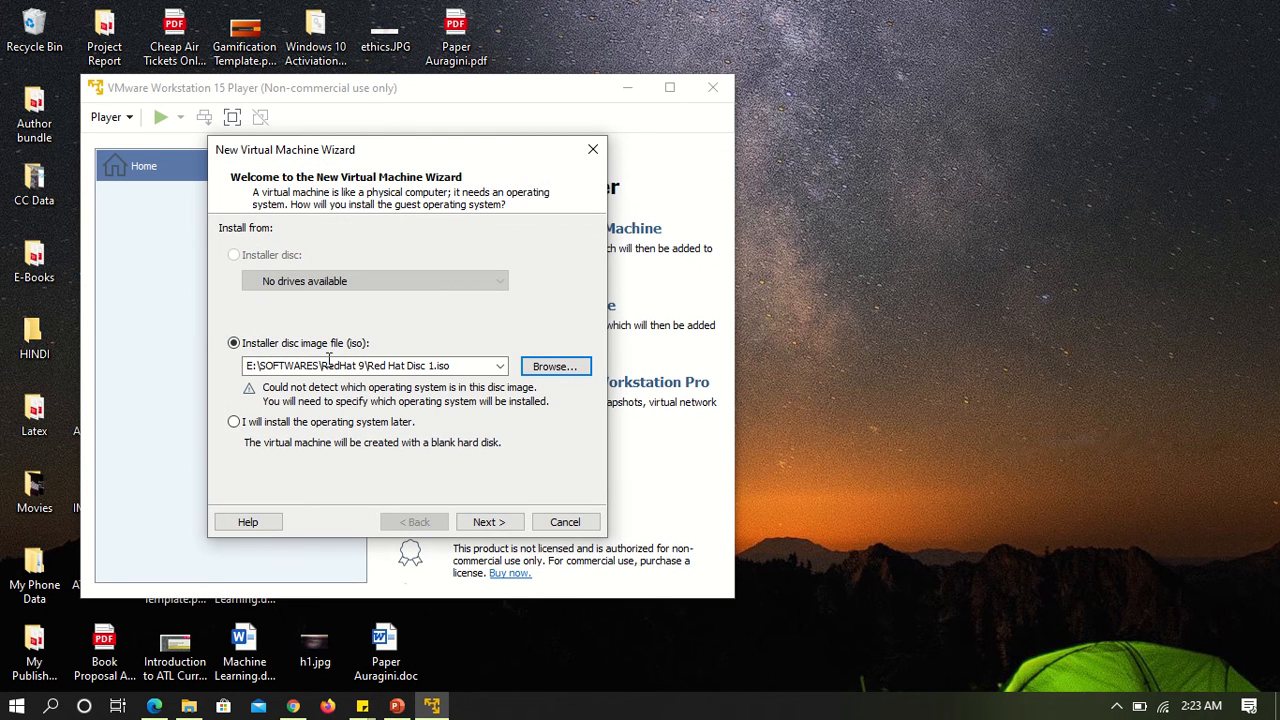
pyautogui.click(484, 522)
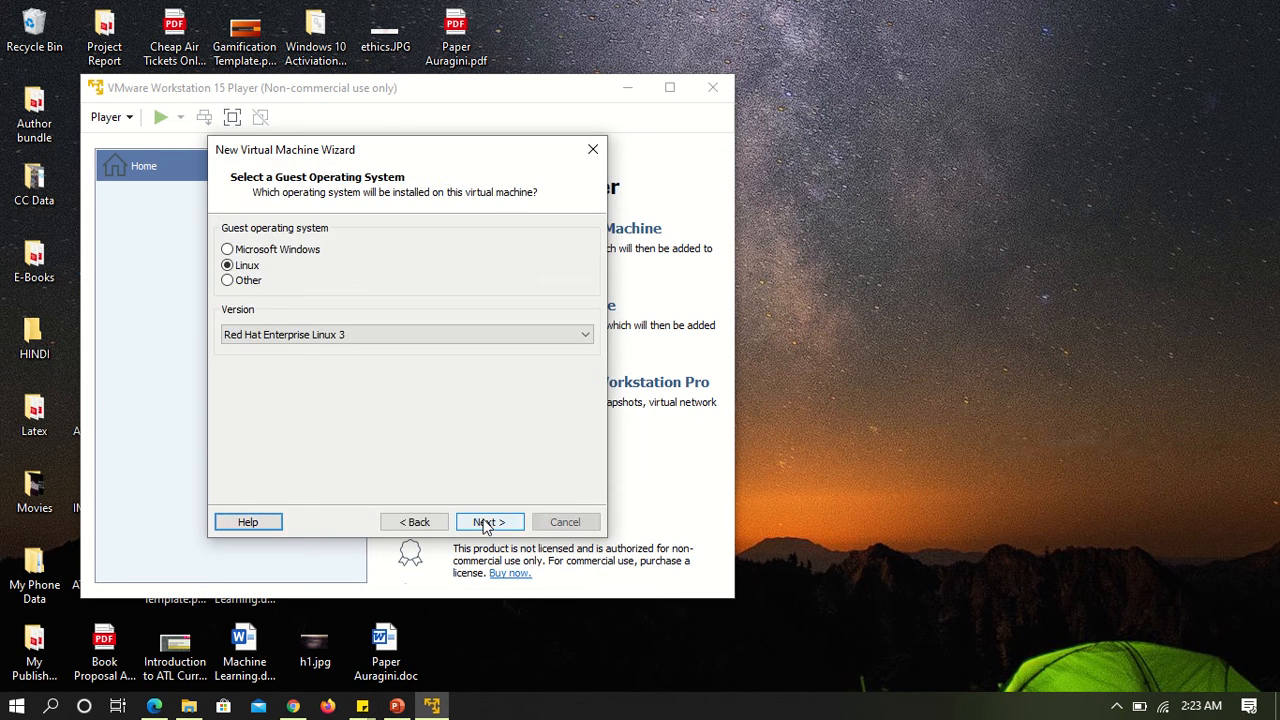
# Accept Red Hat Enterprise Linux 3 as the guest system and name the virtual machine Red Hat Enterprise Linux.
pyautogui.click(484, 522)
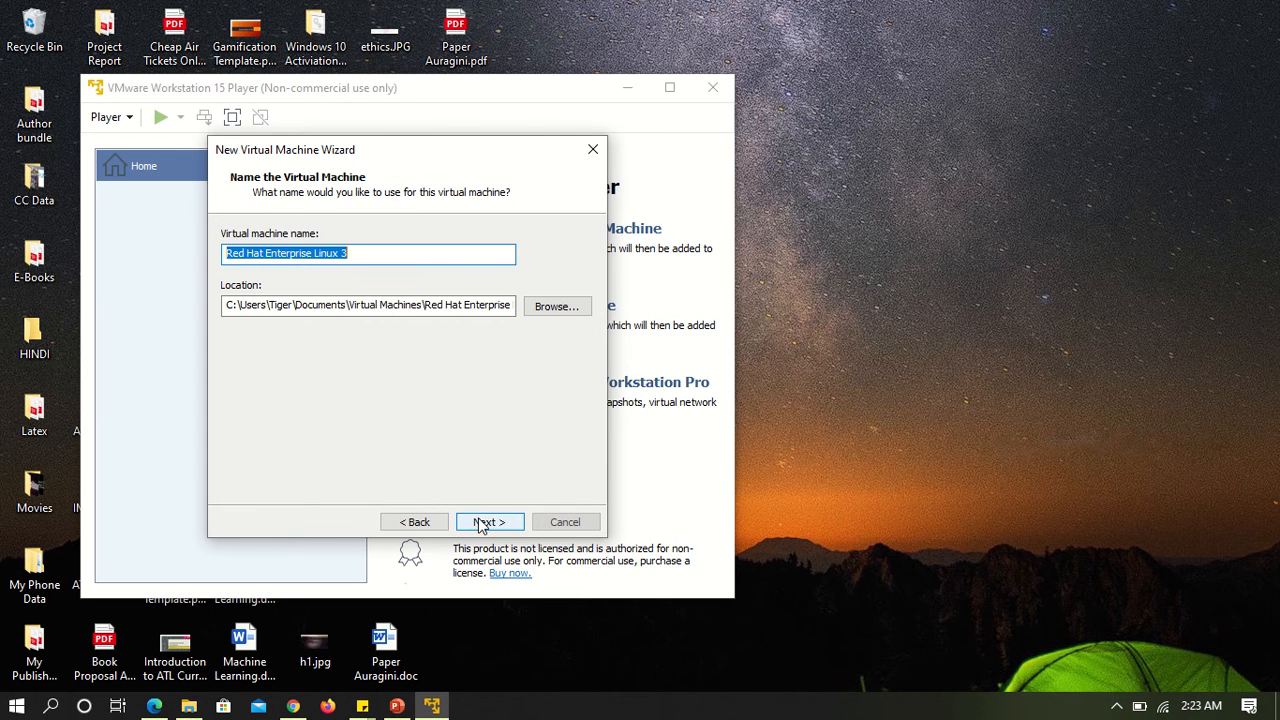
pyautogui.click(392, 256)
pyautogui.press('BackSpace')
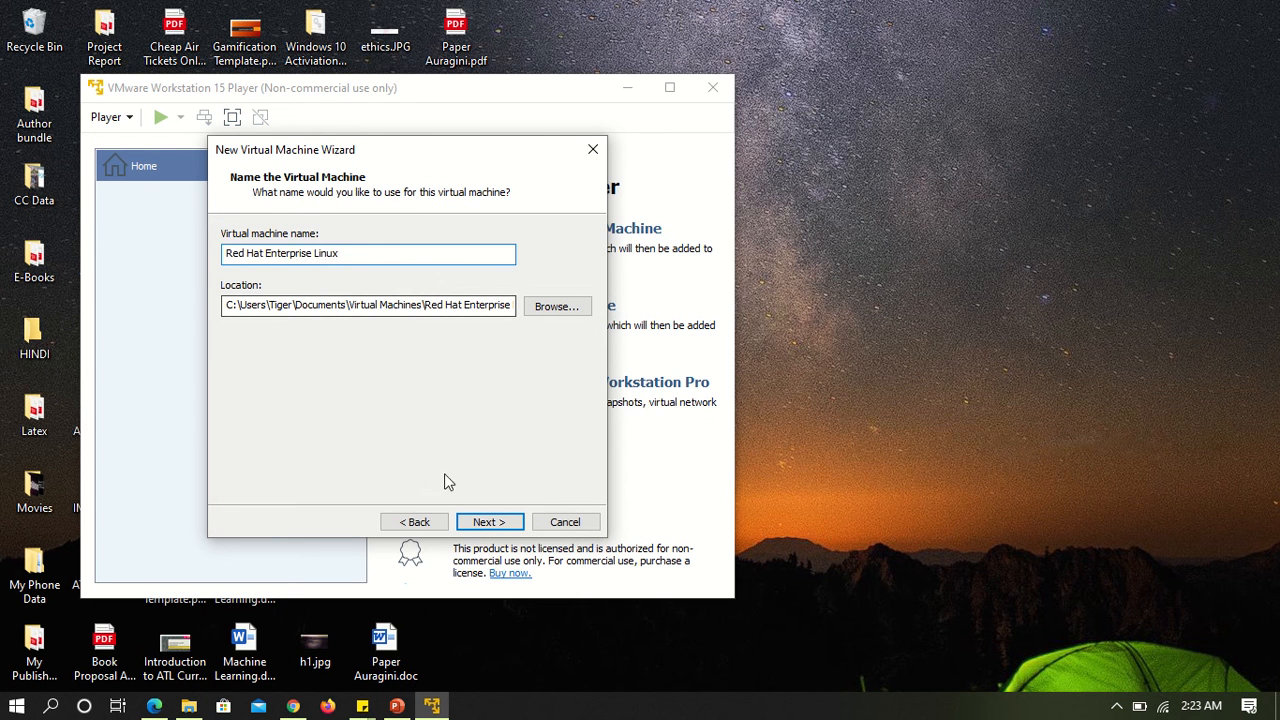
pyautogui.click(486, 522)
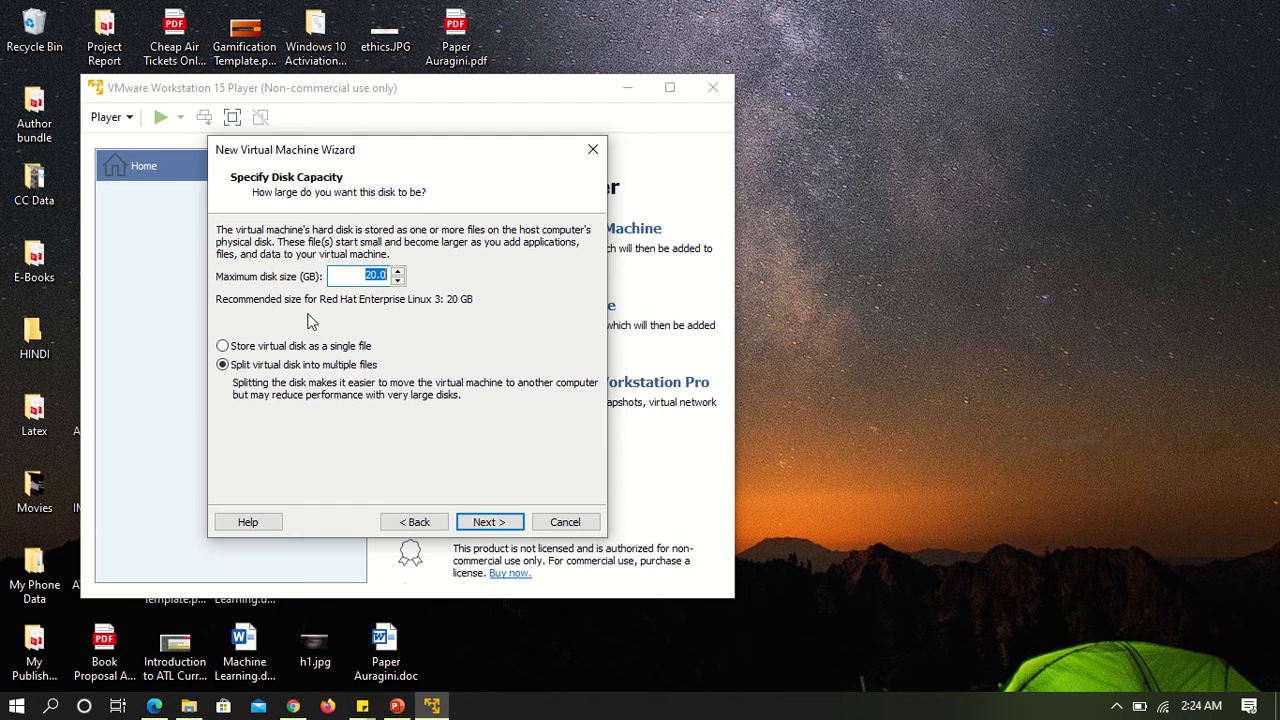
# Keep the 20 GB maximum disk size and store the virtual disk as a single file.
pyautogui.click(394, 341)
pyautogui.click(224, 347)
pyautogui.click(483, 523)
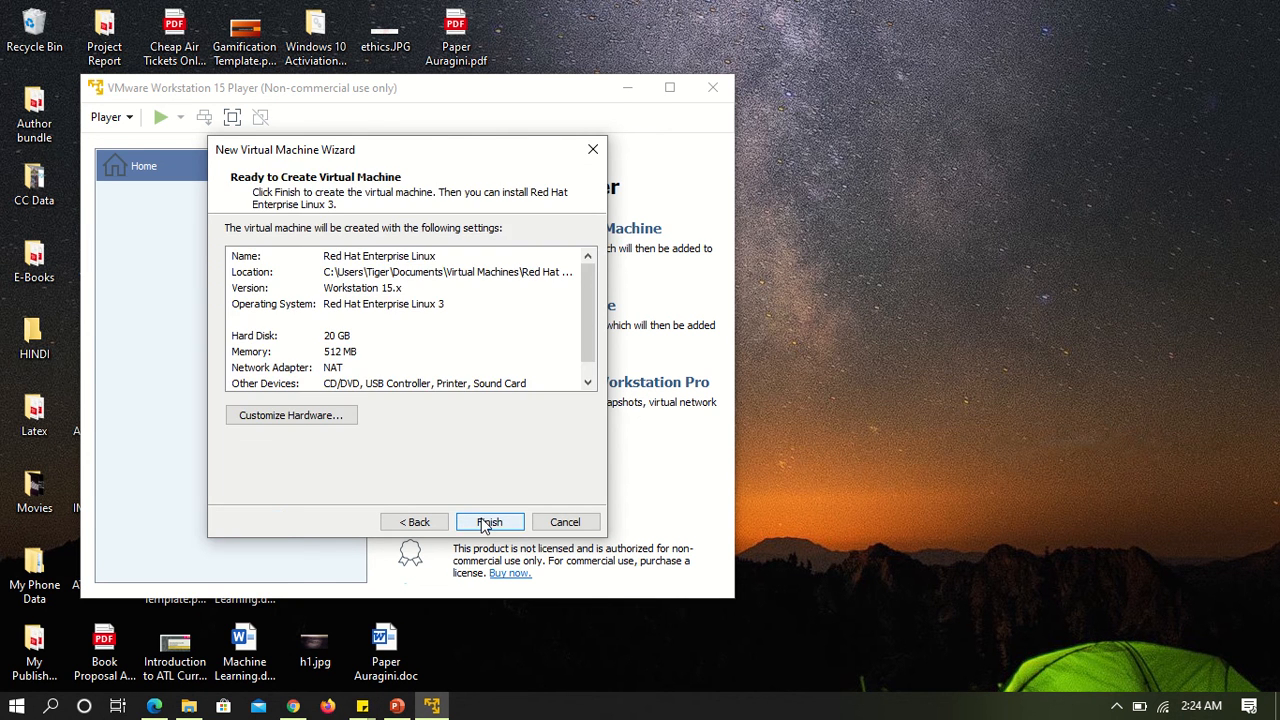
# Customize the hardware to give the virtual machine 1024 MB of memory, and finish creating it.
pyautogui.scroll(-1, 451, 371)
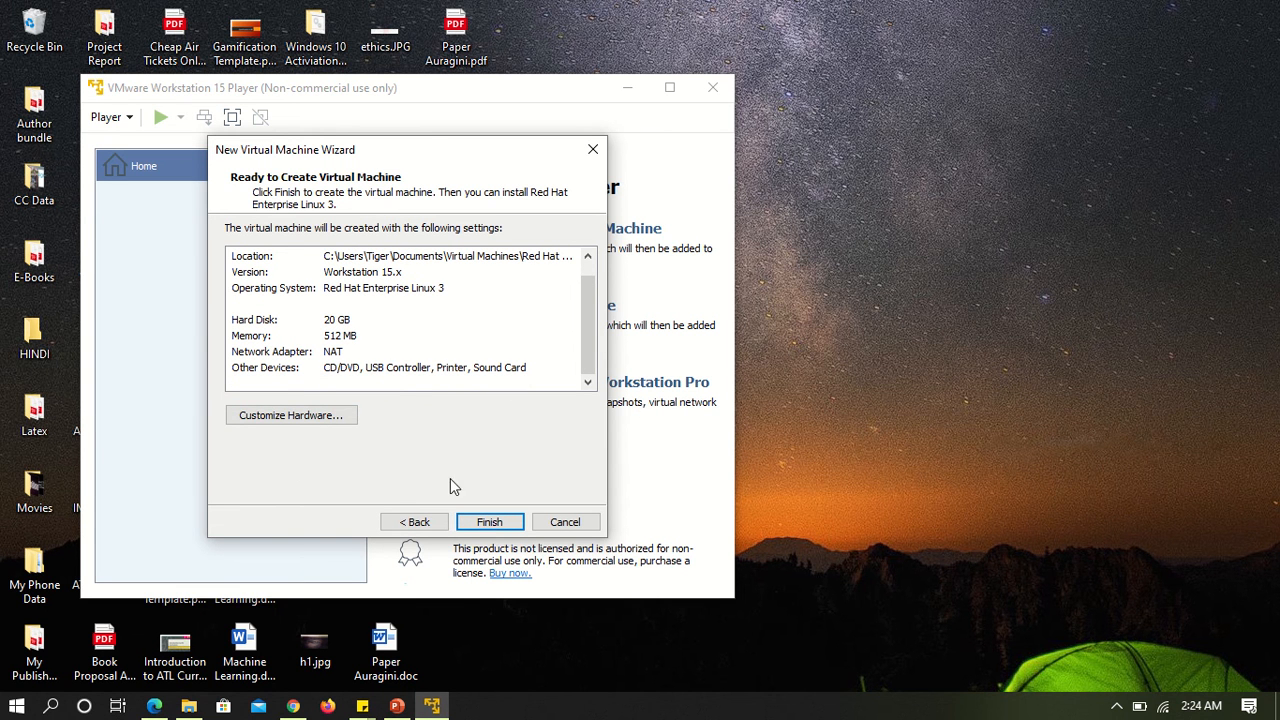
pyautogui.click(326, 426)
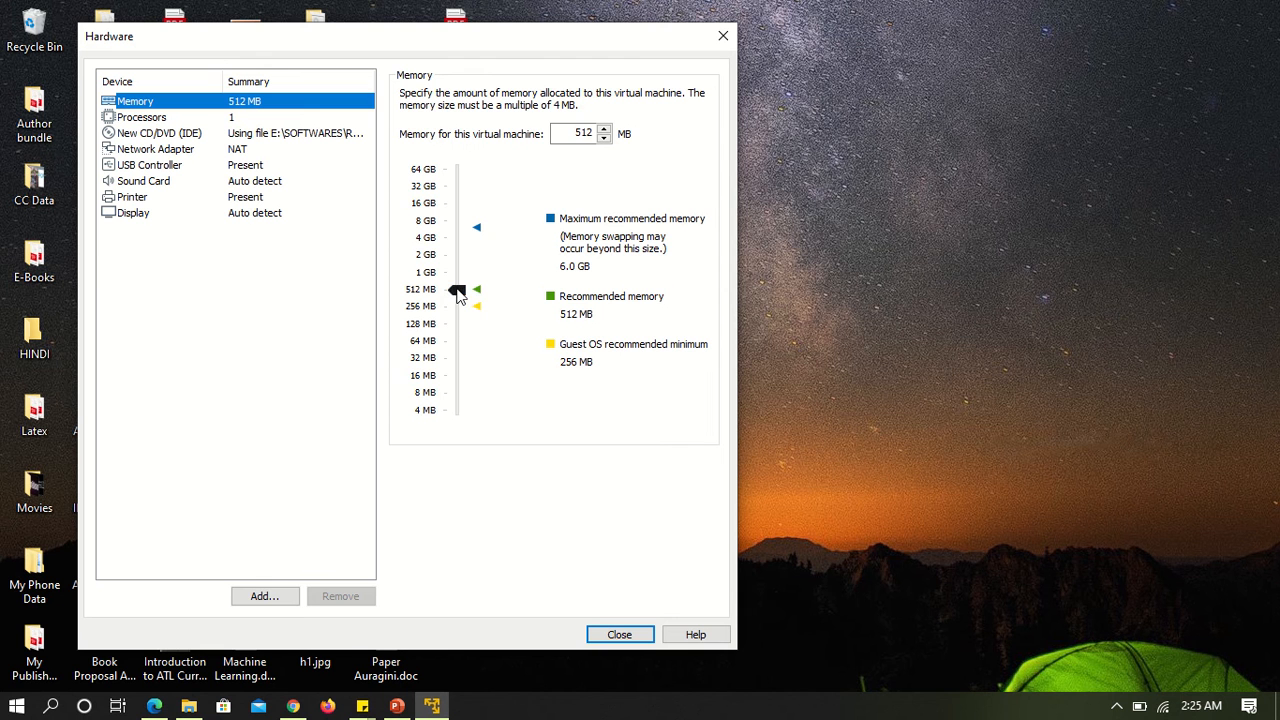
pyautogui.moveTo(457, 290); pyautogui.dragTo(451, 281)
pyautogui.click(450, 280)
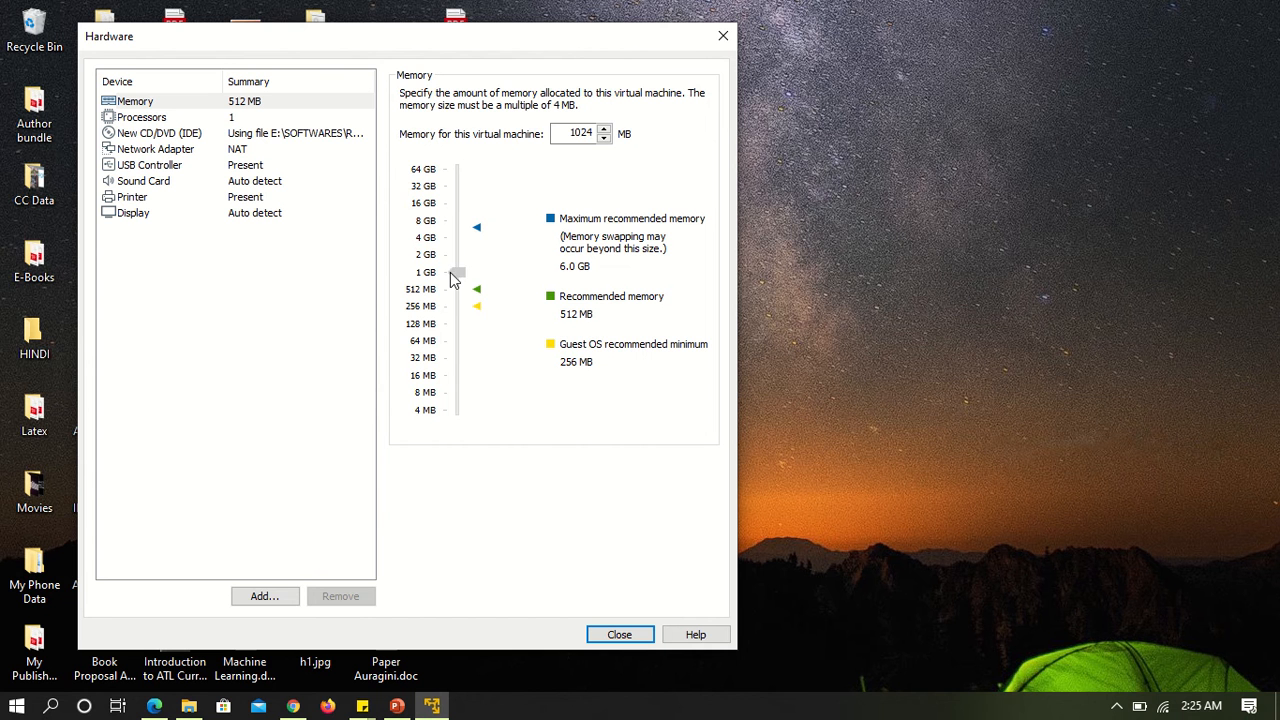
pyautogui.click(610, 636)
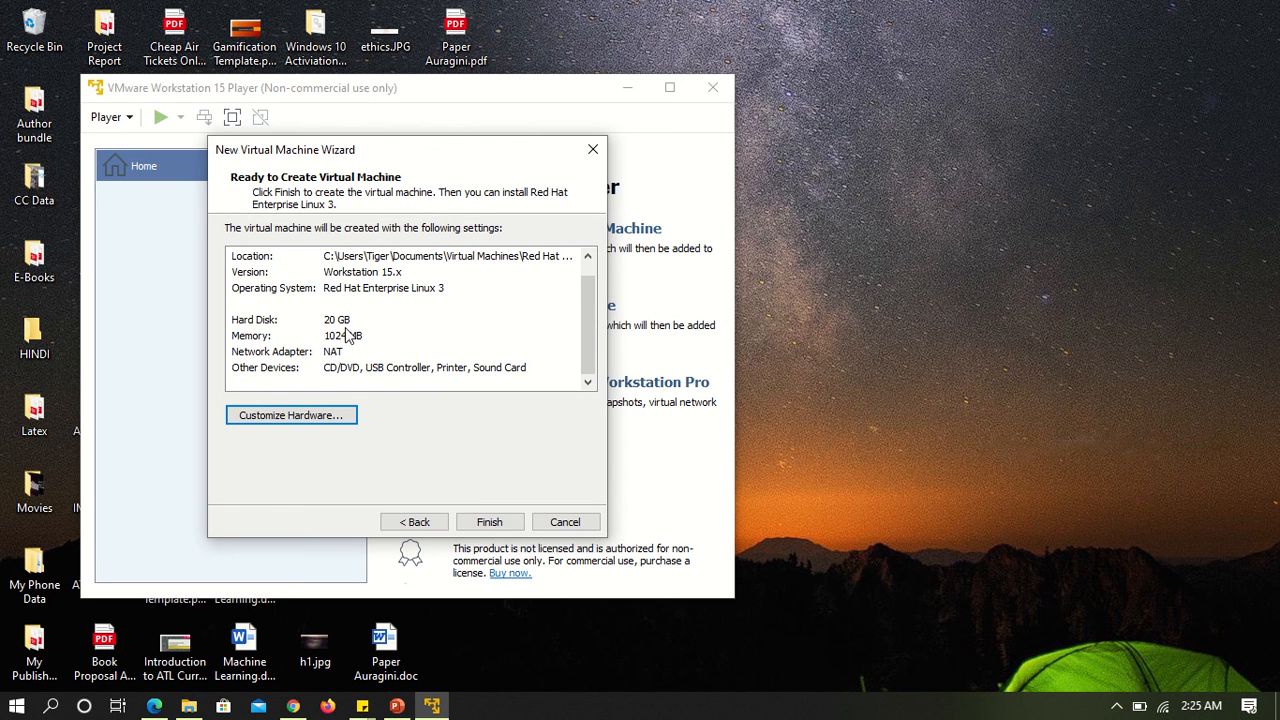
pyautogui.click(480, 525)
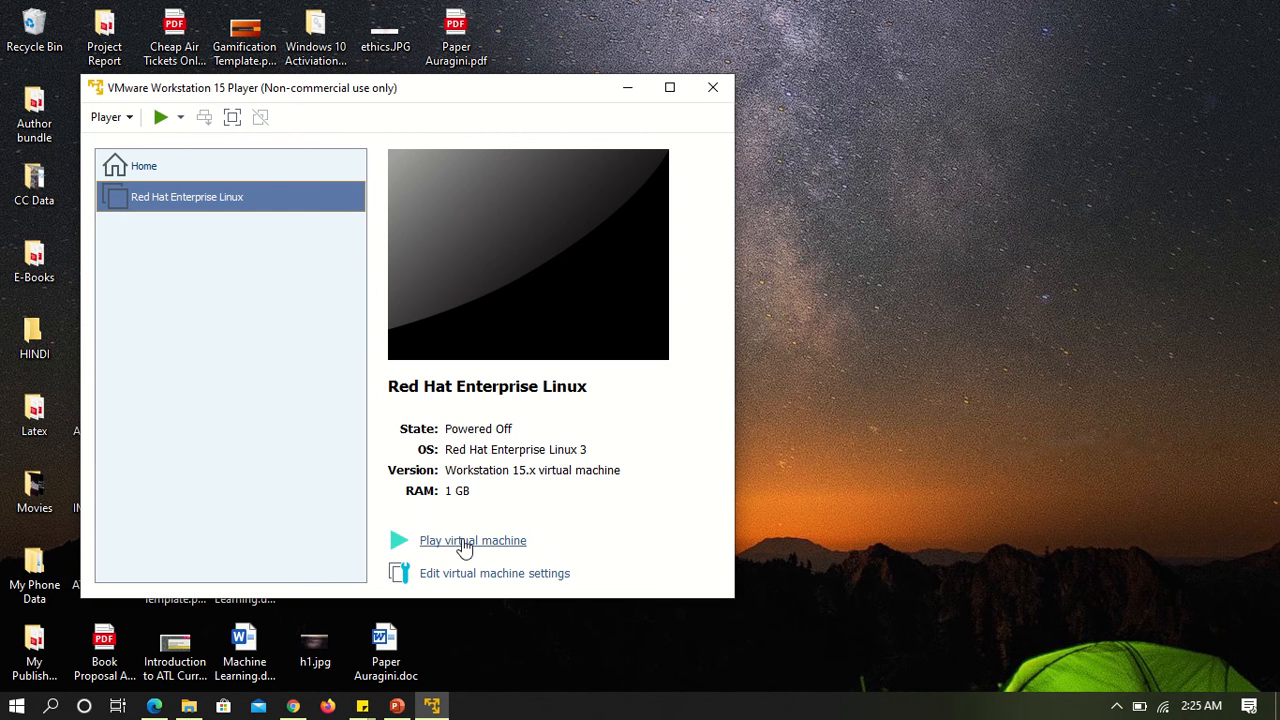
# Start the Red Hat Enterprise Linux virtual machine, maximize its window, and launch the installer in graphical mode.
pyautogui.click(465, 542)
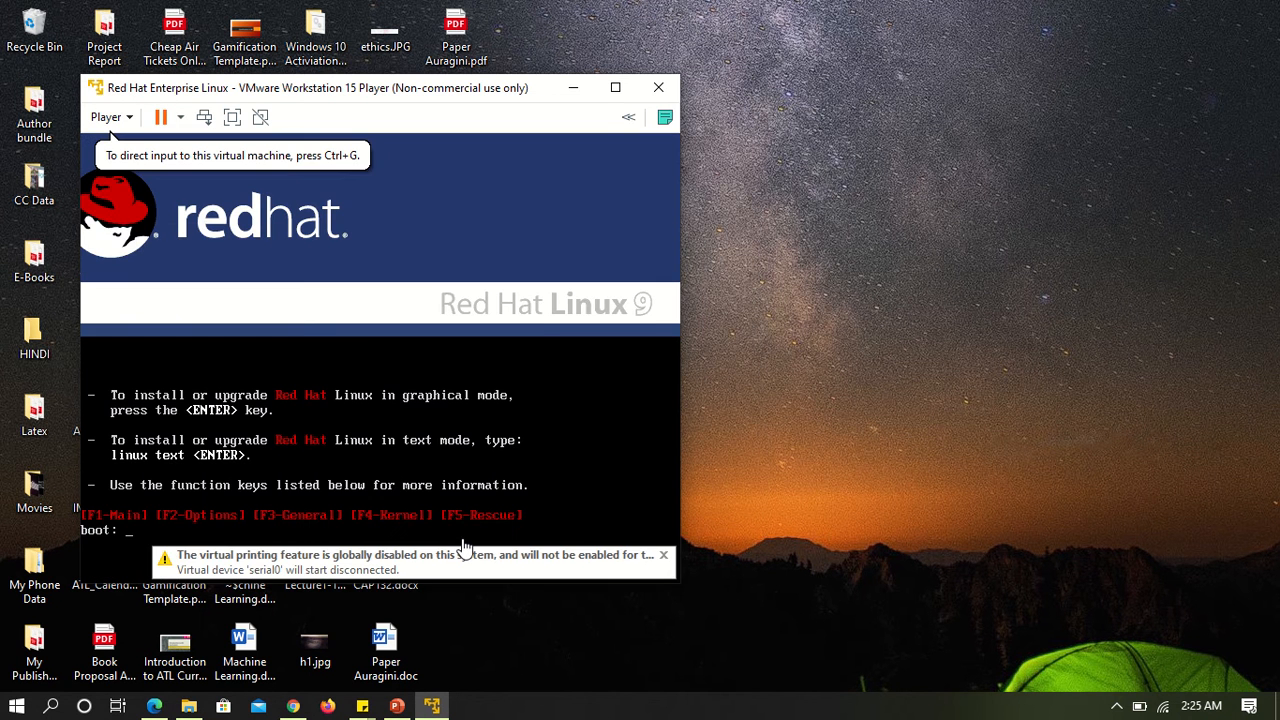
pyautogui.click(615, 87)
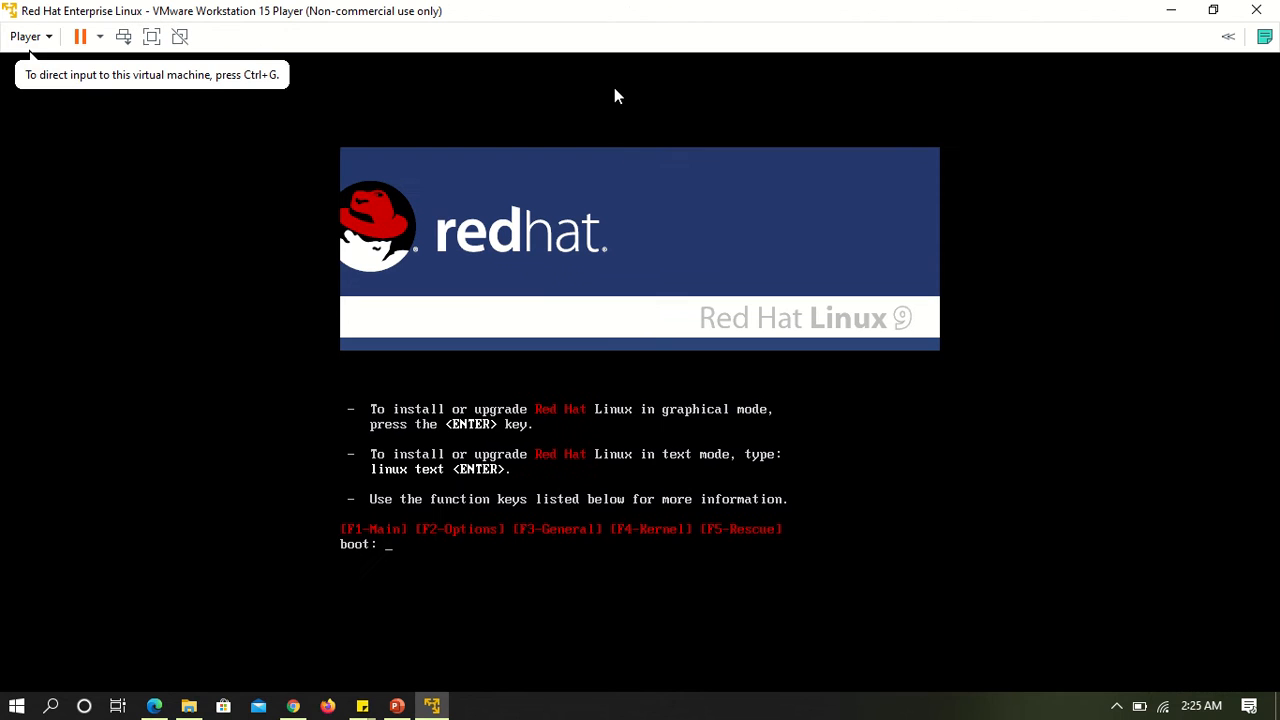
pyautogui.click(618, 392)
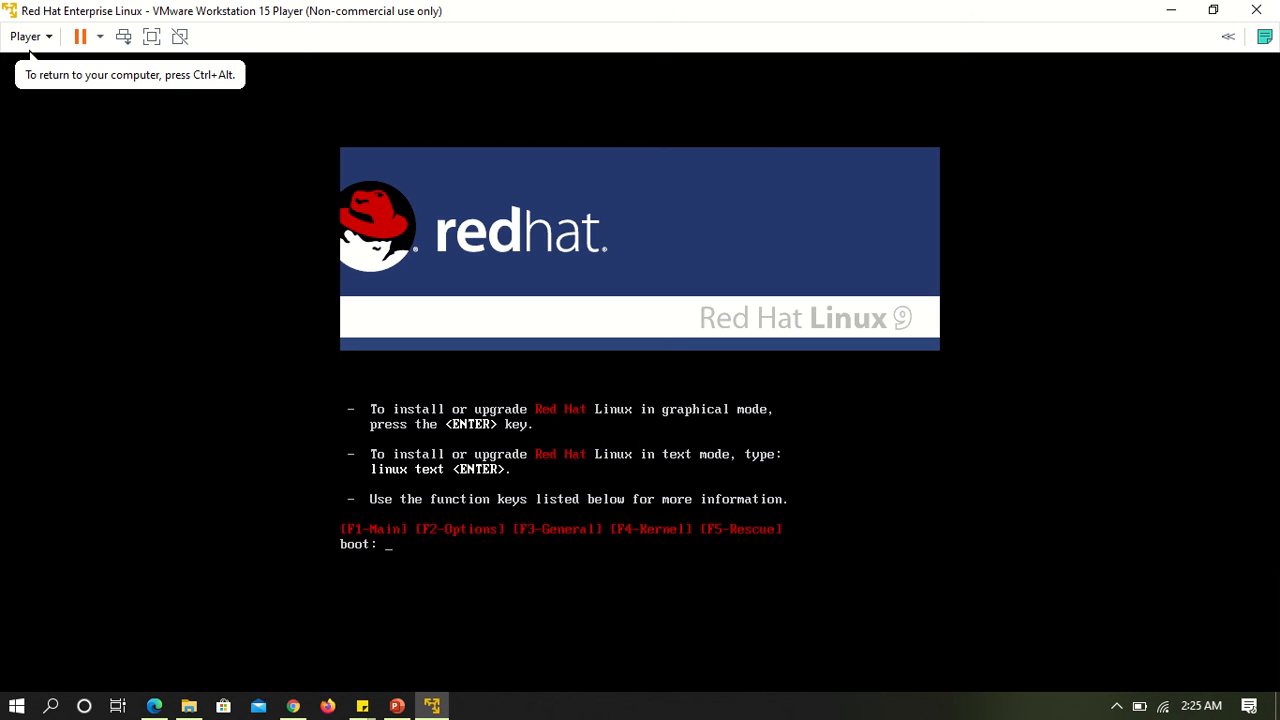
pyautogui.press('Return')
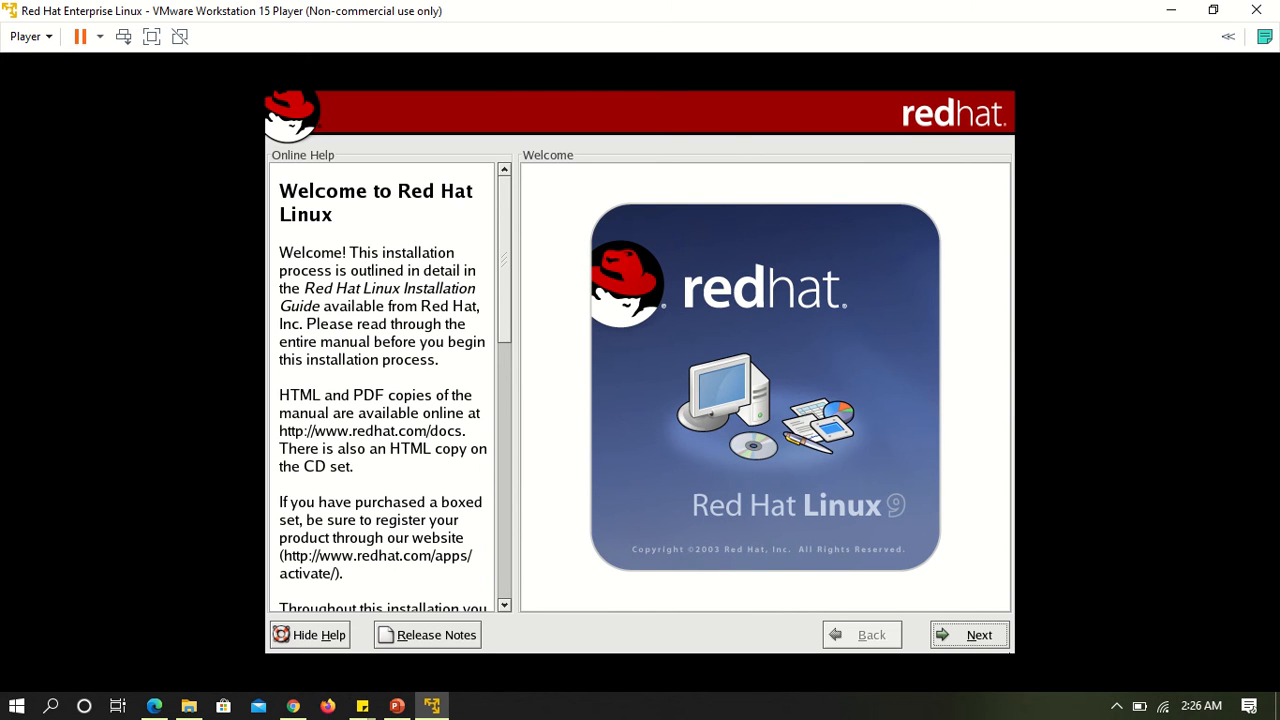
# Continue past the welcome page with English as the installation language and U.S. English as the keyboard layout.
pyautogui.click(965, 642)
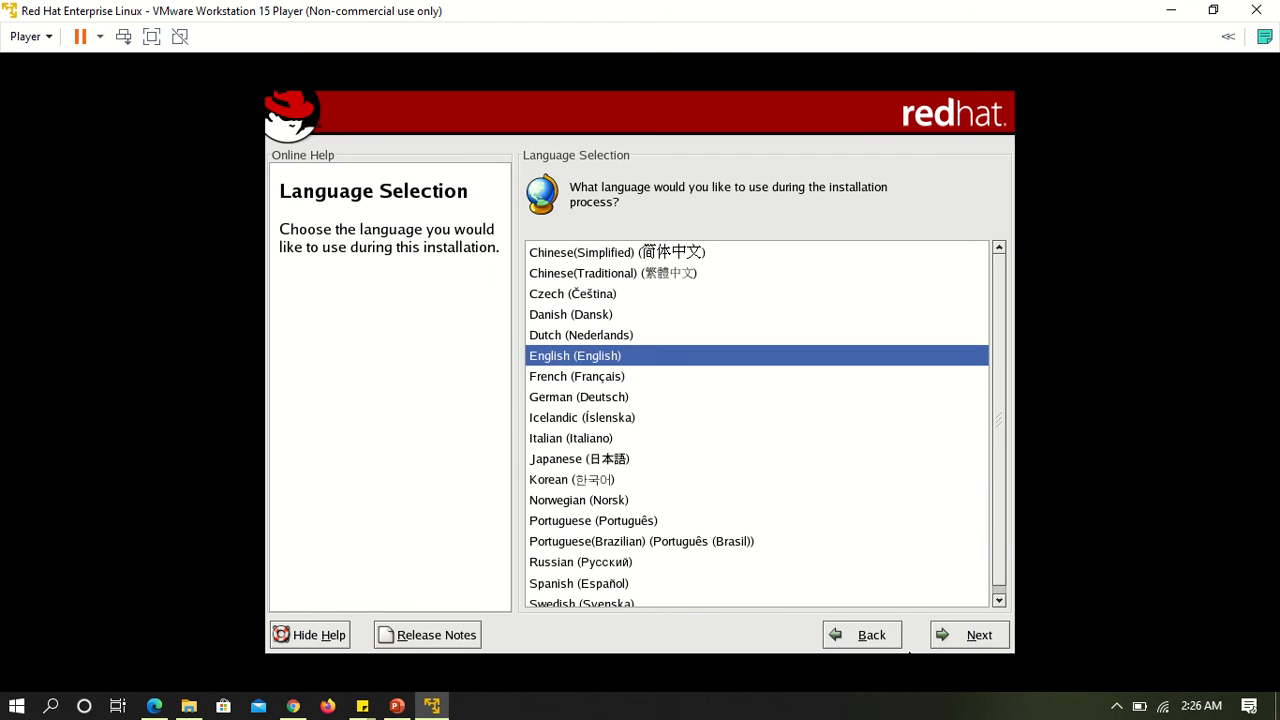
pyautogui.click(950, 648)
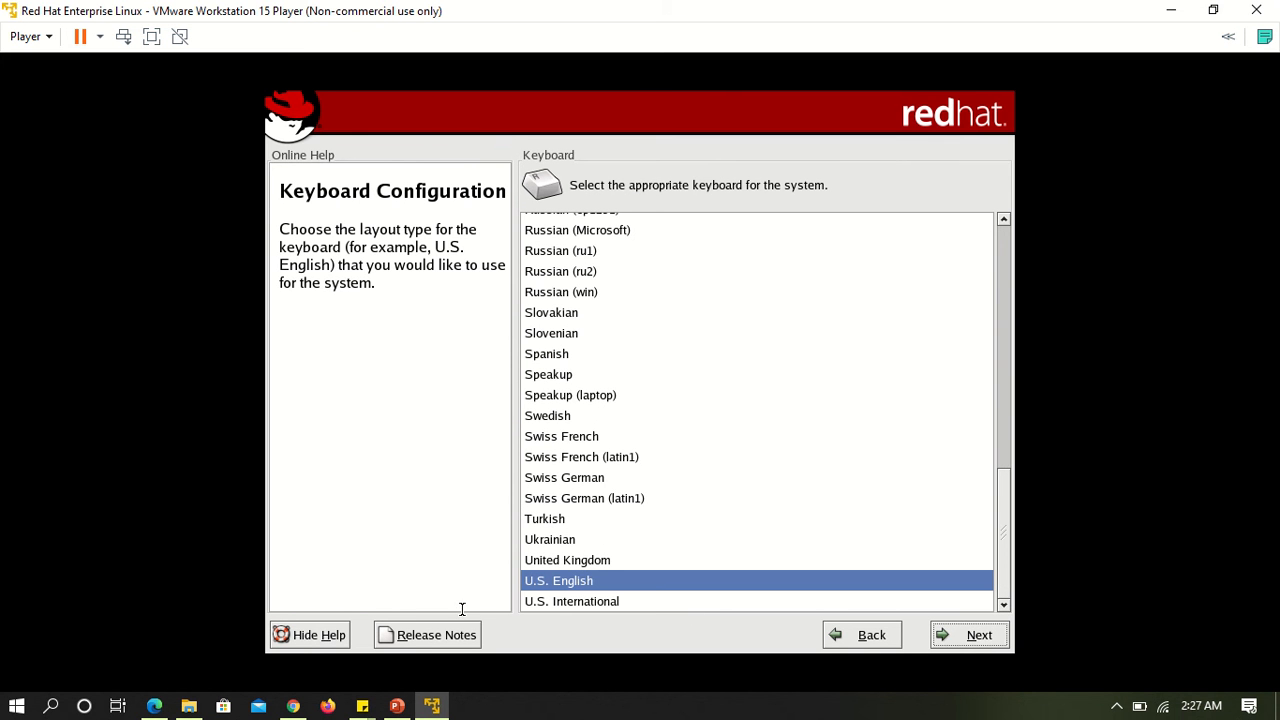
pyautogui.click(568, 604)
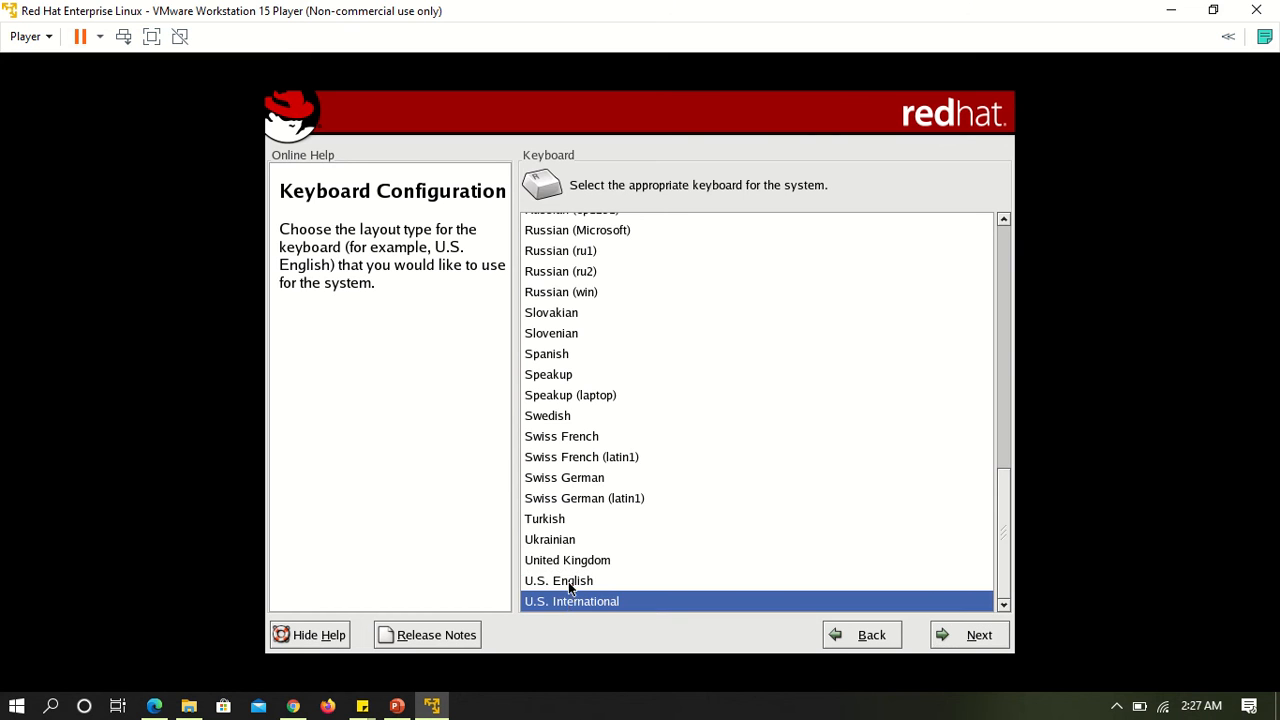
pyautogui.click(568, 584)
pyautogui.click(569, 560)
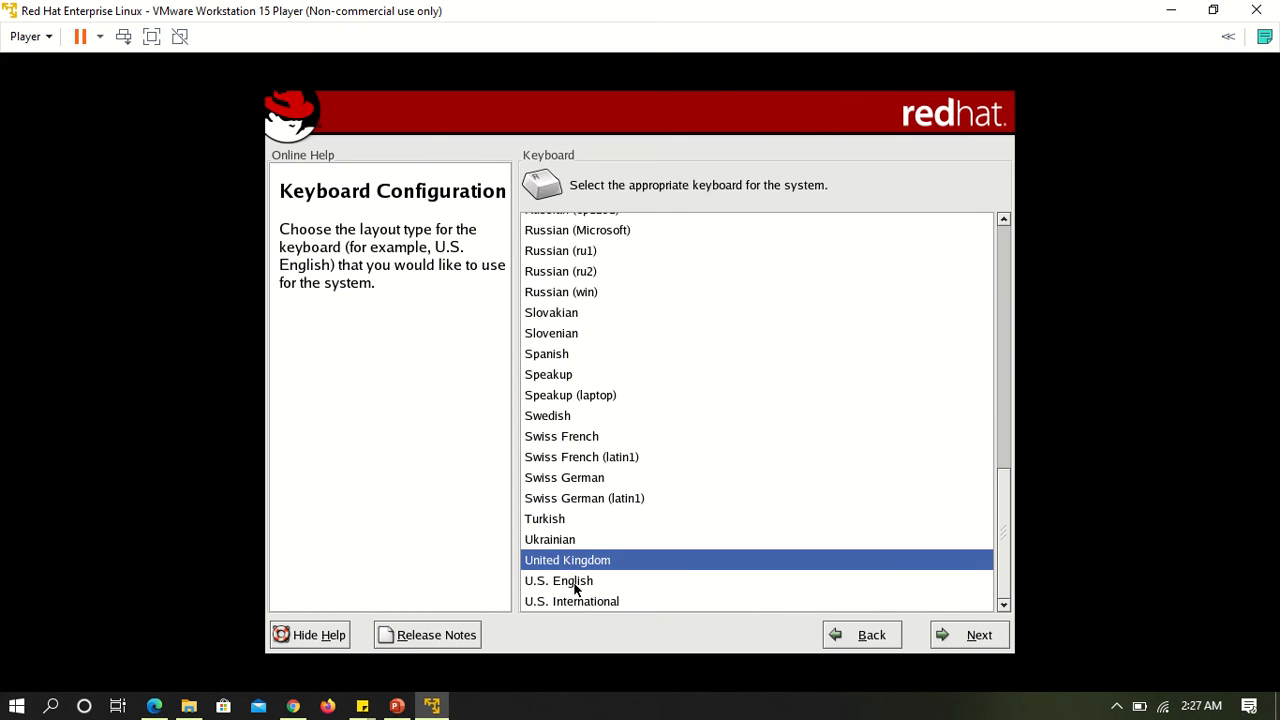
pyautogui.click(574, 584)
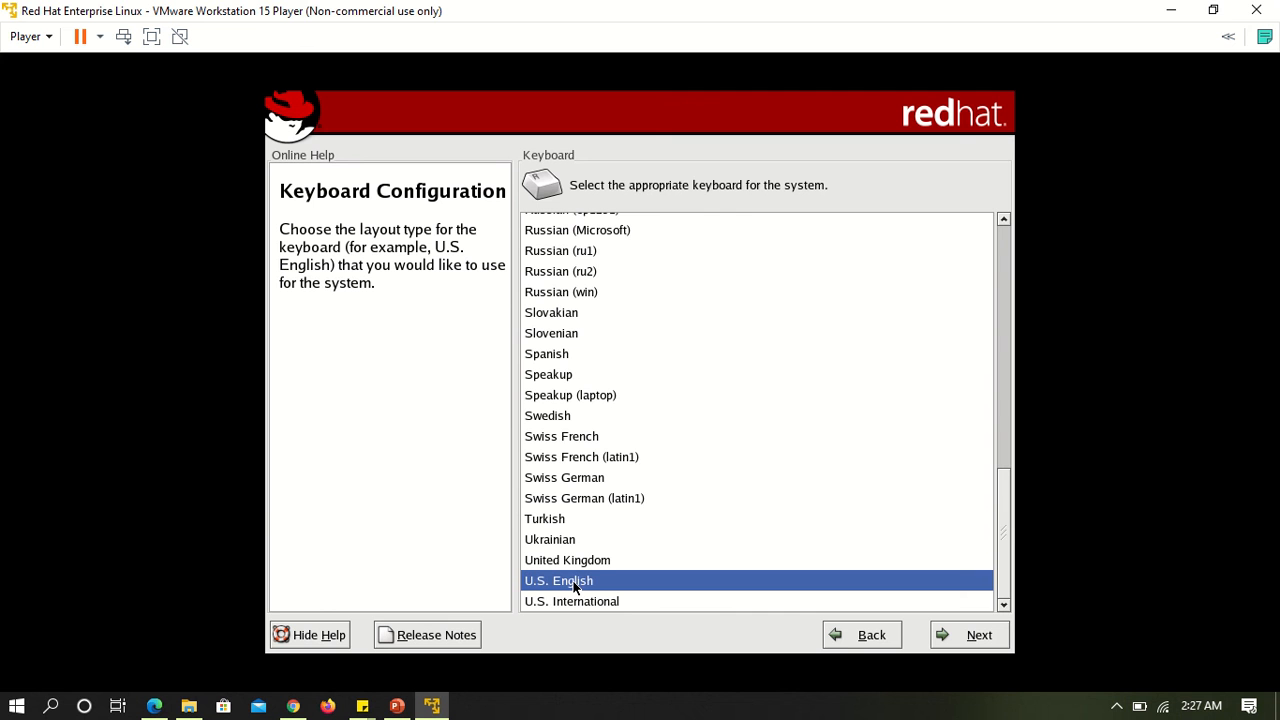
pyautogui.click(965, 636)
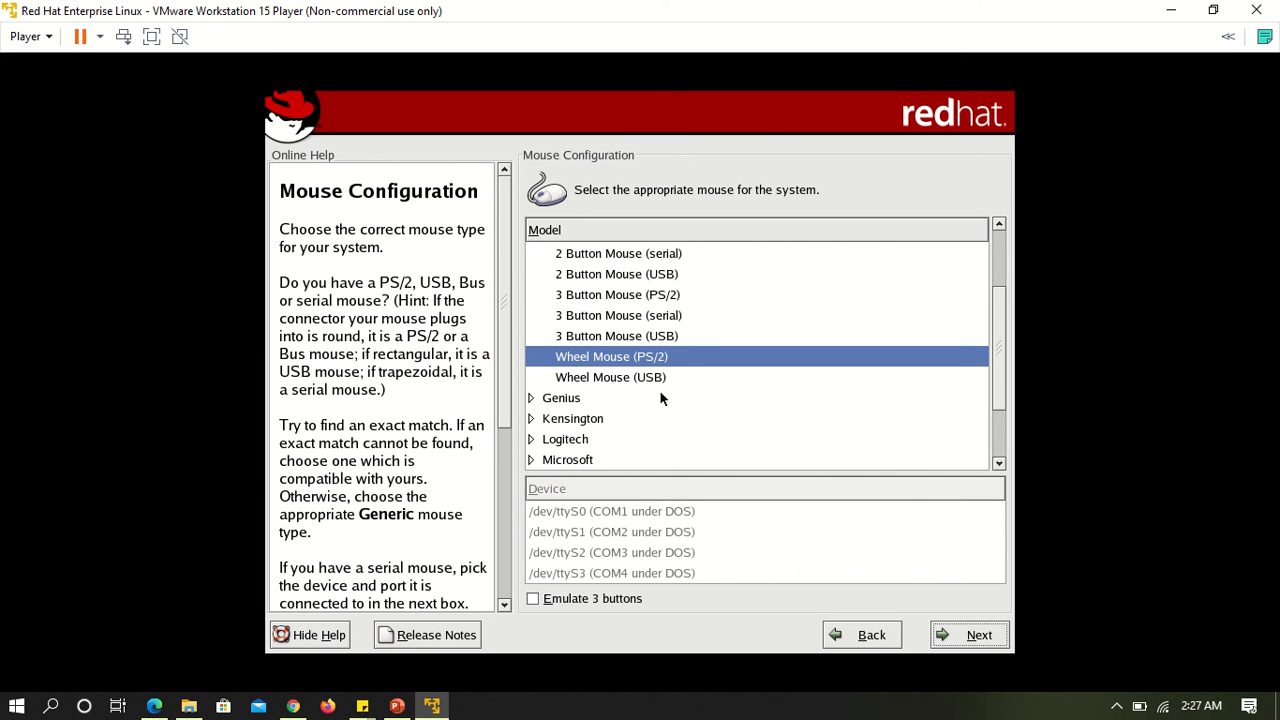
# Accept the Wheel Mouse (PS/2) model and choose the Personal Desktop installation type.
pyautogui.click(970, 636)
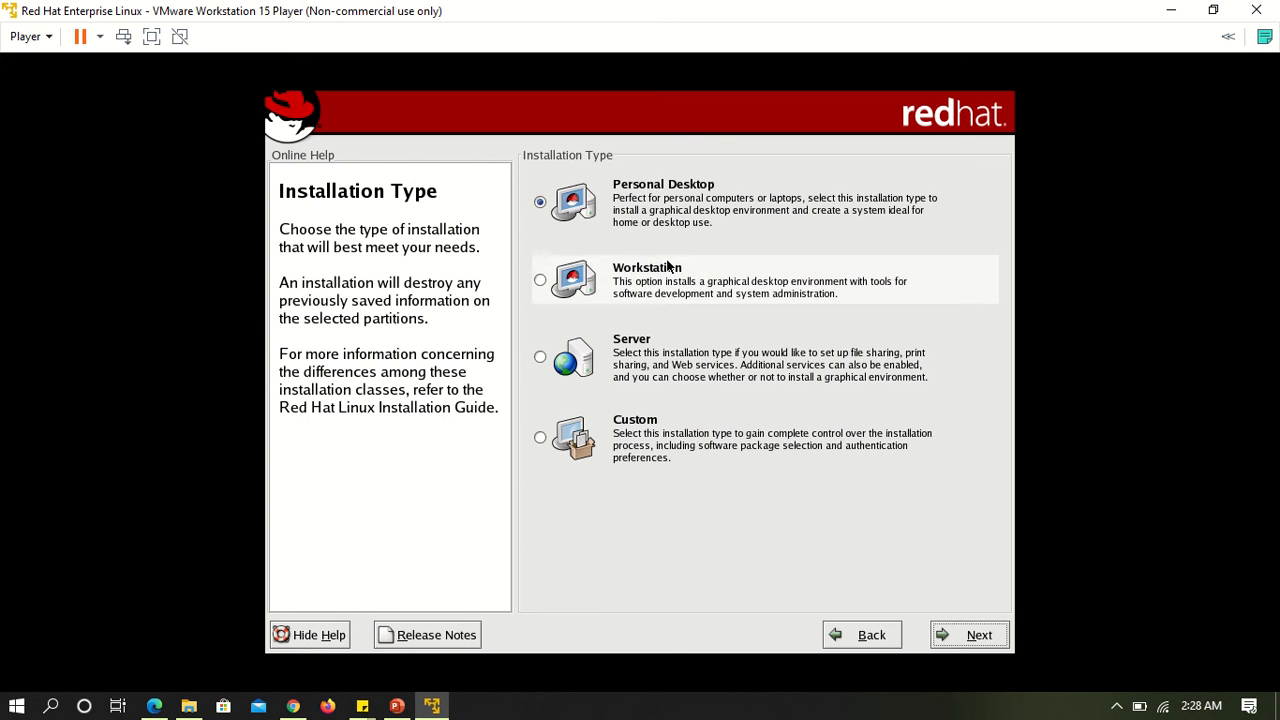
pyautogui.click(650, 222)
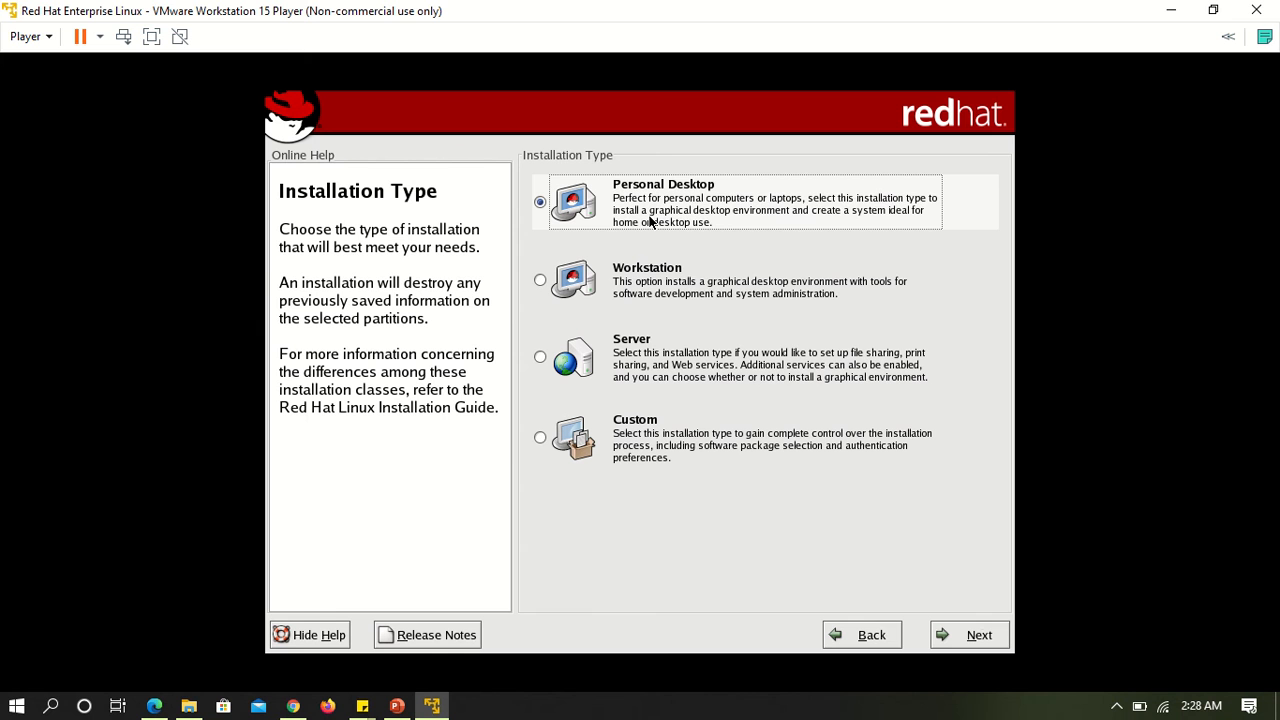
pyautogui.click(968, 630)
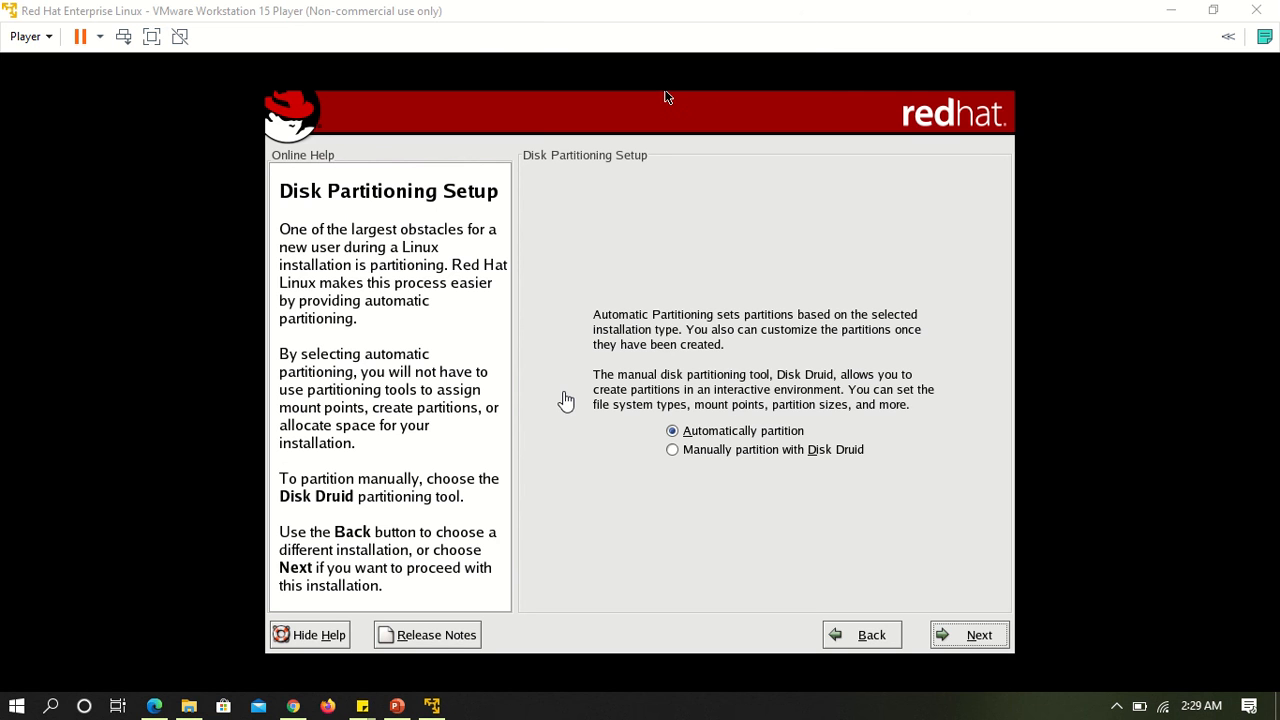
# Choose manual partitioning with Disk Druid and initialize the sda drive, erasing all its data.
pyautogui.click(674, 451)
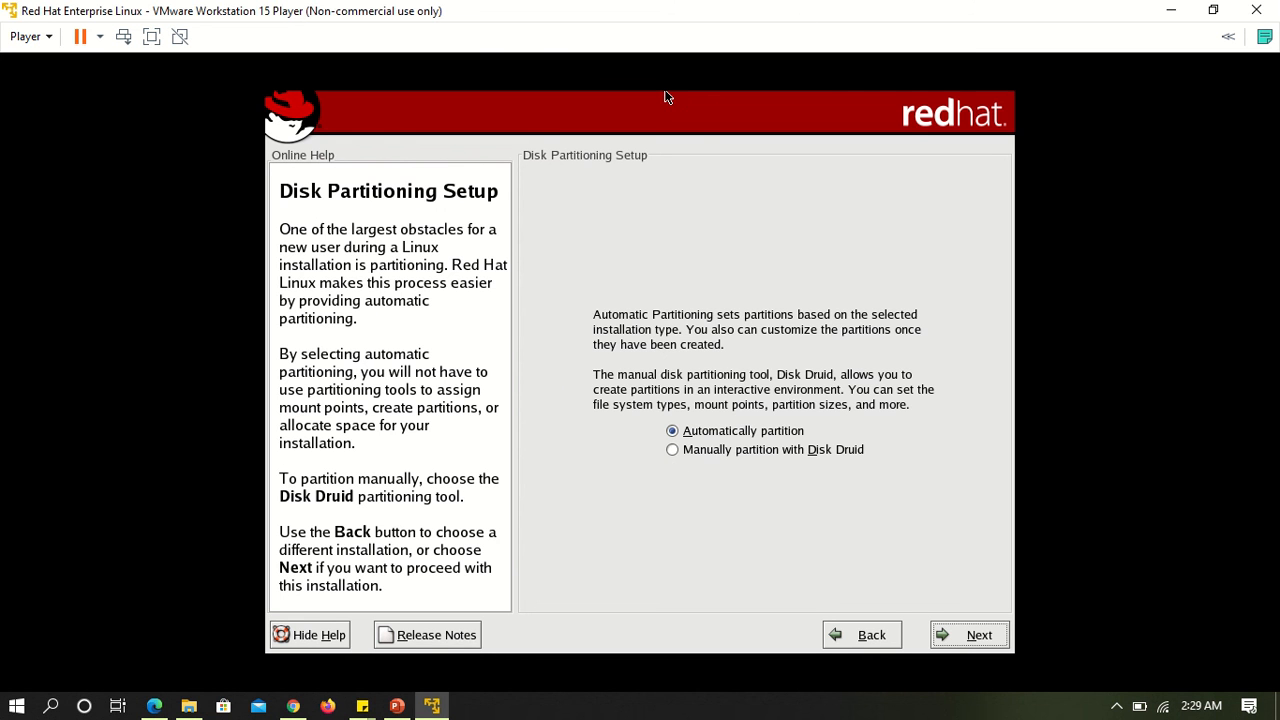
pyautogui.click(683, 449)
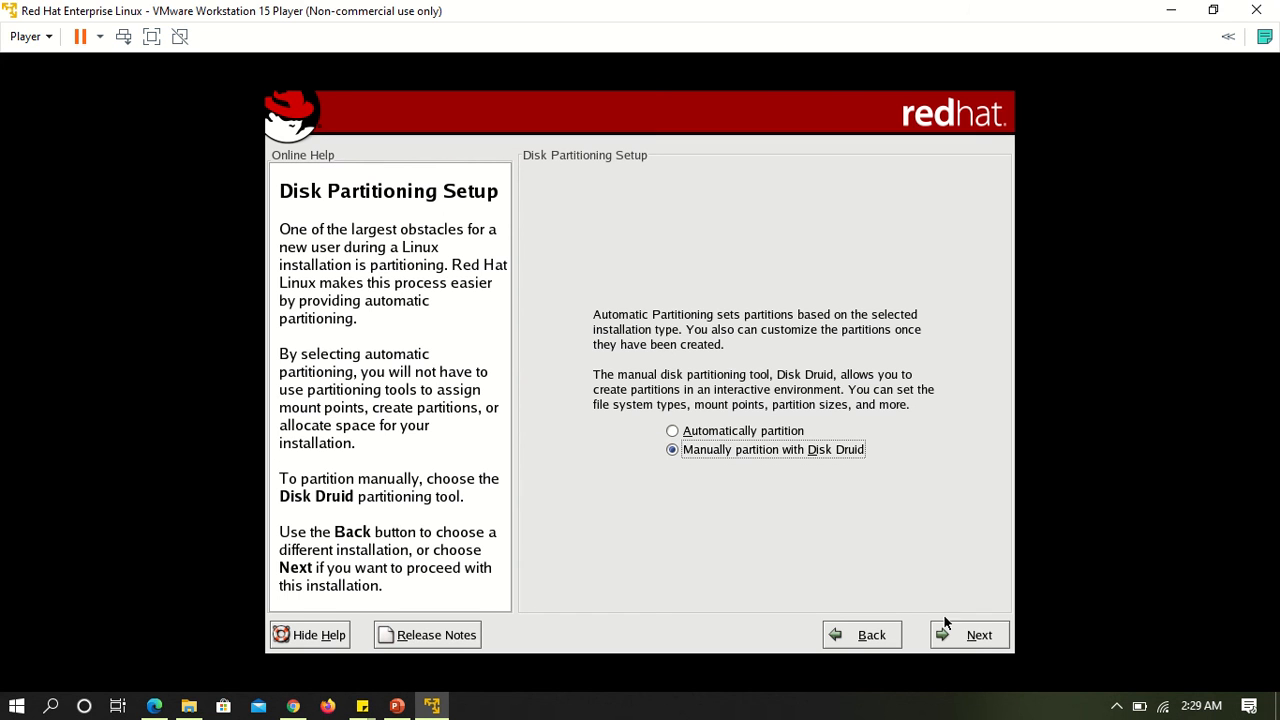
pyautogui.click(977, 637)
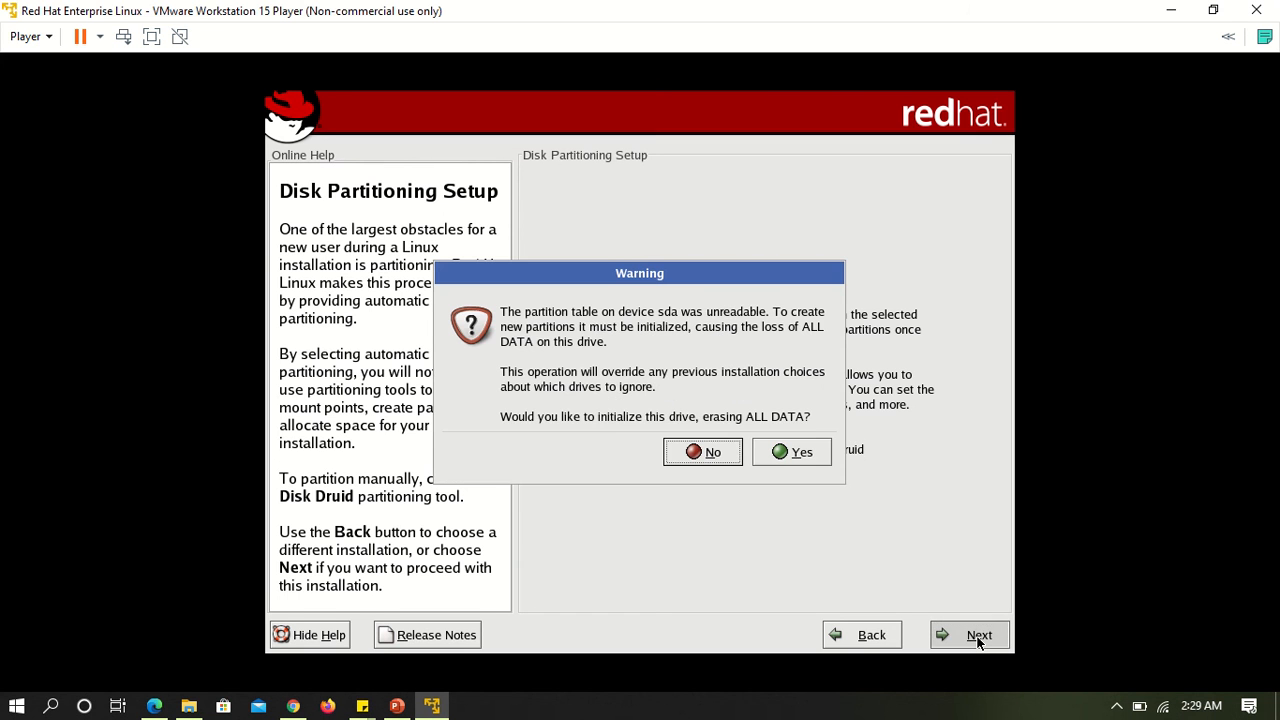
pyautogui.click(782, 450)
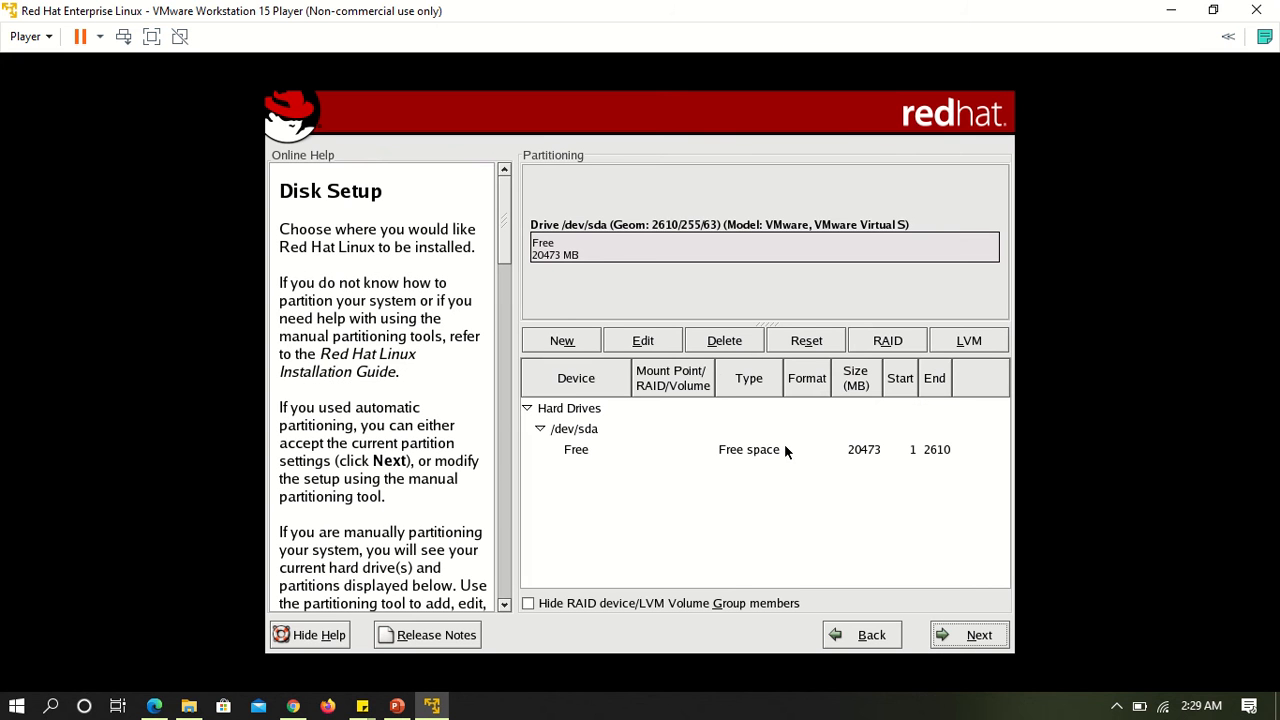
pyautogui.click(845, 246)
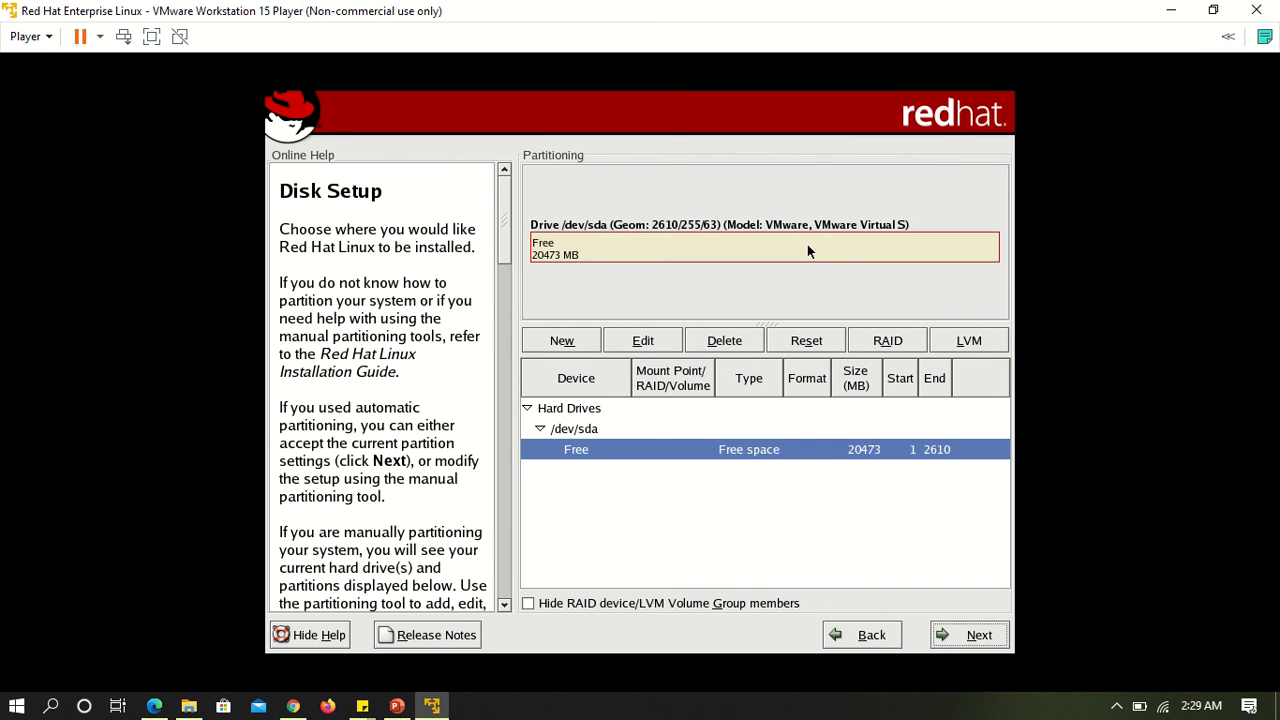
pyautogui.click(760, 453)
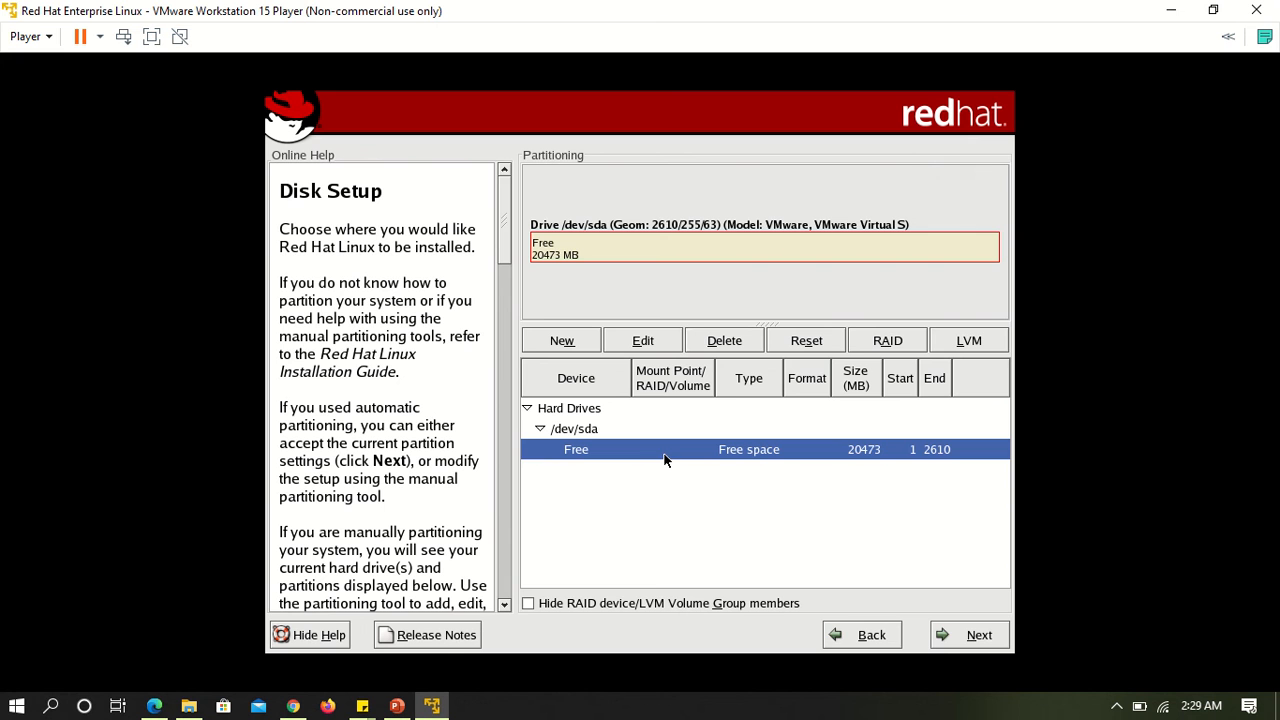
# Check the options for automatic partitioning, and return to manual partitioning with Disk Druid.
pyautogui.click(857, 634)
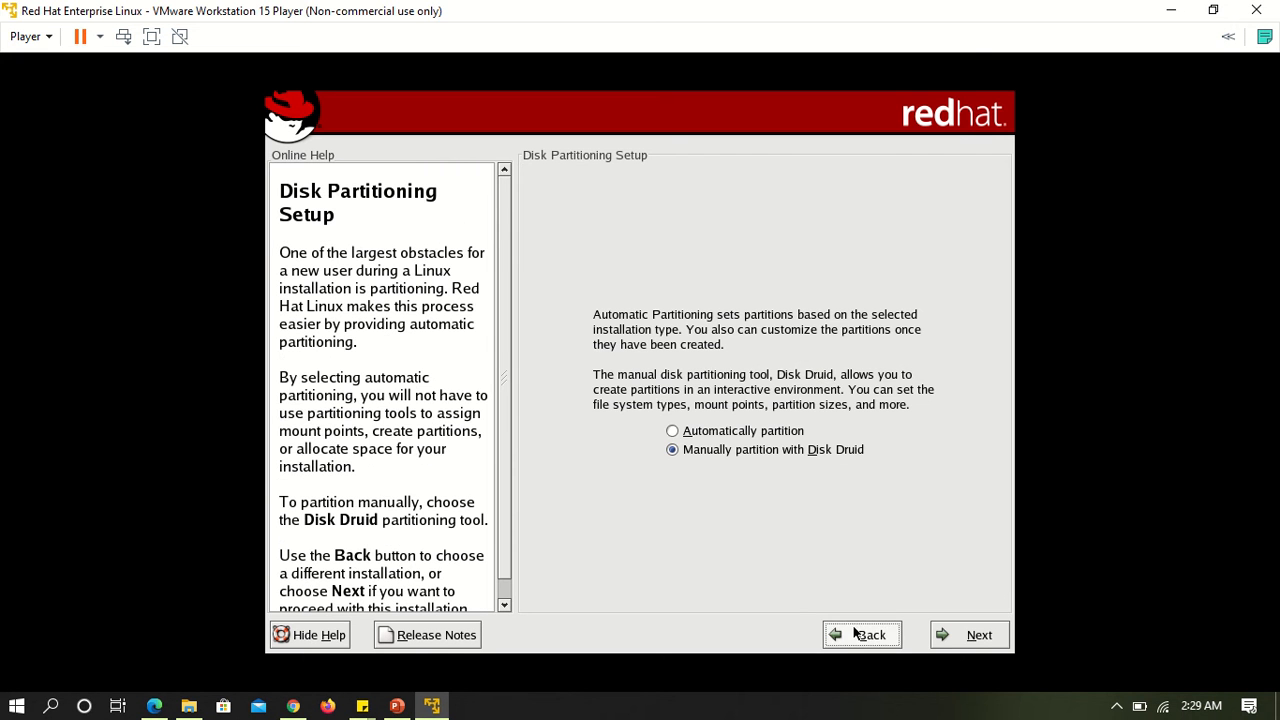
pyautogui.click(673, 432)
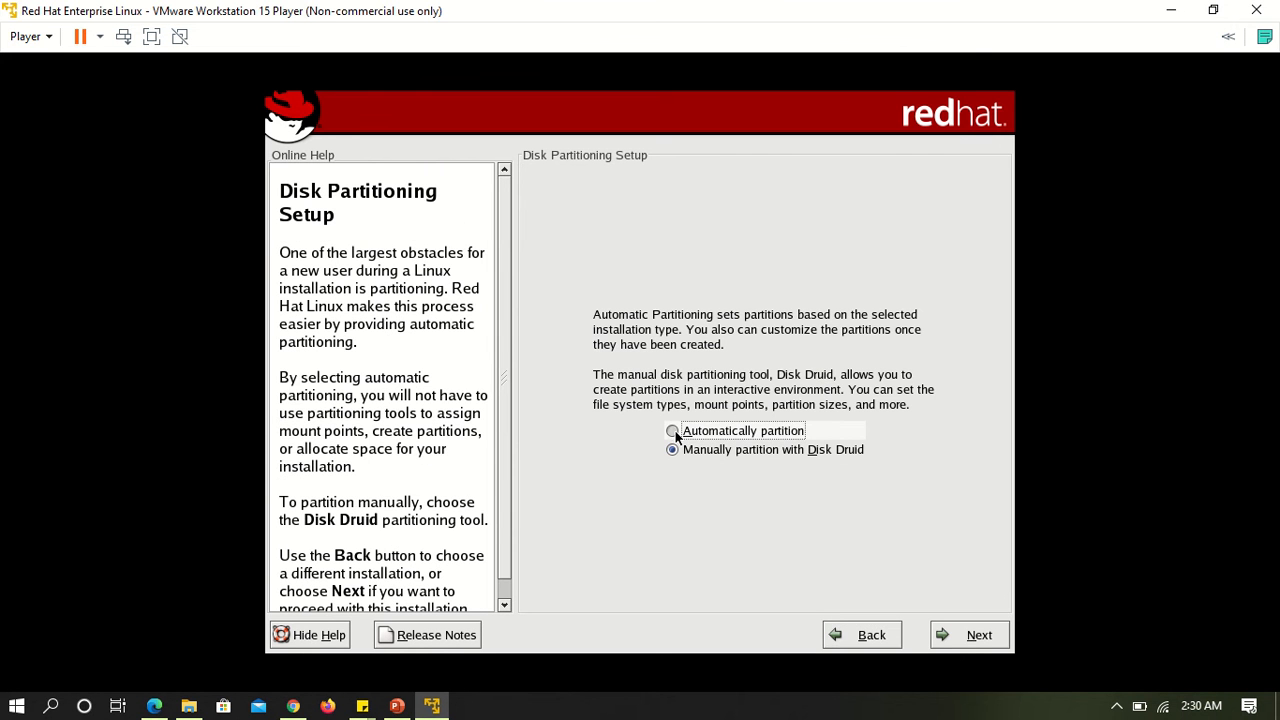
pyautogui.click(979, 636)
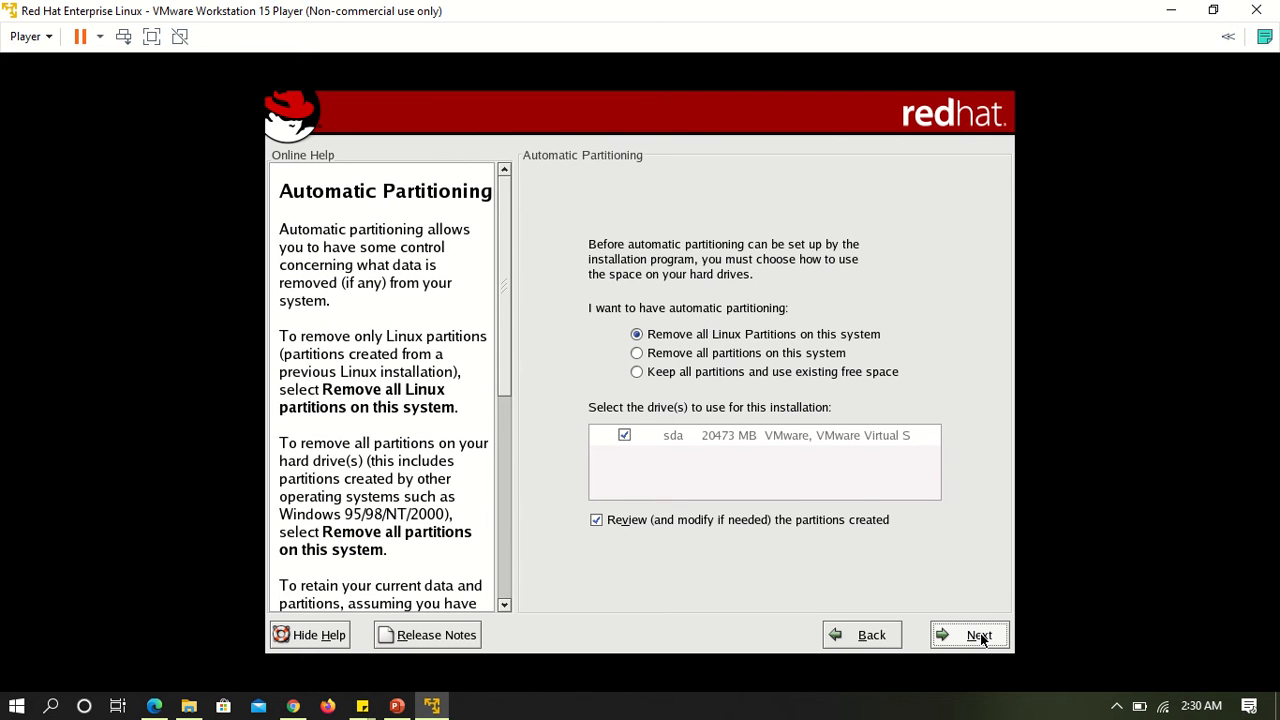
pyautogui.click(896, 636)
pyautogui.click(754, 451)
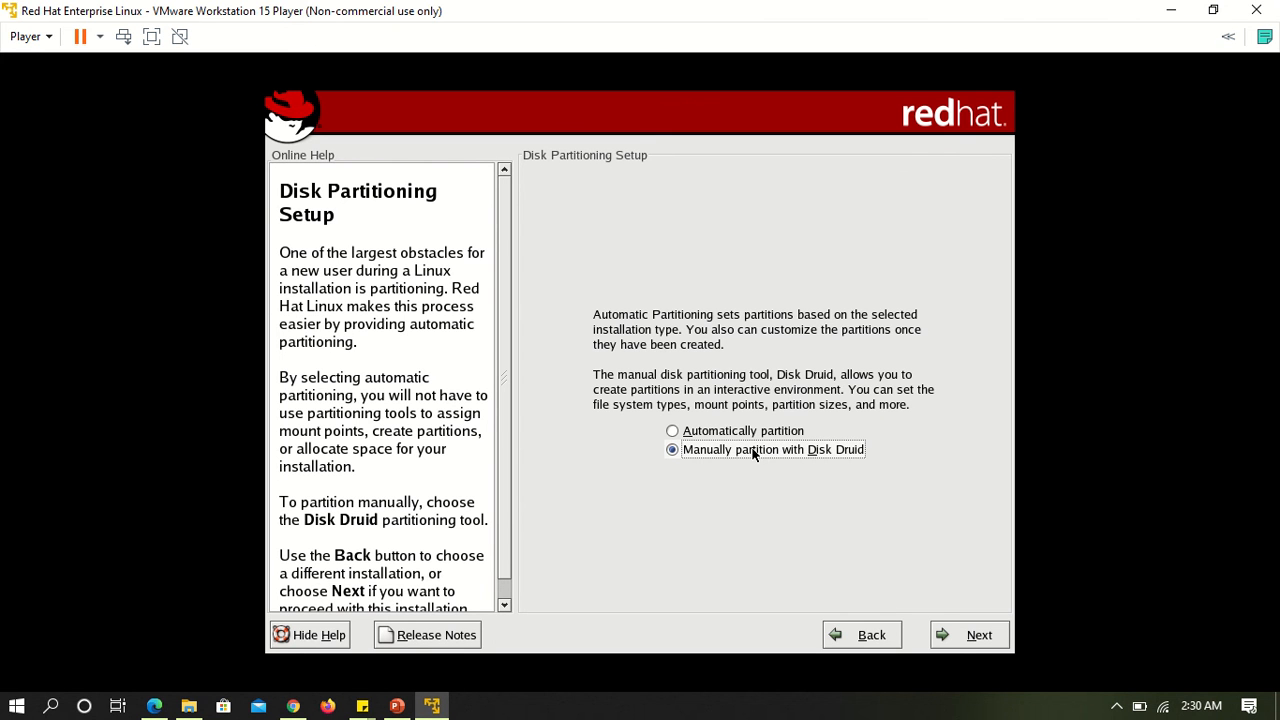
pyautogui.click(958, 631)
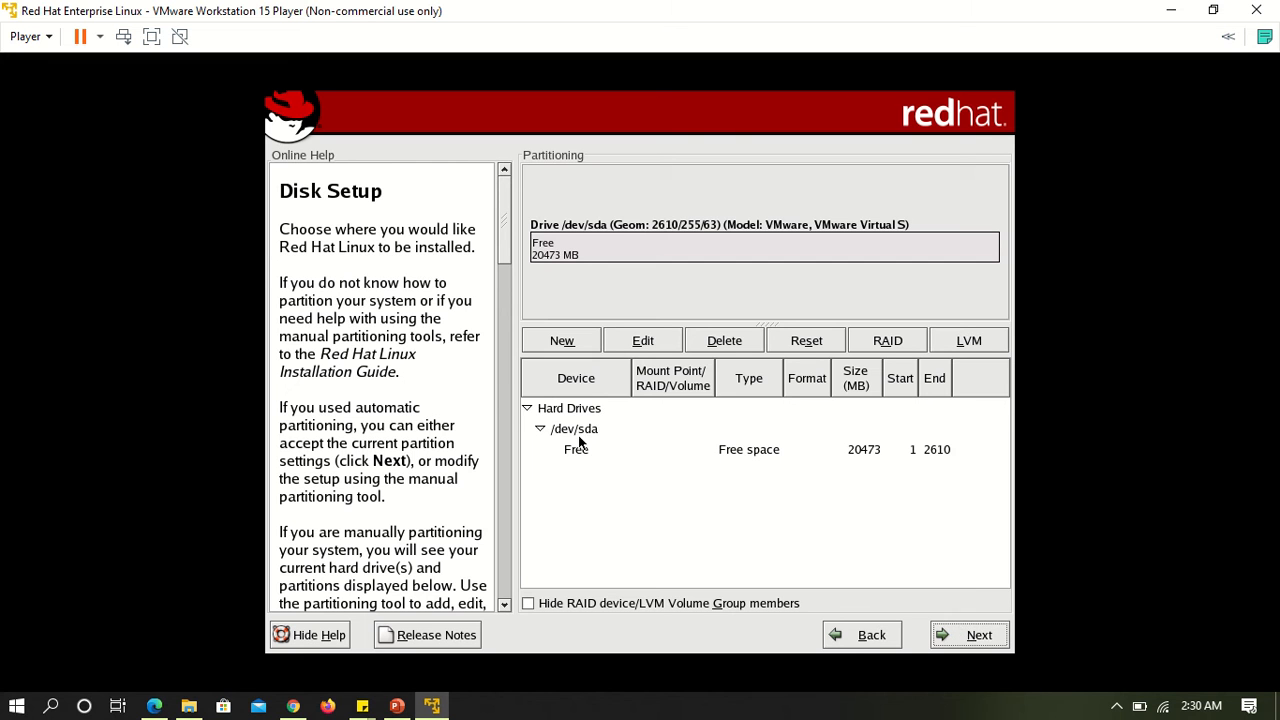
# Collapse and re-expand the hard drive tree, and try to continue without defining any partitions.
pyautogui.click(543, 433)
pyautogui.click(541, 430)
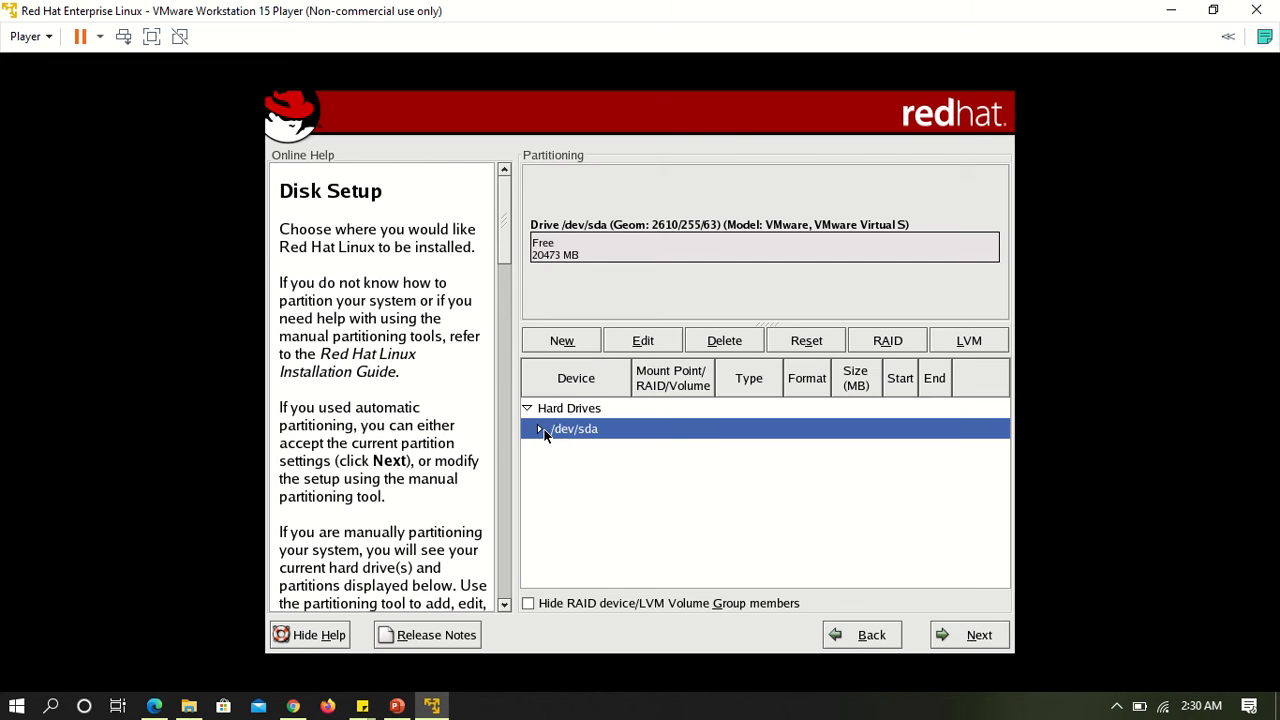
pyautogui.click(528, 408)
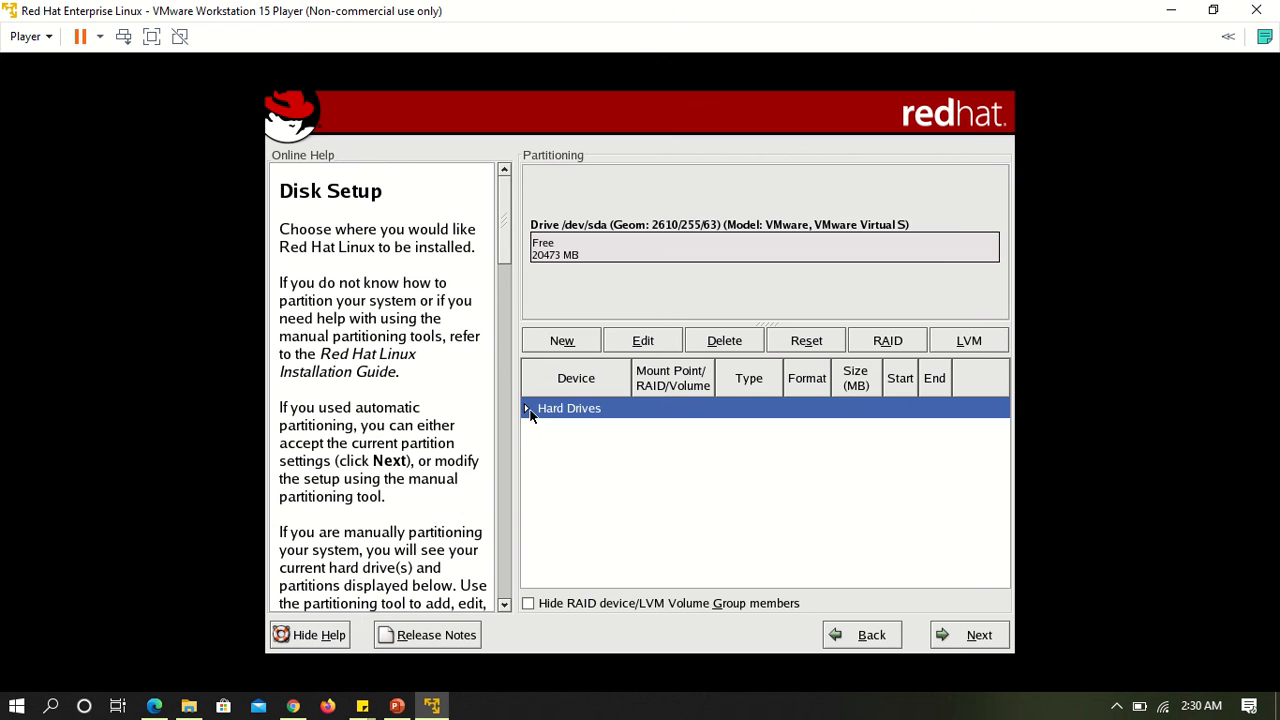
pyautogui.click(528, 409)
pyautogui.click(541, 429)
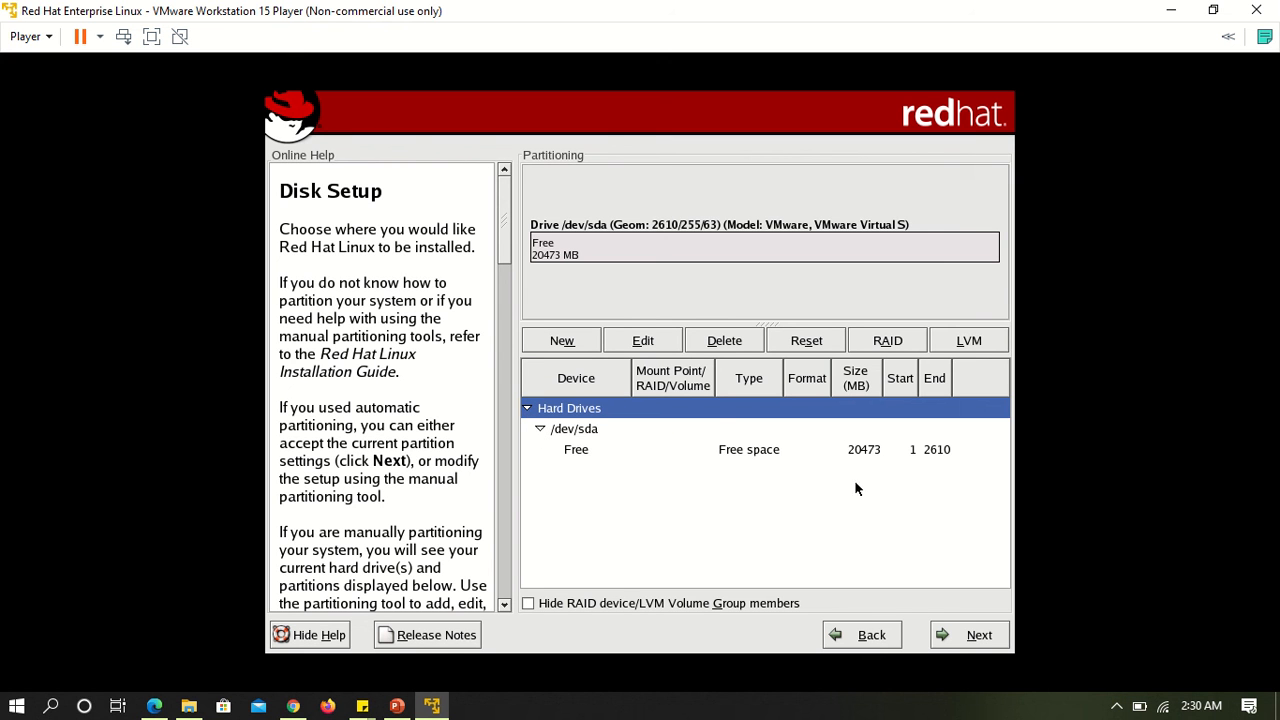
pyautogui.click(979, 638)
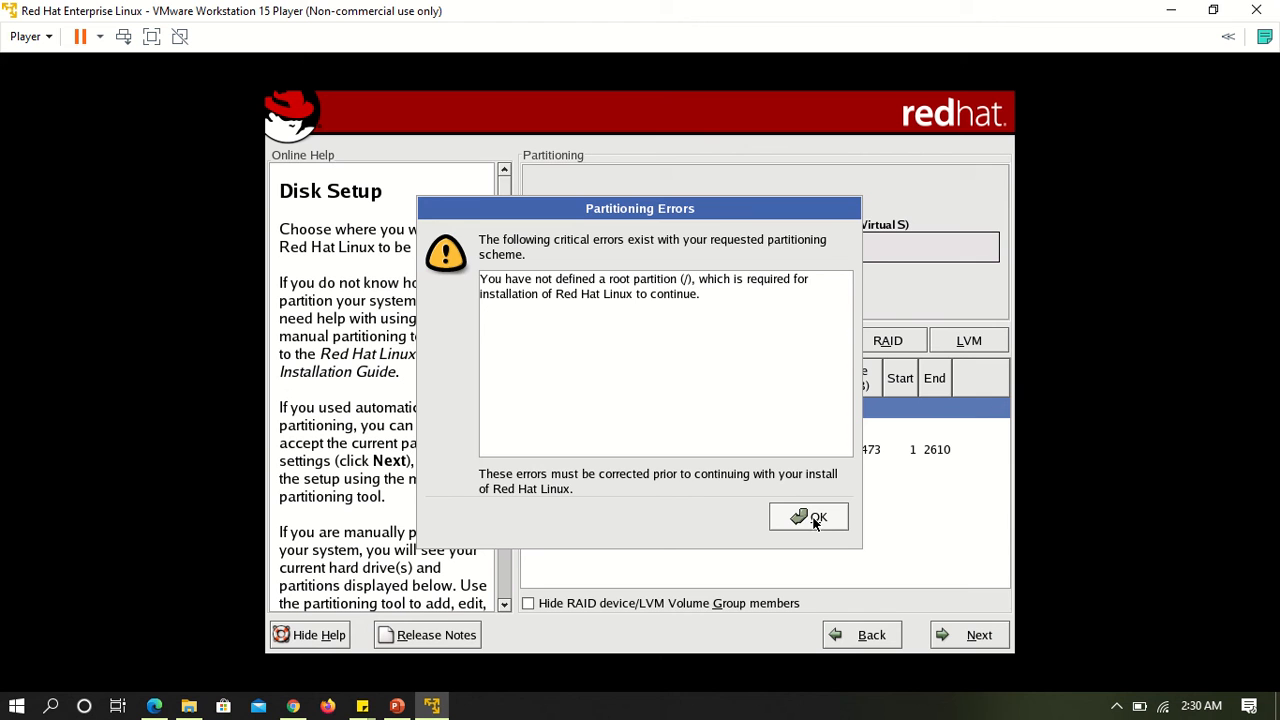
pyautogui.click(815, 520)
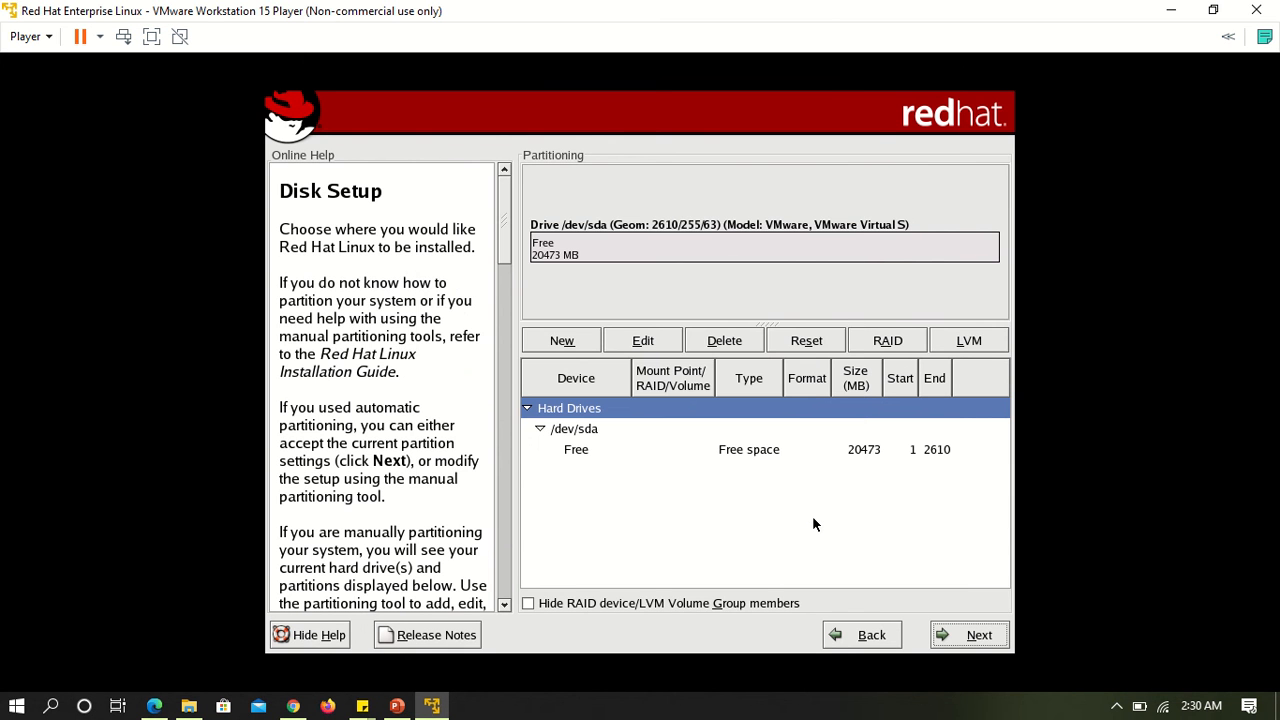
# Switch to automatic partitioning of sda, removing all Linux partitions and keeping the review of created partitions enabled.
pyautogui.click(862, 640)
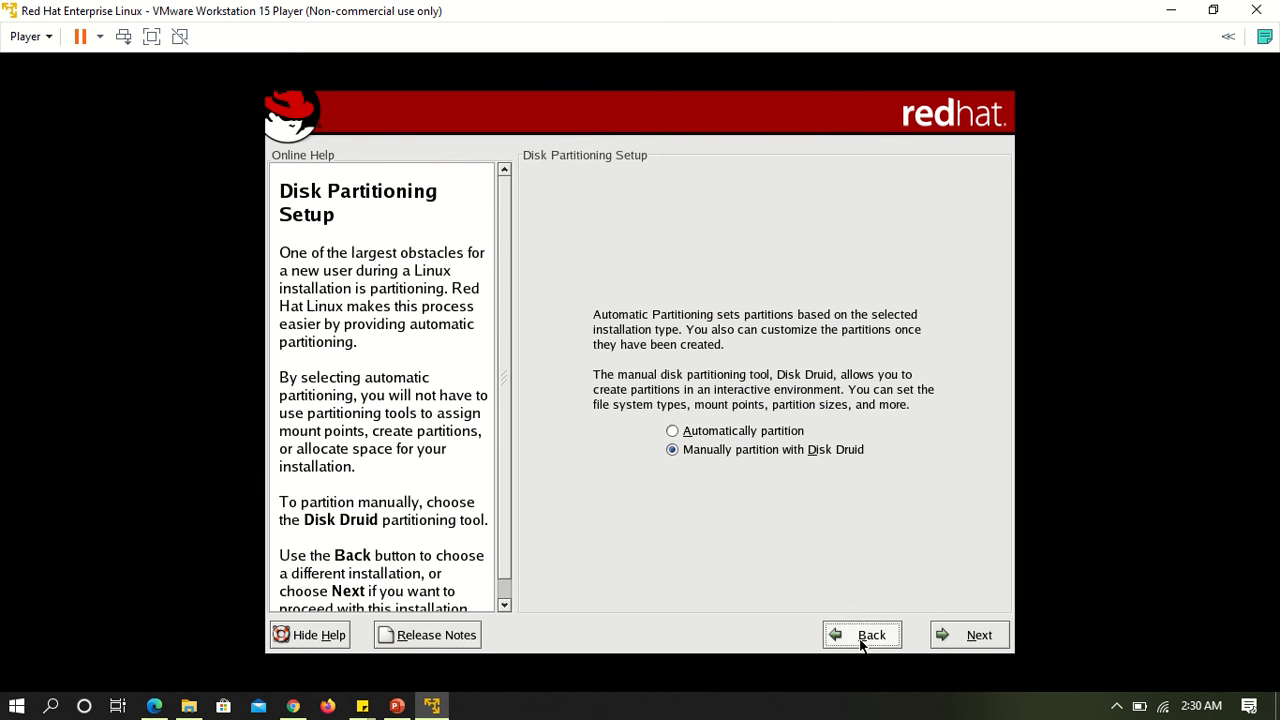
pyautogui.click(712, 431)
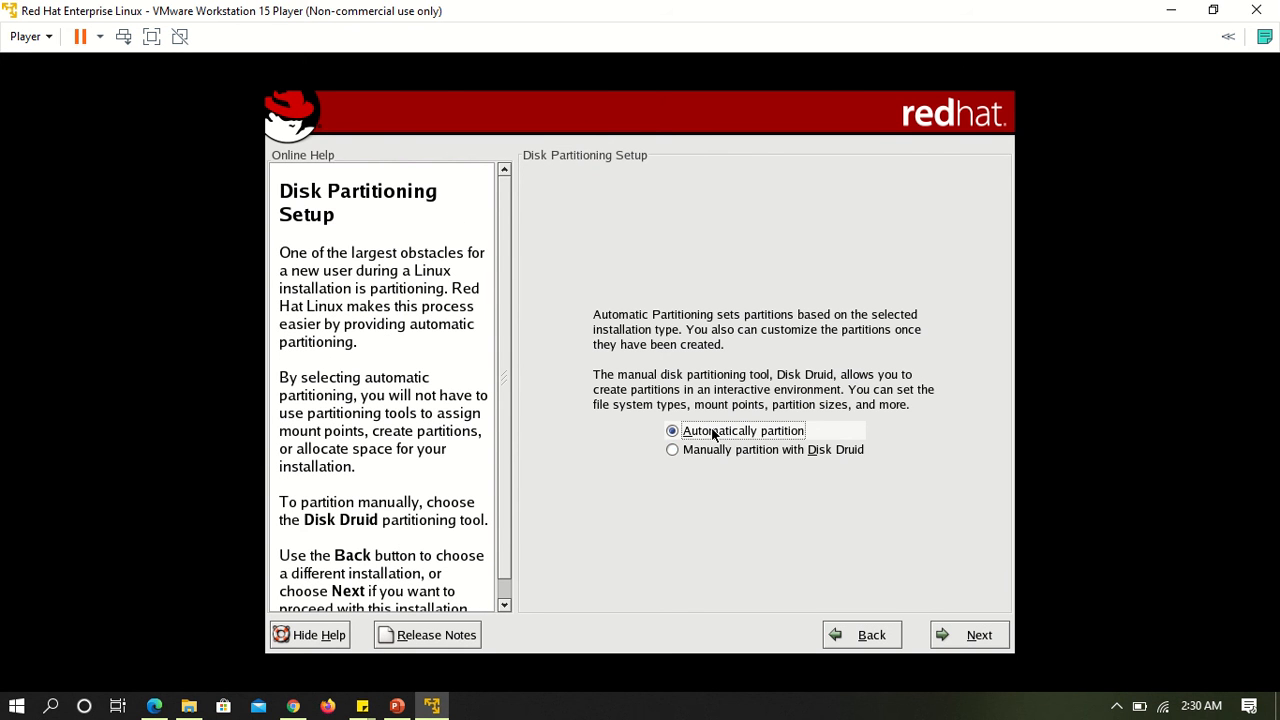
pyautogui.click(966, 635)
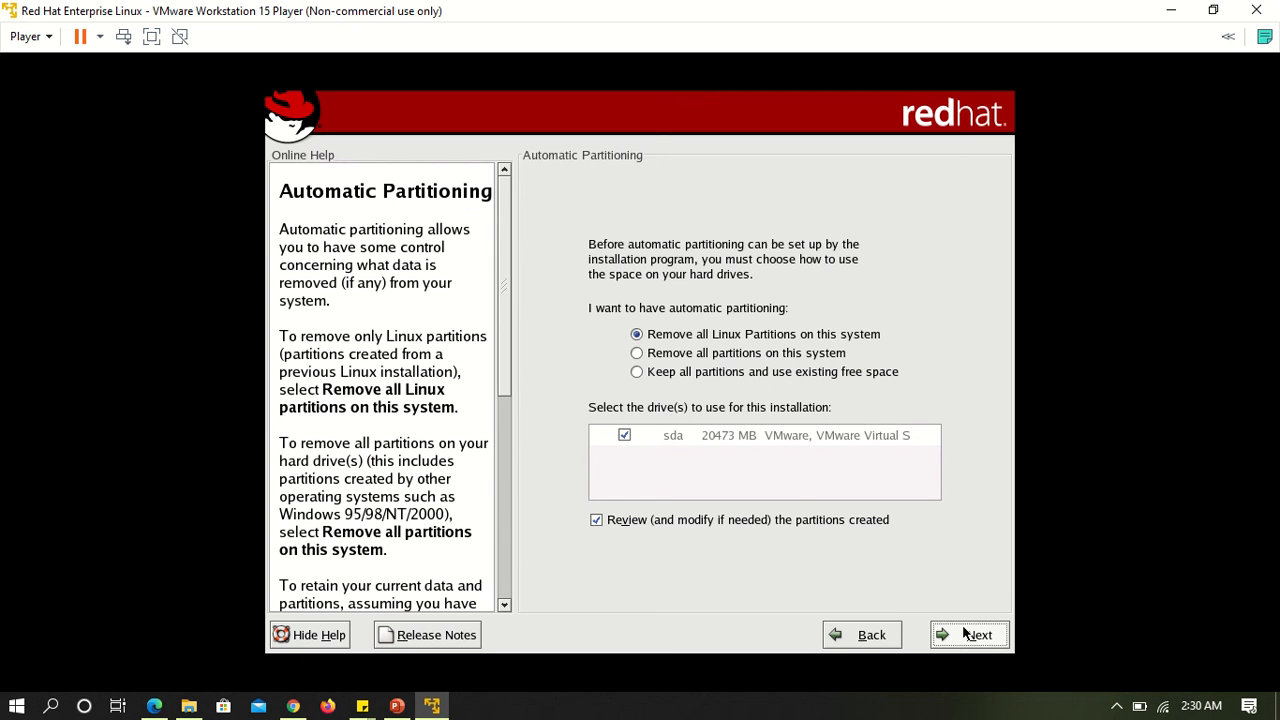
pyautogui.click(966, 635)
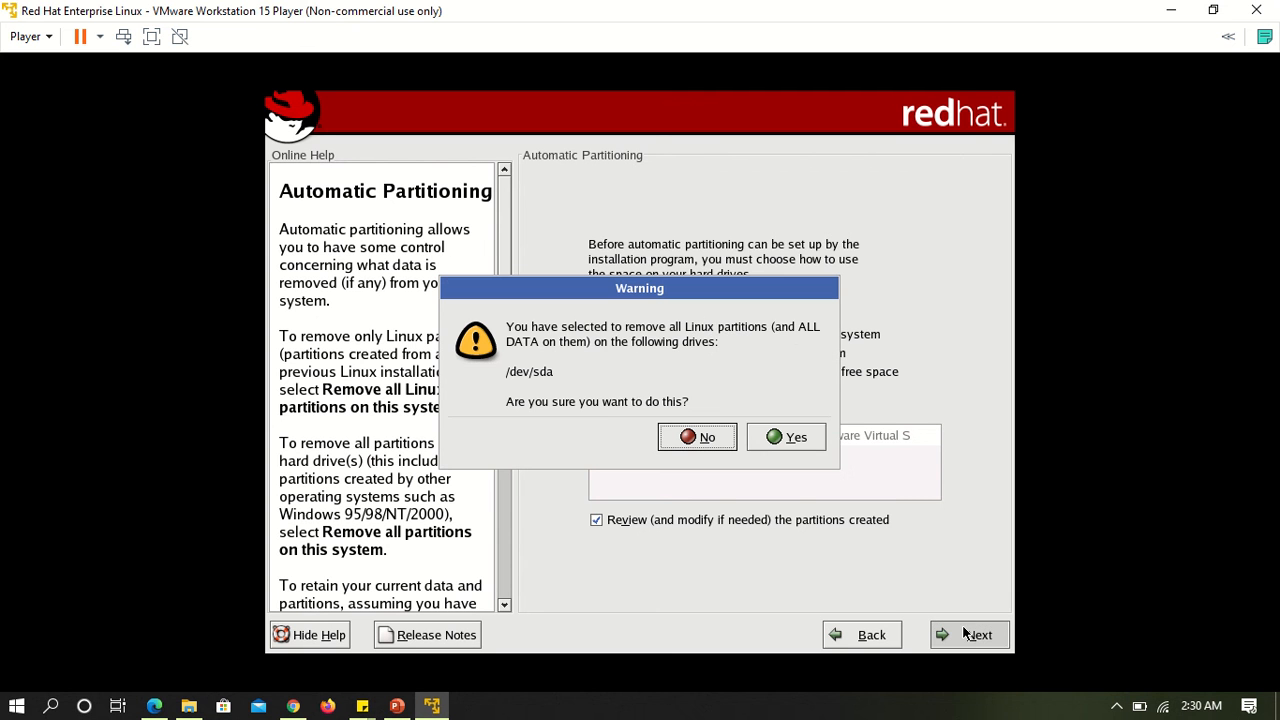
pyautogui.click(792, 437)
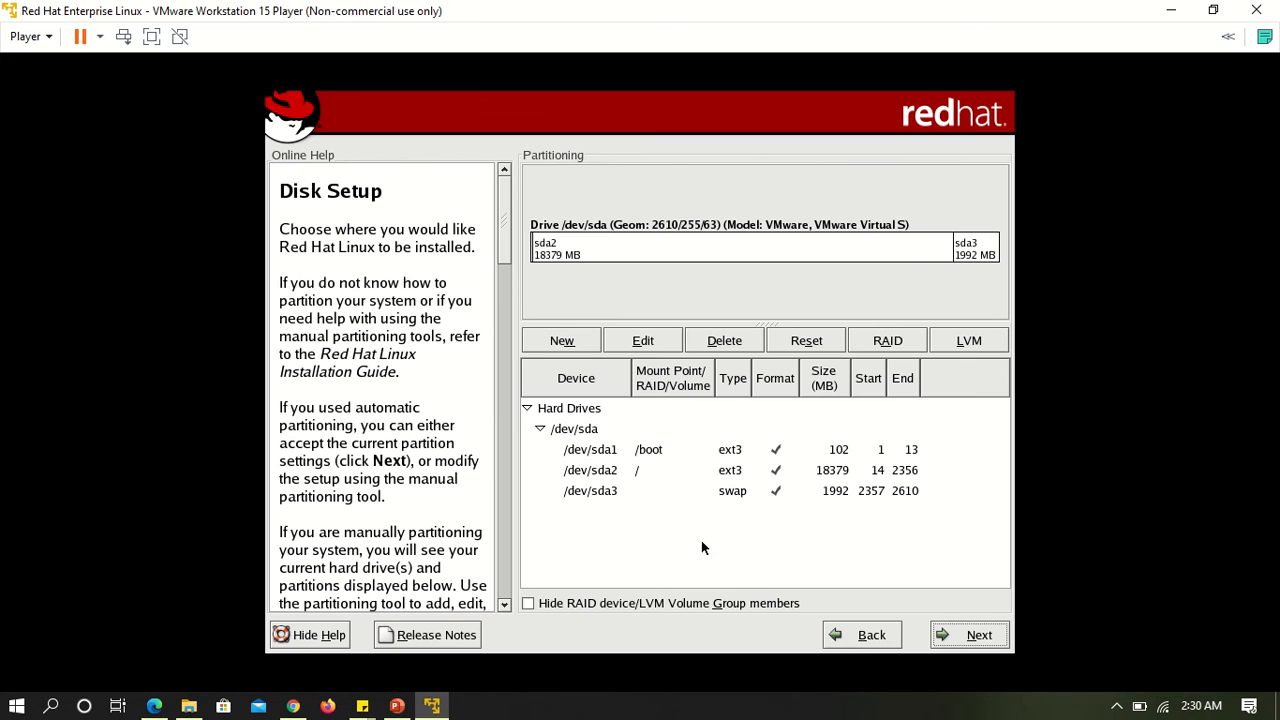
pyautogui.click(957, 256)
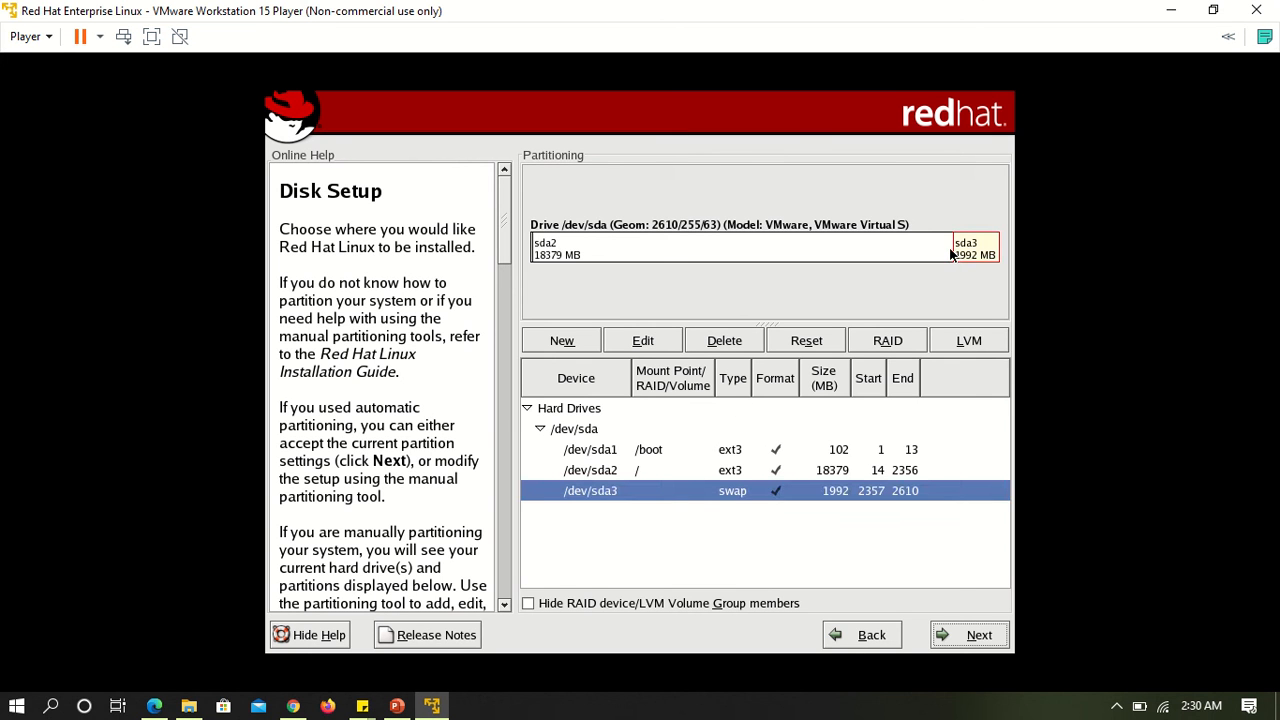
# Accept the created partitions and keep GRUB as the boot loader after checking the boot loader choices.
pyautogui.click(967, 641)
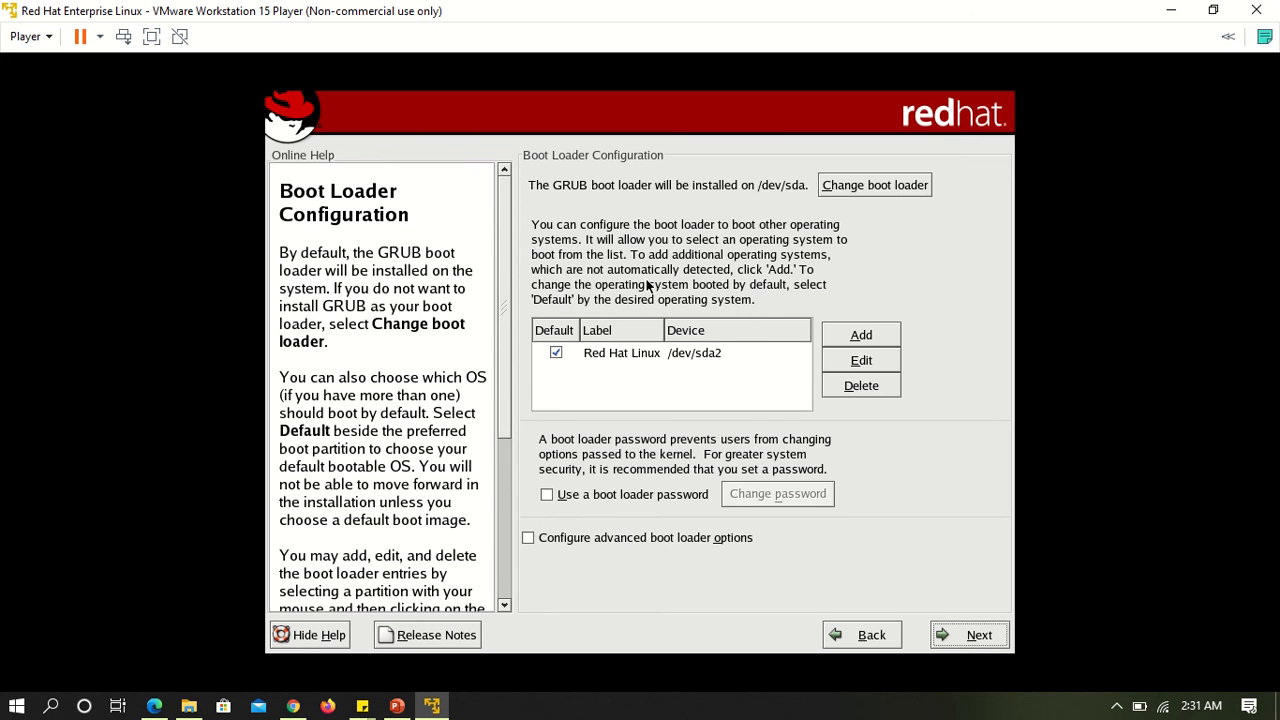
pyautogui.click(877, 186)
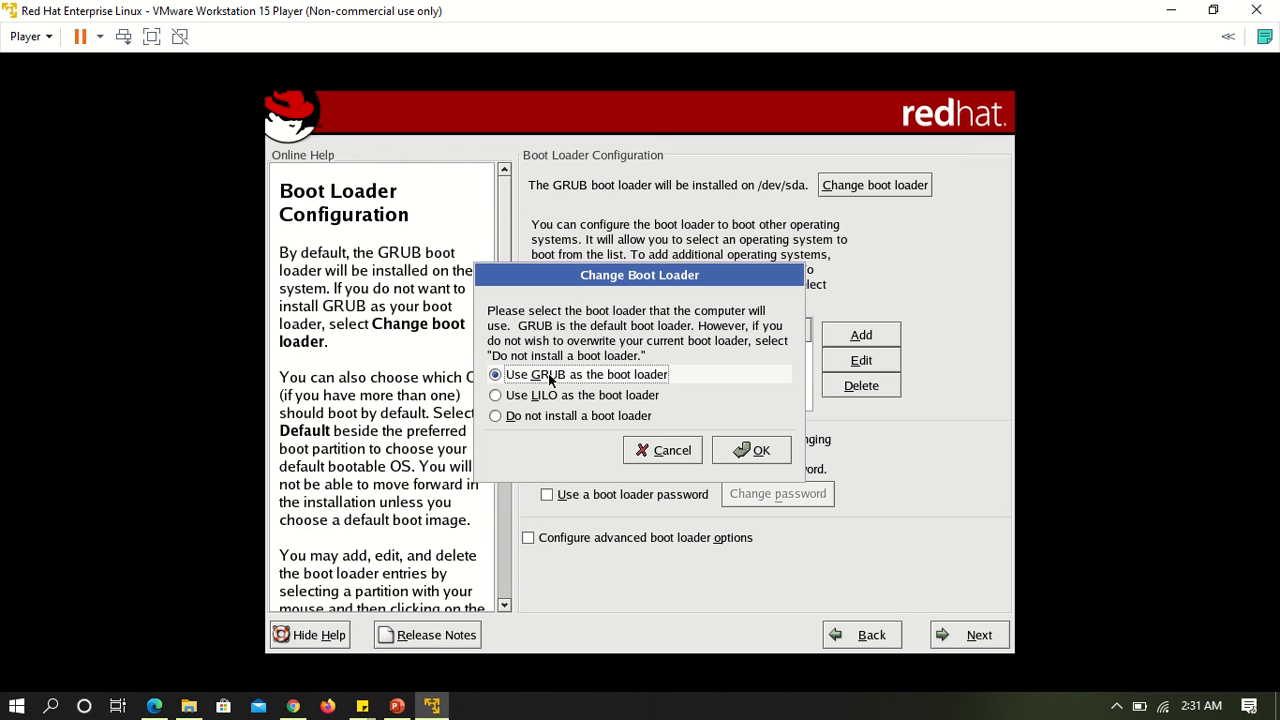
pyautogui.click(740, 452)
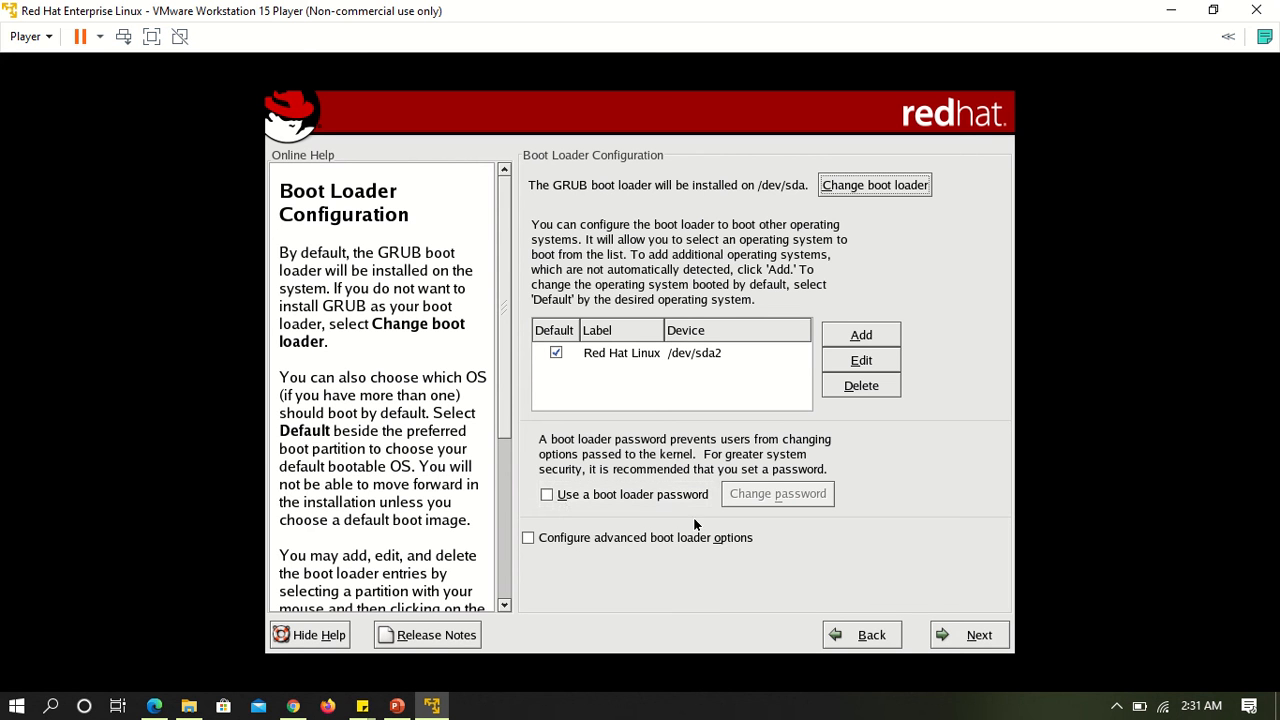
pyautogui.click(970, 635)
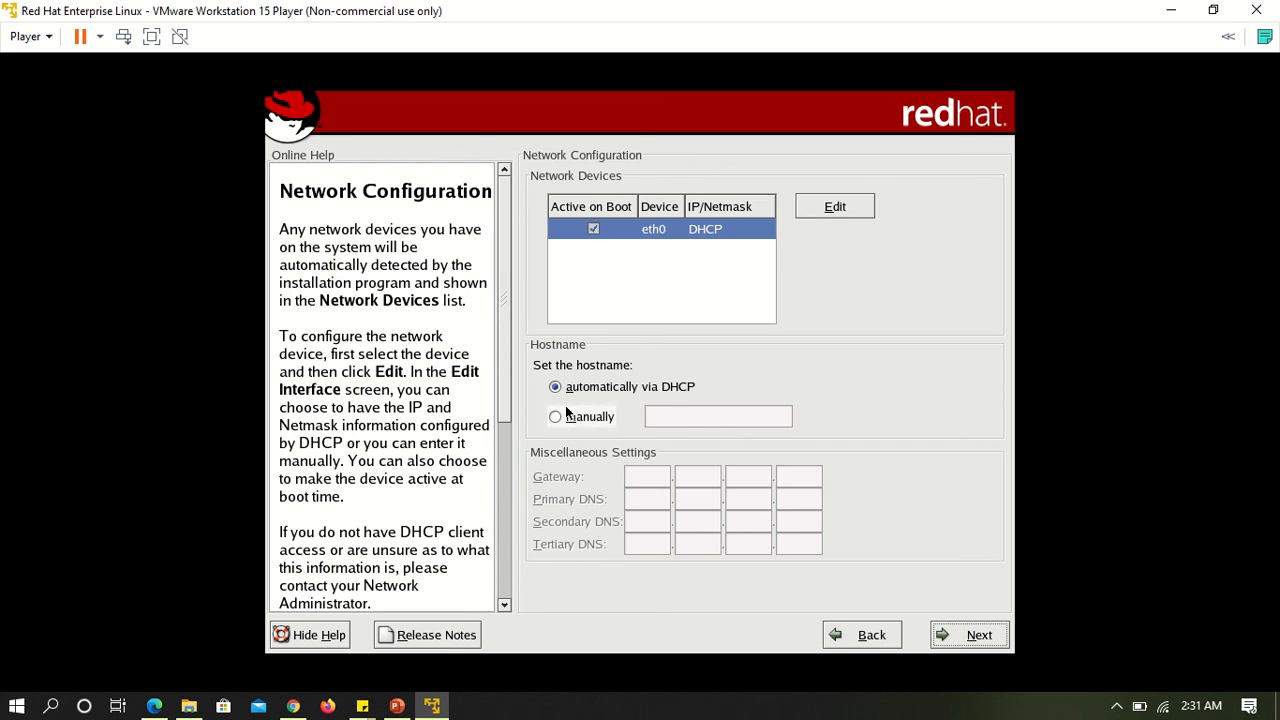
pyautogui.click(593, 421)
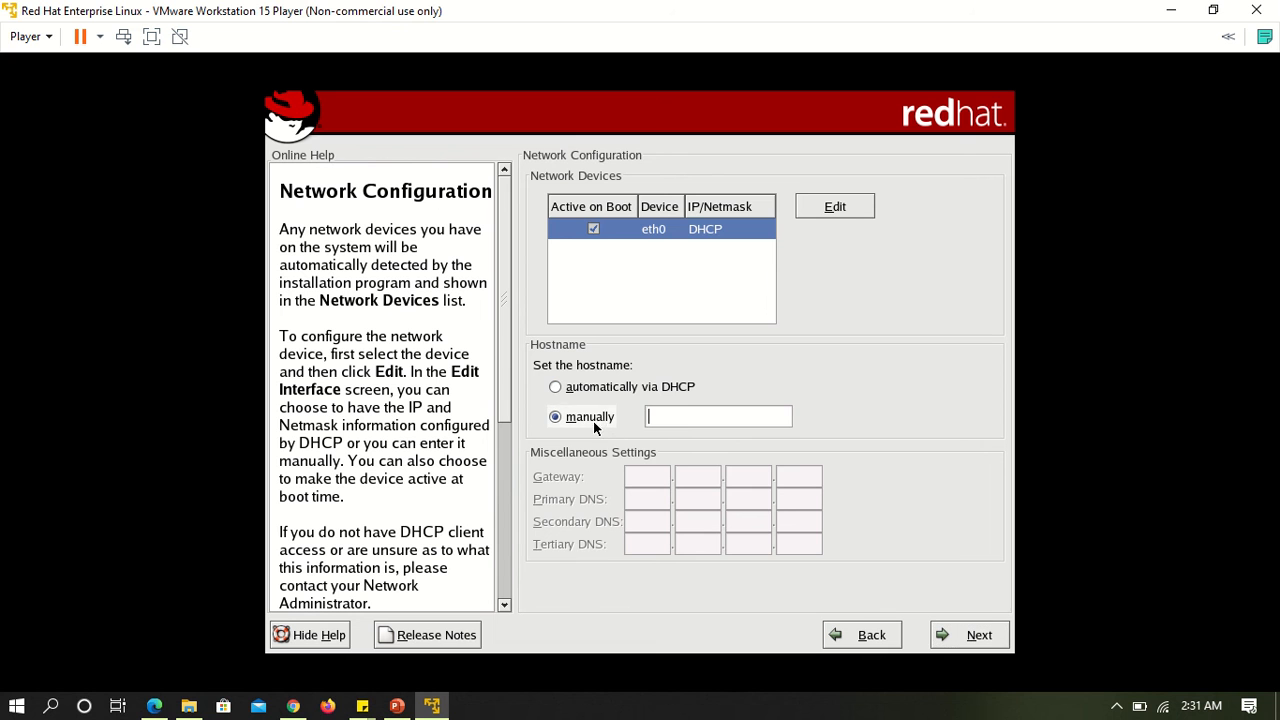
pyautogui.click(702, 415)
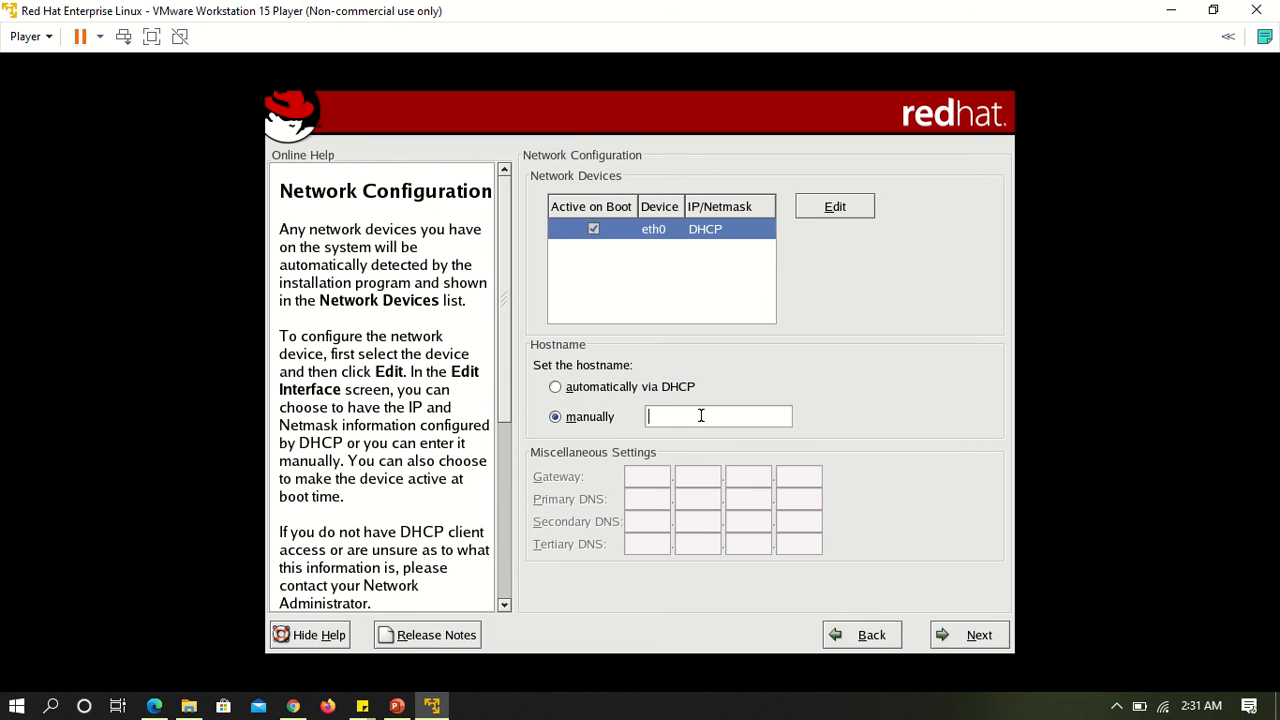
pyautogui.click(581, 389)
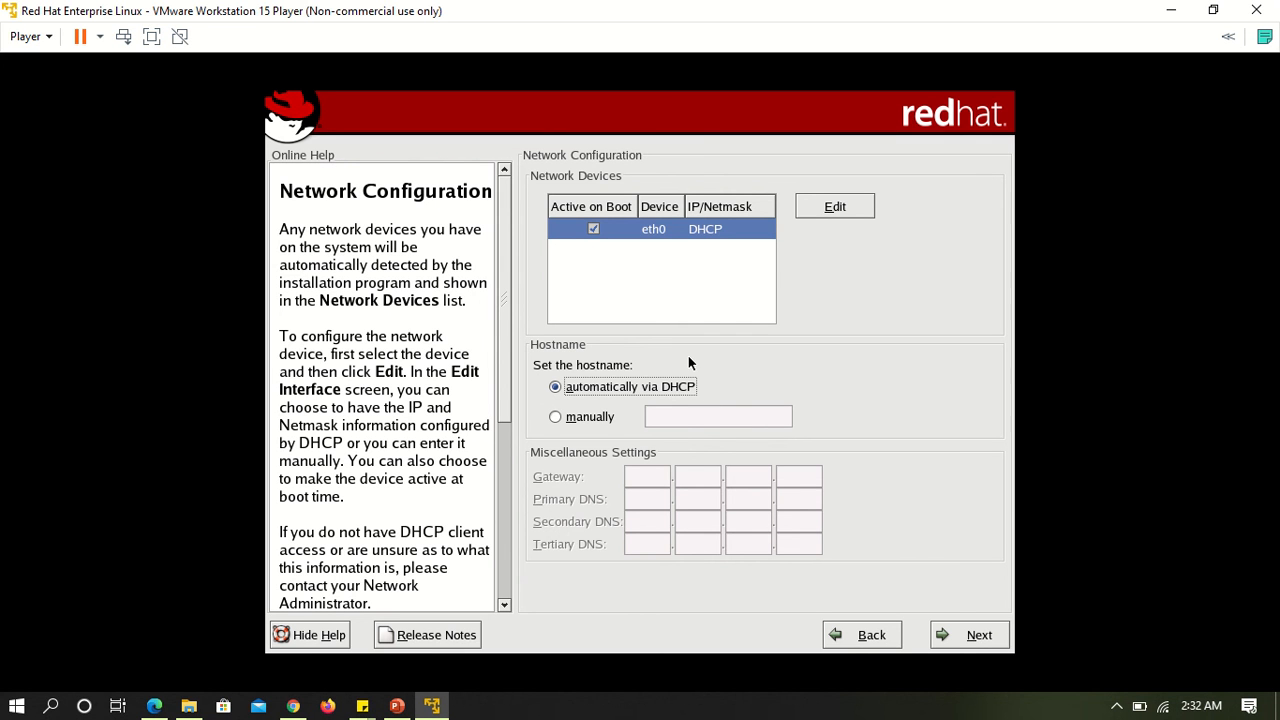
pyautogui.click(556, 416)
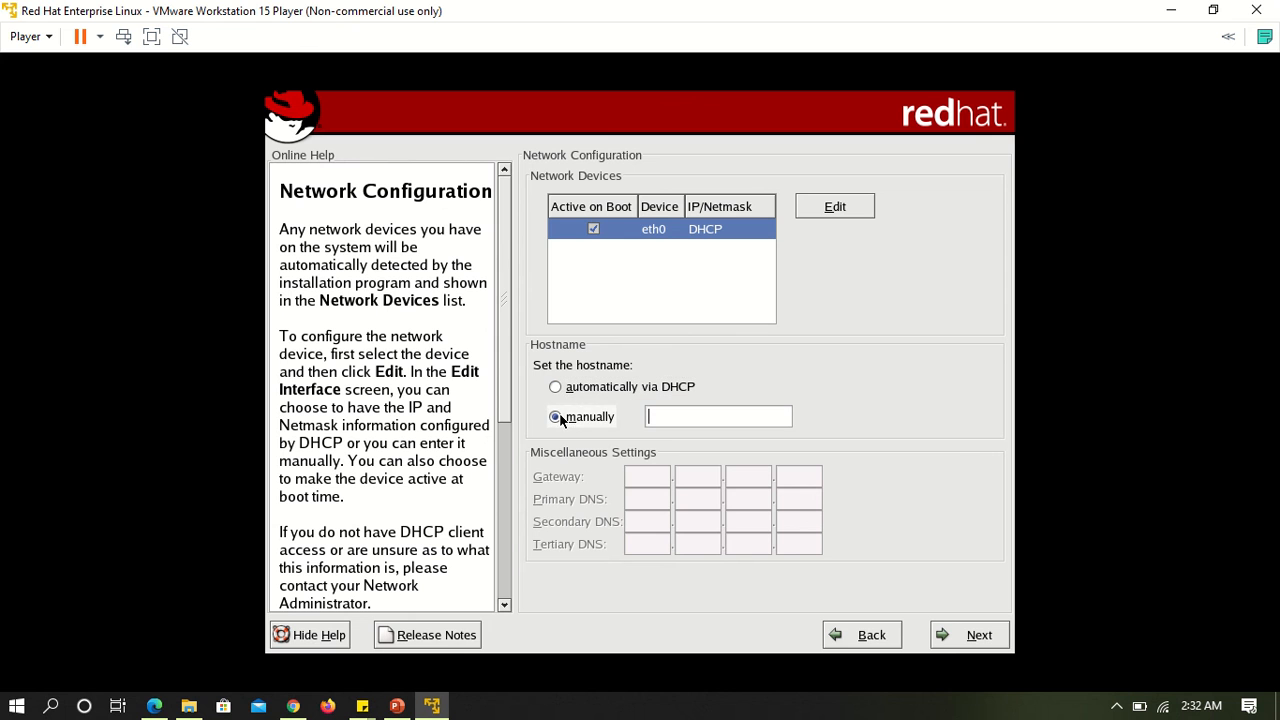
pyautogui.click(614, 394)
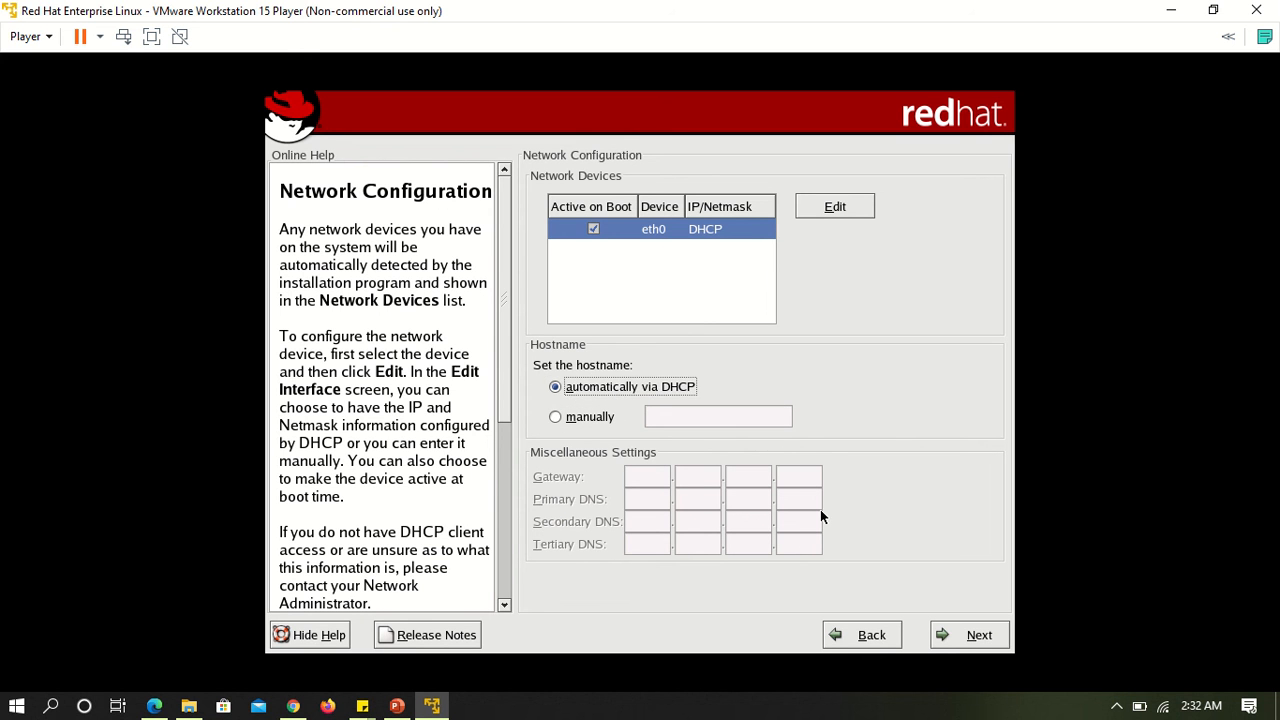
# Accept the network settings and customize the firewall to trust eth0 and allow incoming WWW (HTTP), FTP, SSH, Mail (SMTP) and Telnet.
pyautogui.click(955, 631)
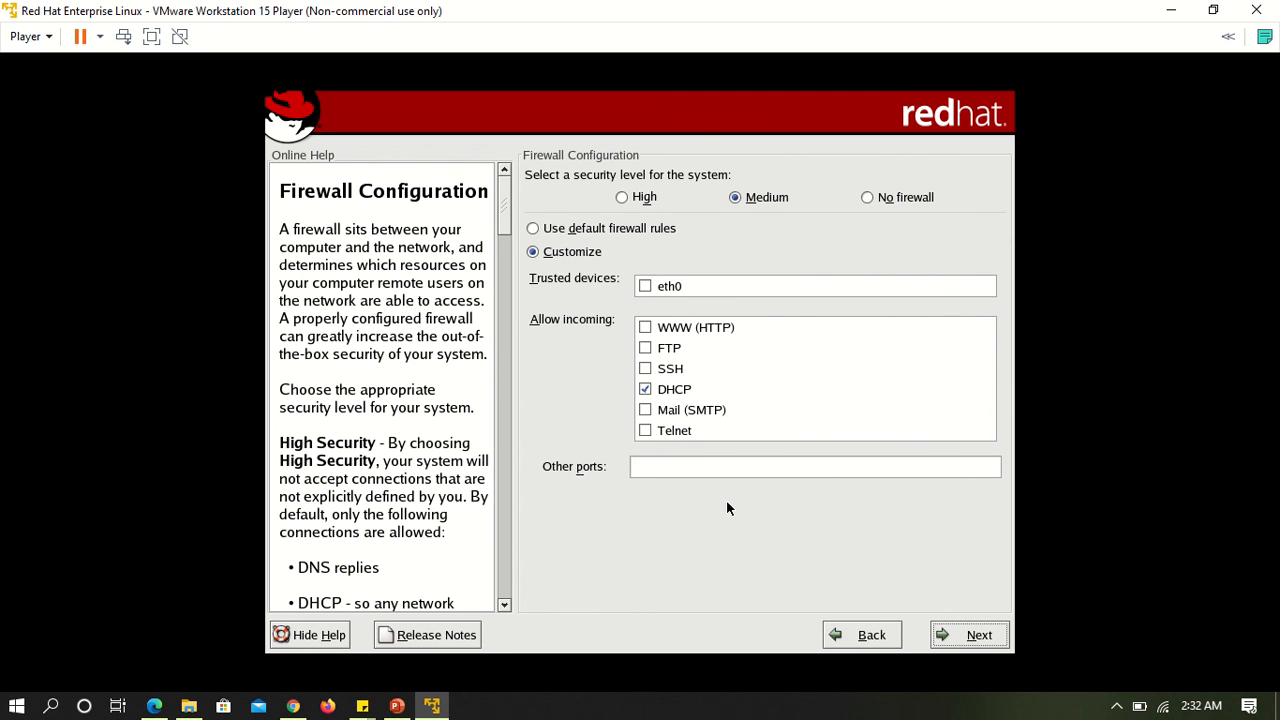
pyautogui.click(645, 330)
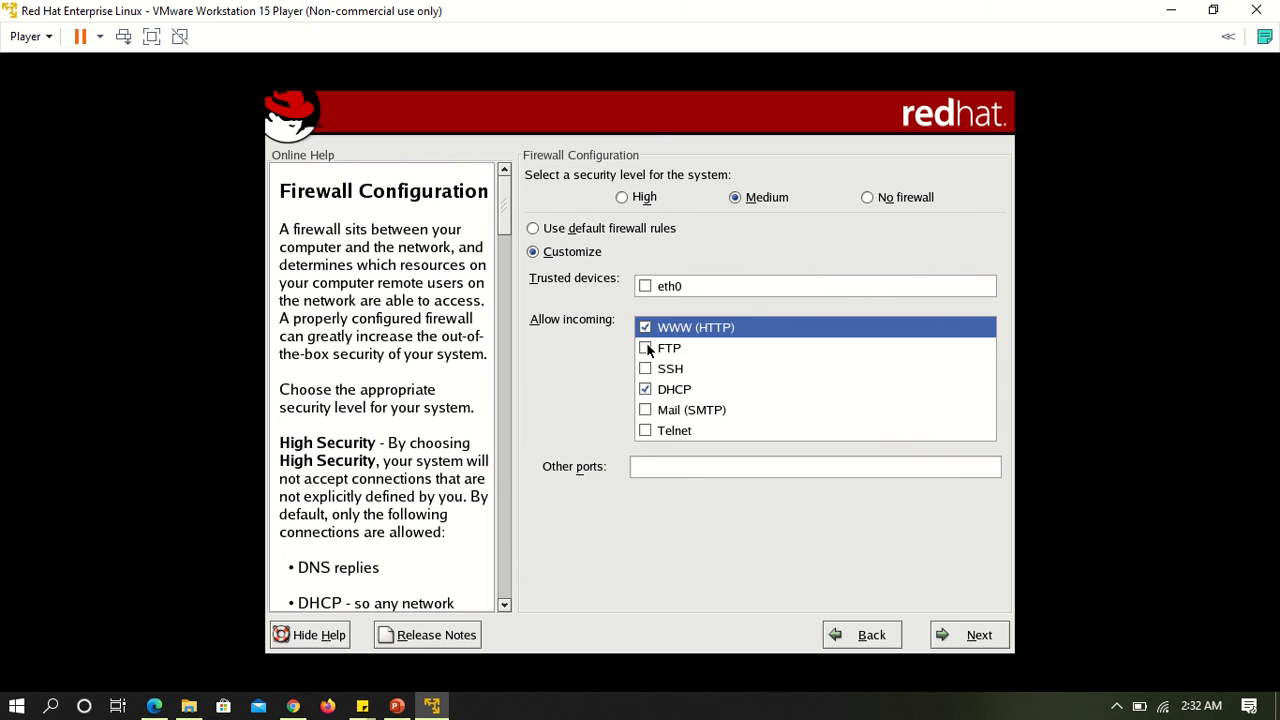
pyautogui.click(646, 349)
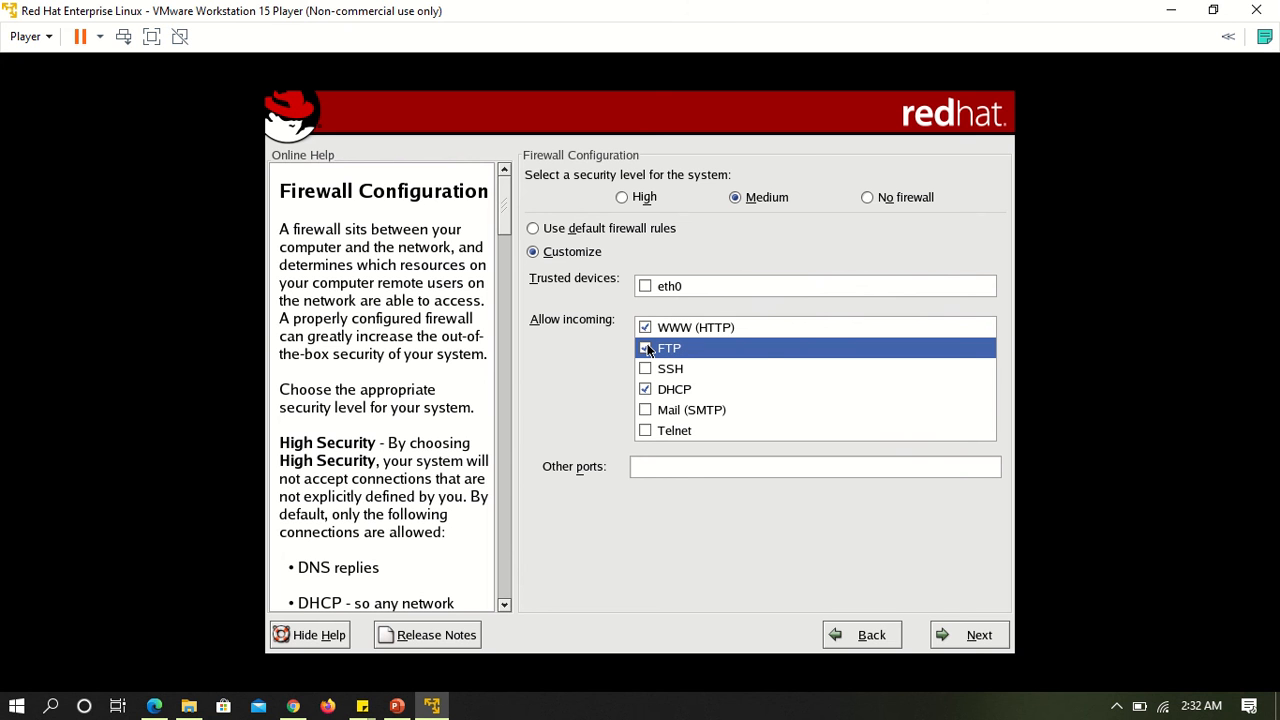
pyautogui.click(644, 287)
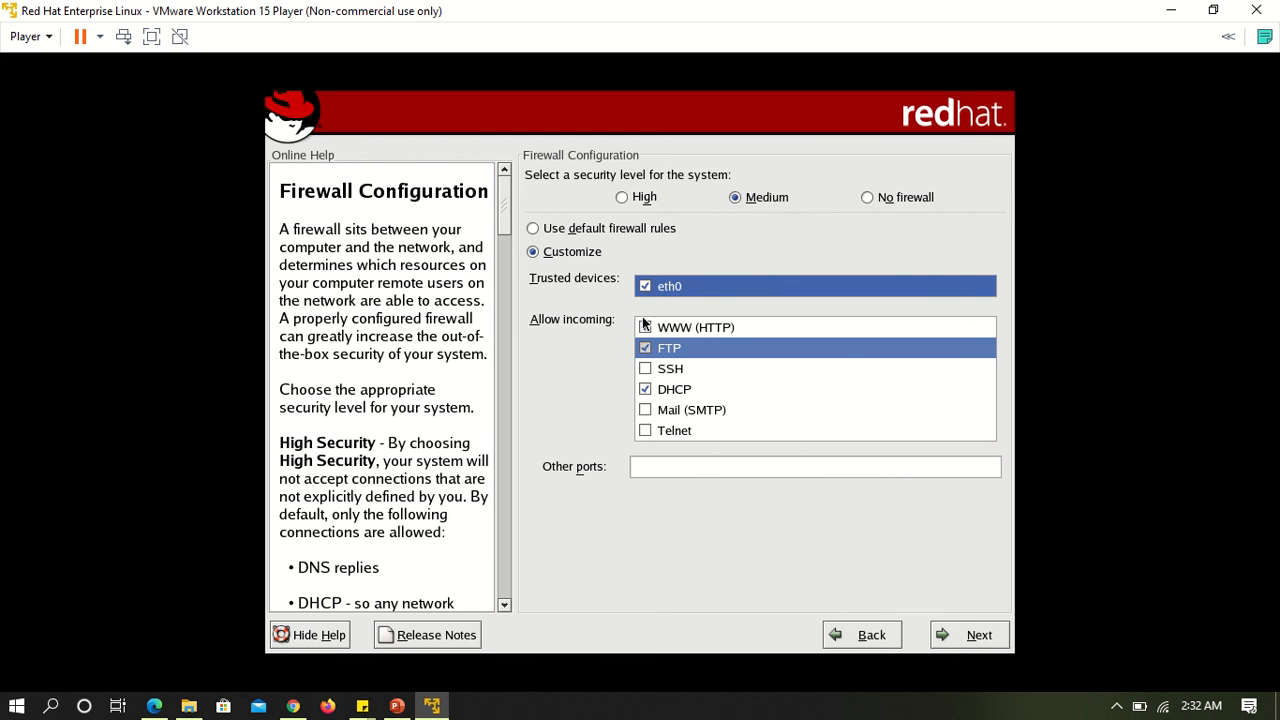
pyautogui.click(645, 371)
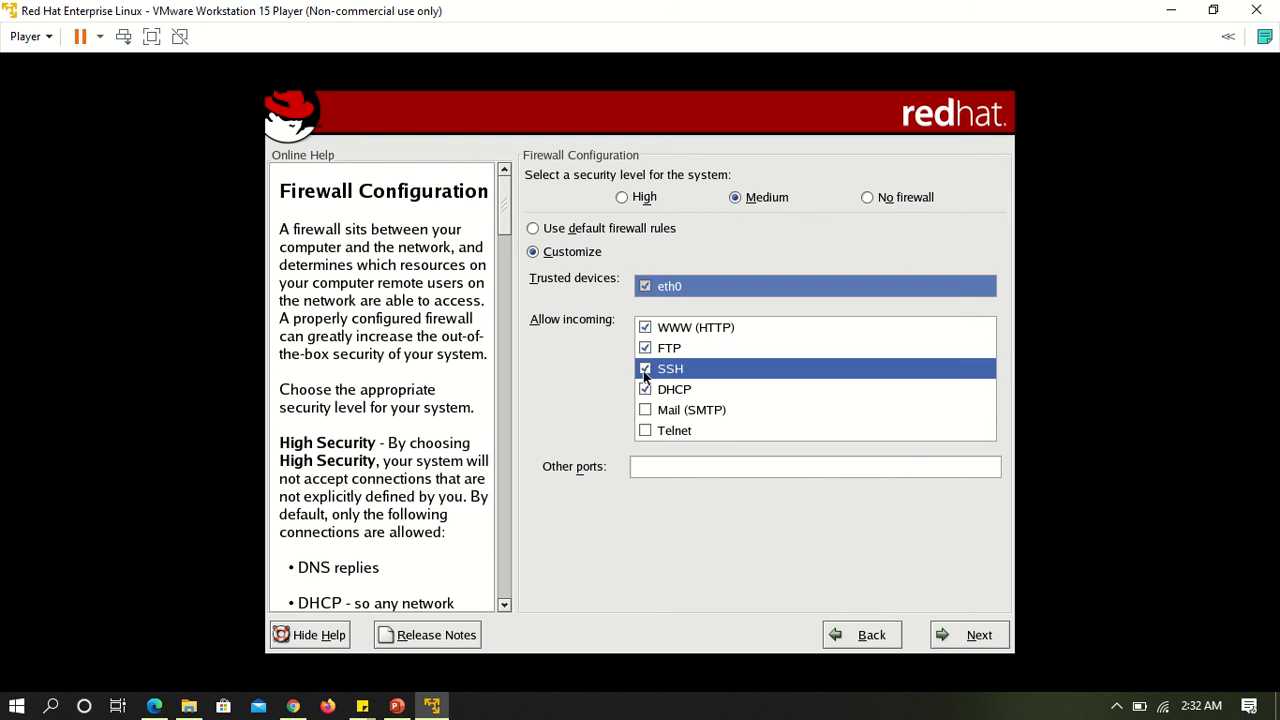
pyautogui.click(645, 411)
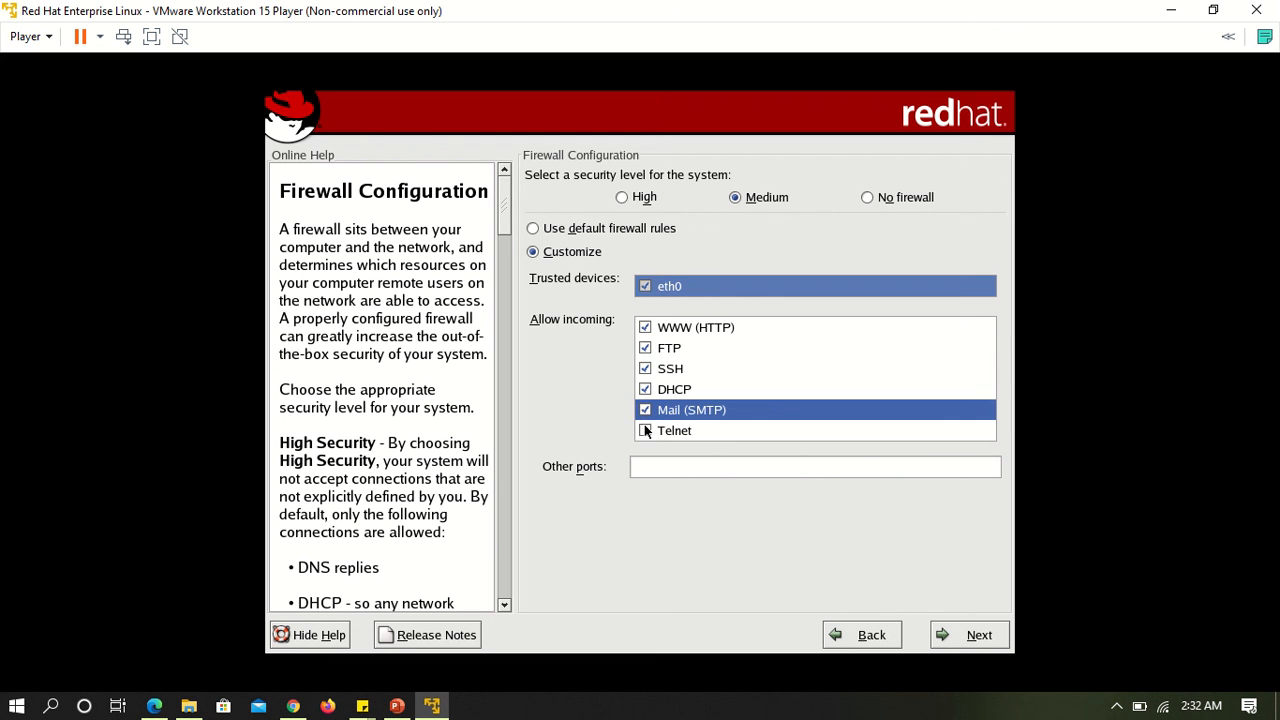
pyautogui.click(645, 431)
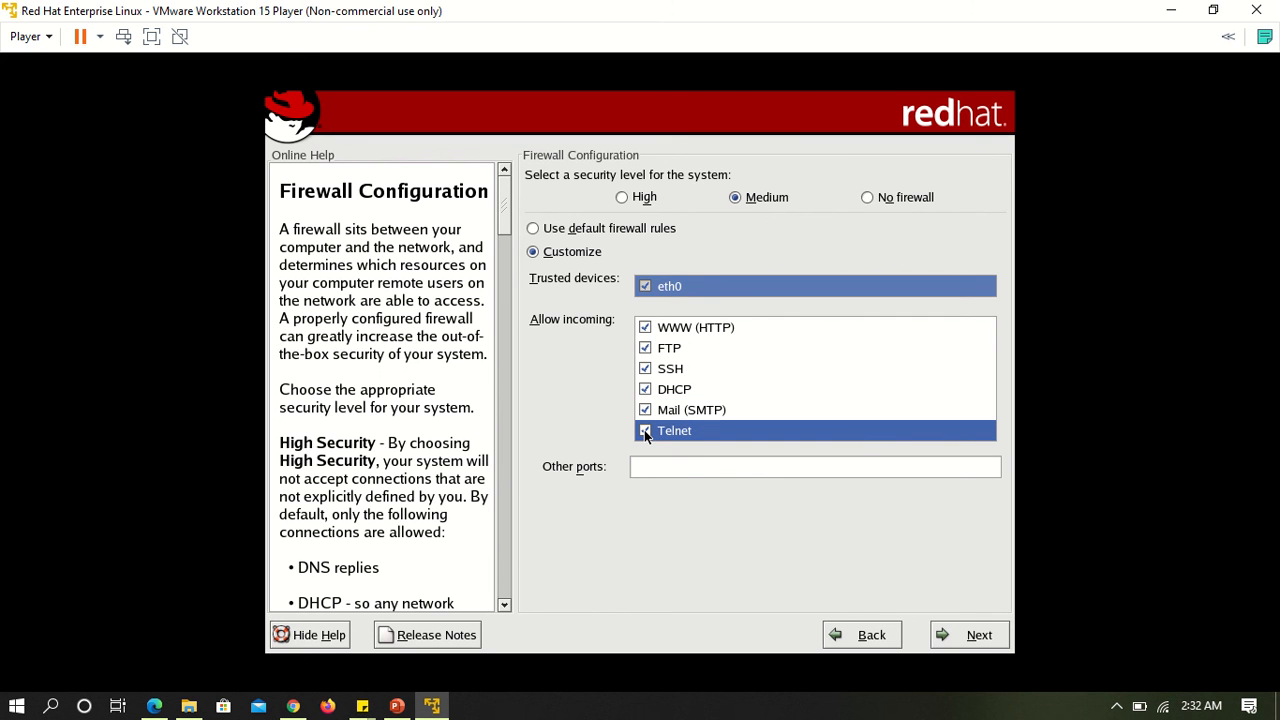
pyautogui.click(979, 636)
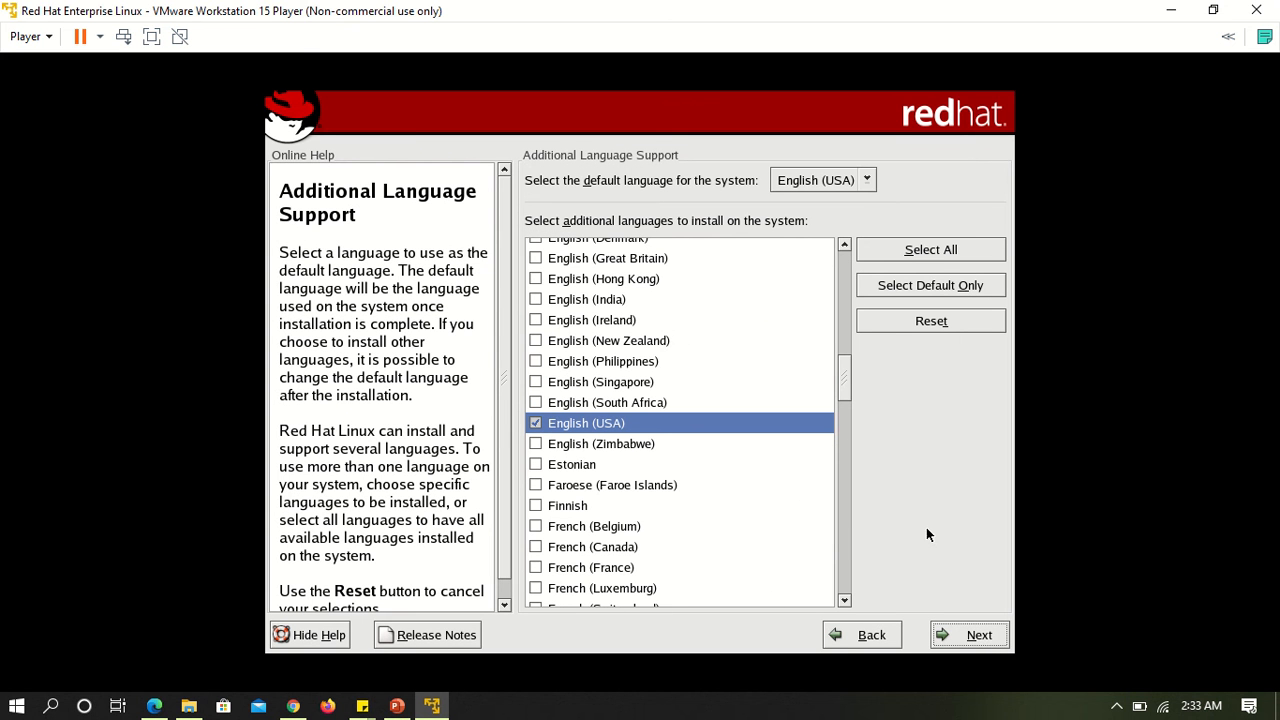
# Keep English (USA) as the only system language and set the time zone to Asia/Calcutta.
pyautogui.click(975, 634)
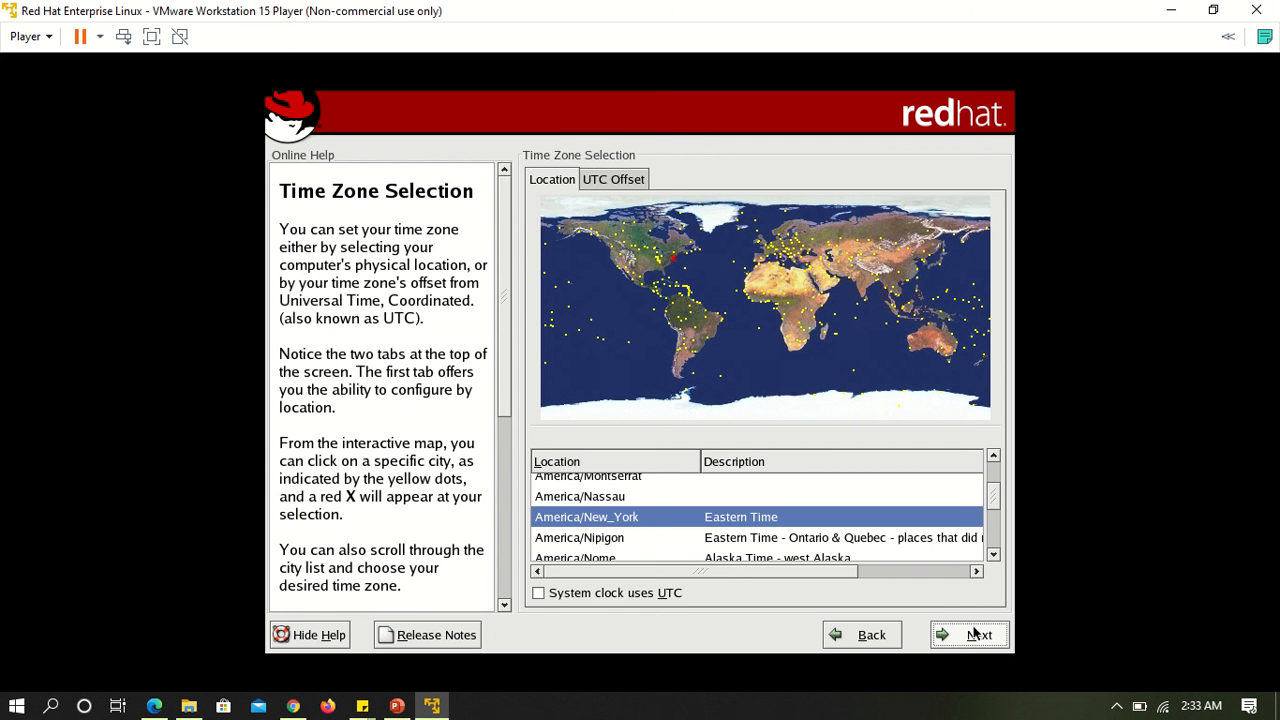
pyautogui.click(866, 287)
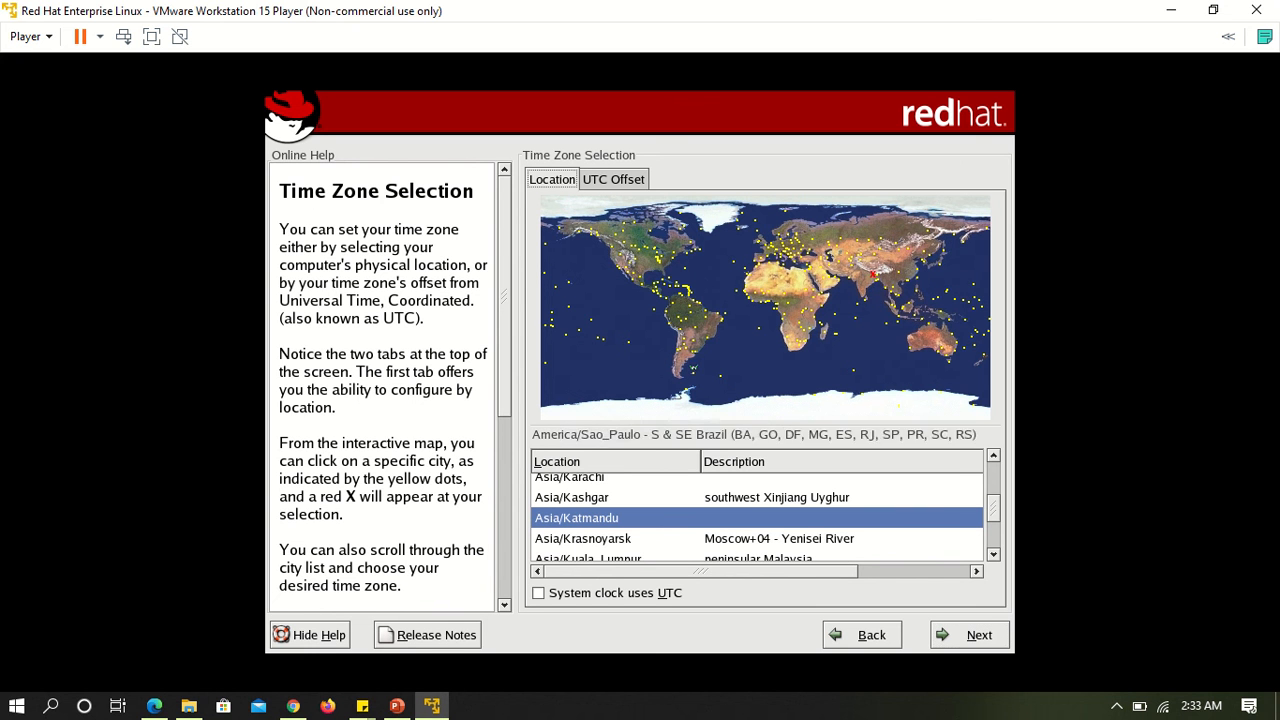
pyautogui.click(872, 292)
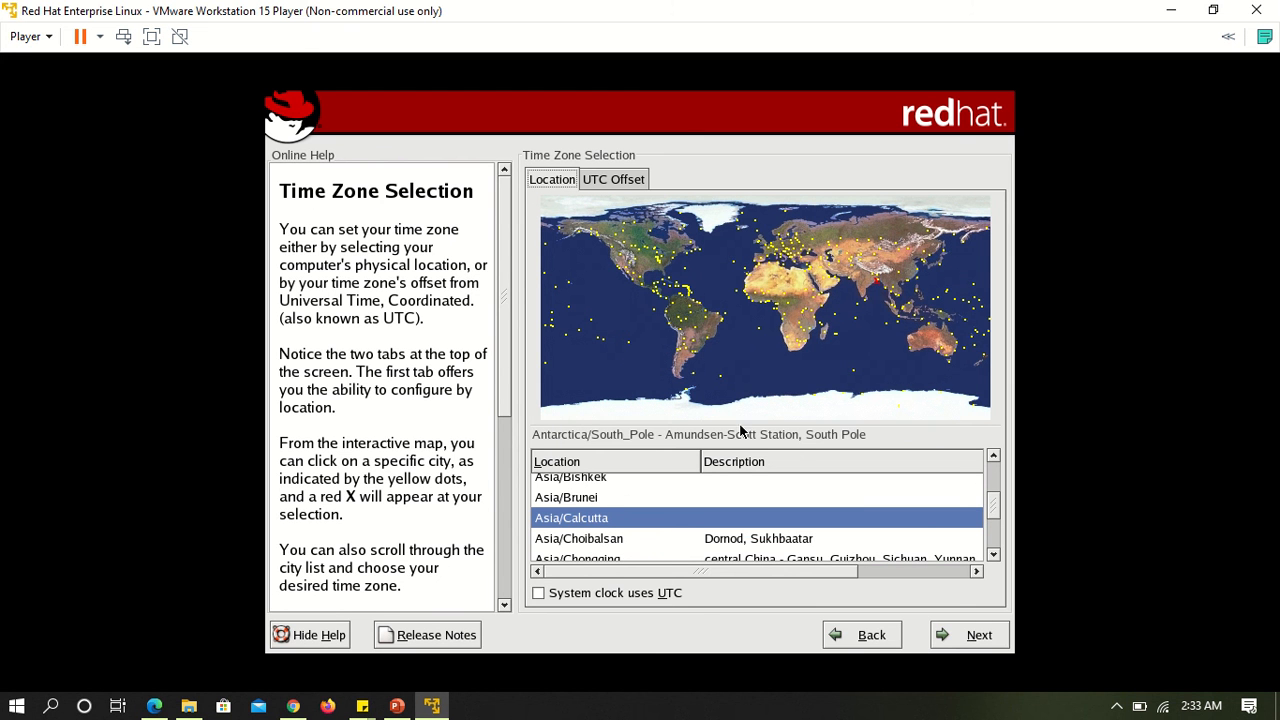
pyautogui.click(968, 640)
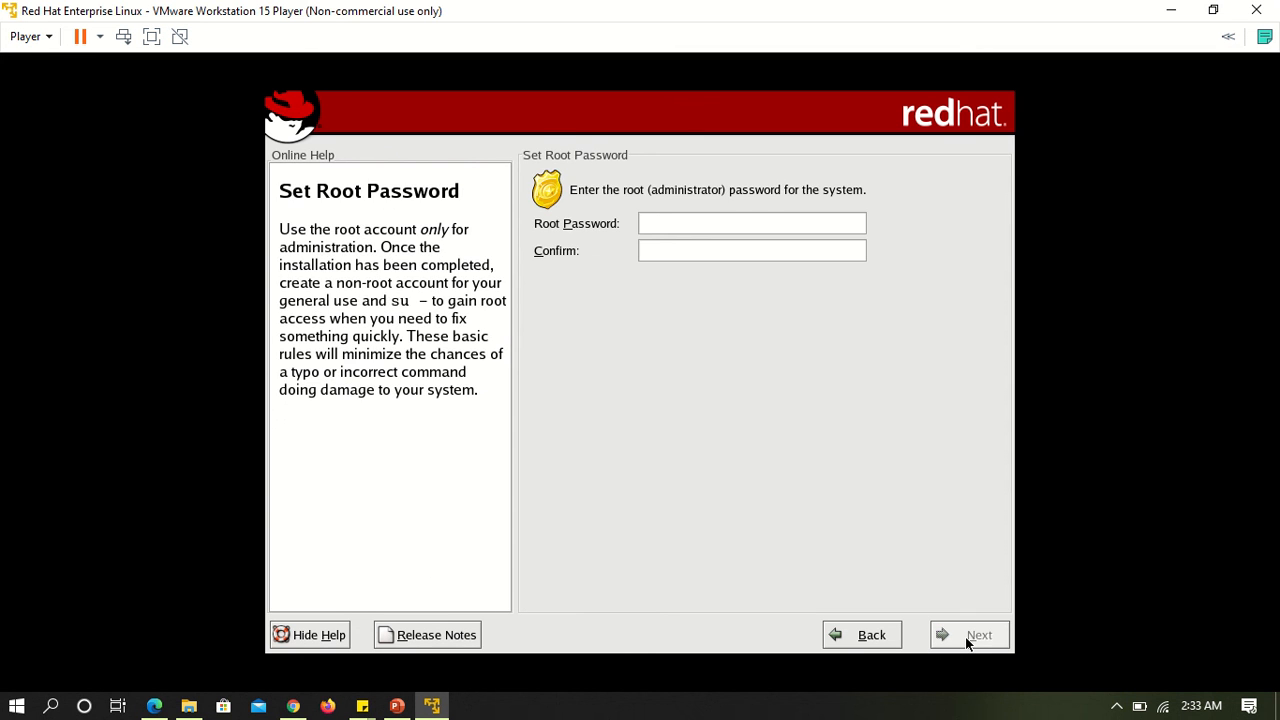
# Enter and confirm the root password for the system, and continue the setup.
pyautogui.write('******')
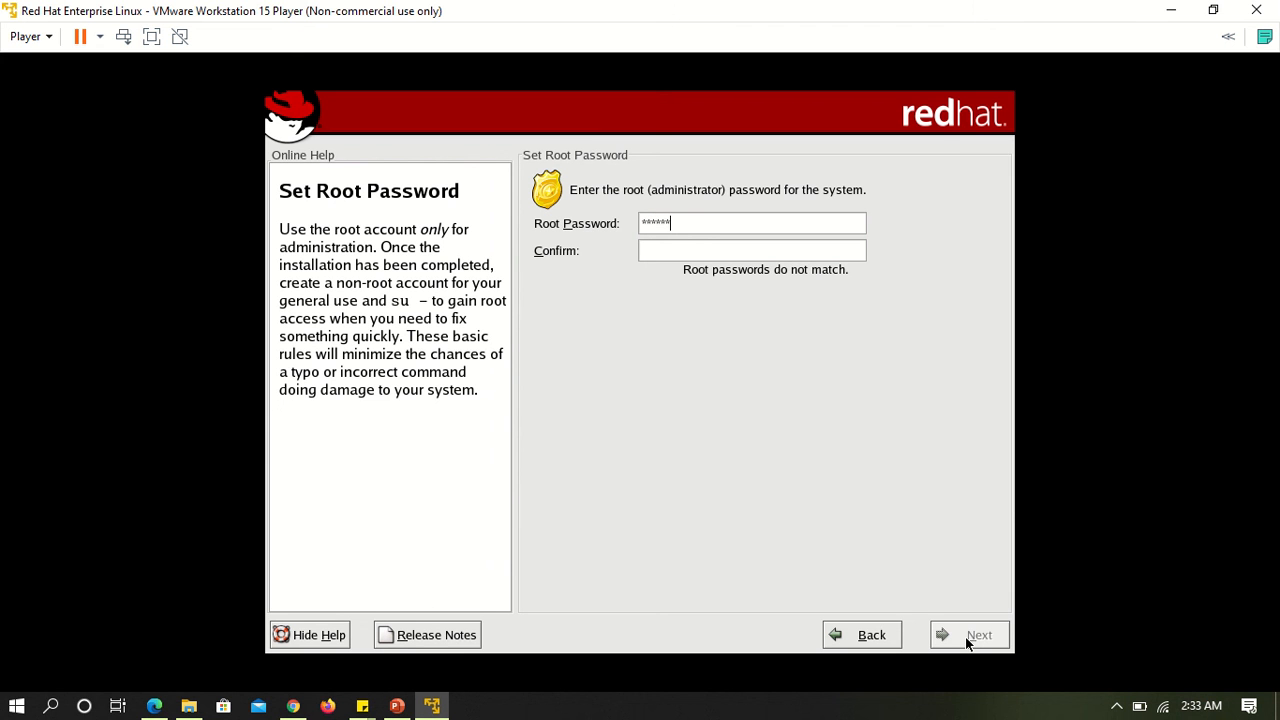
pyautogui.click(748, 251)
pyautogui.write('******')
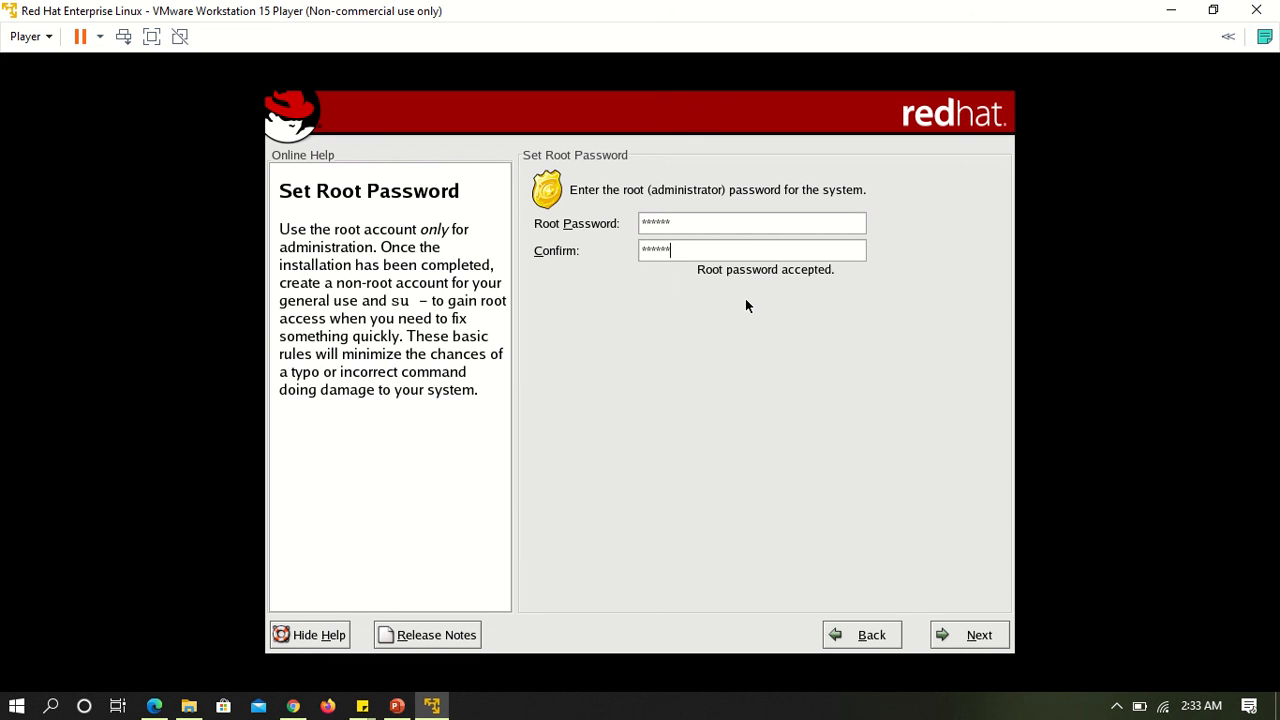
pyautogui.click(960, 633)
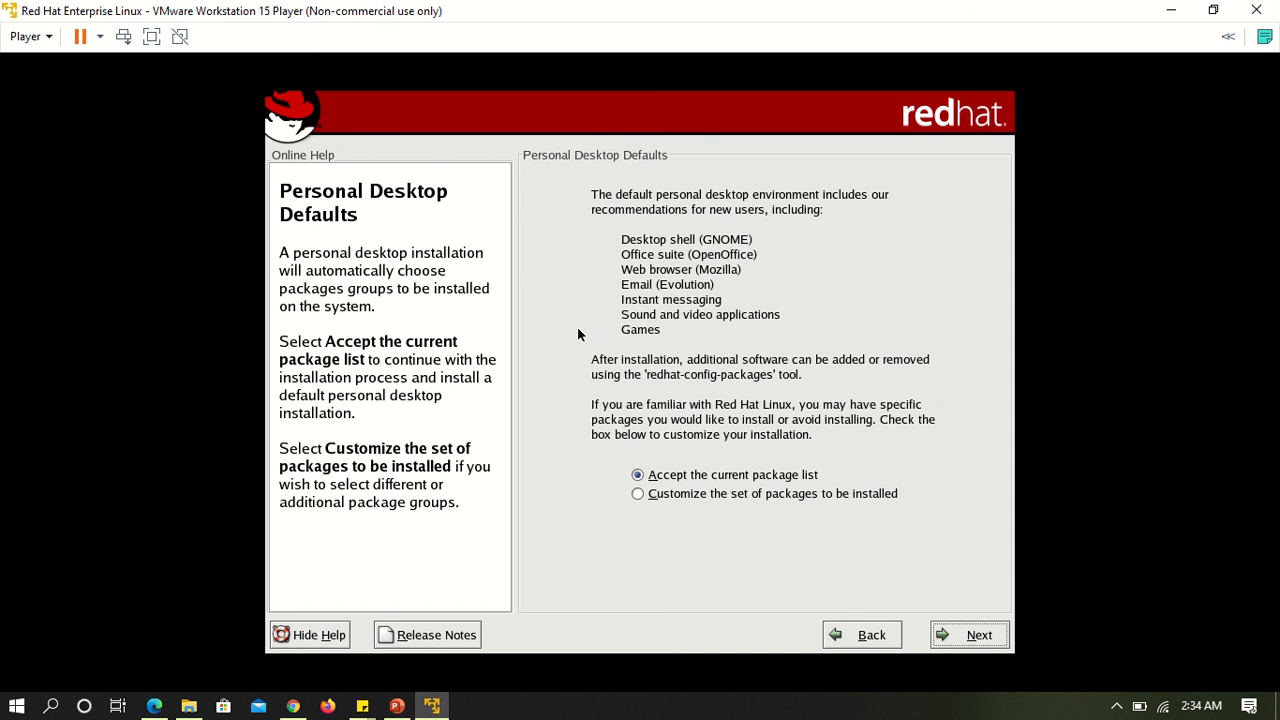
# Accept the current package list for the personal desktop and begin installing Red Hat Linux.
pyautogui.click(960, 640)
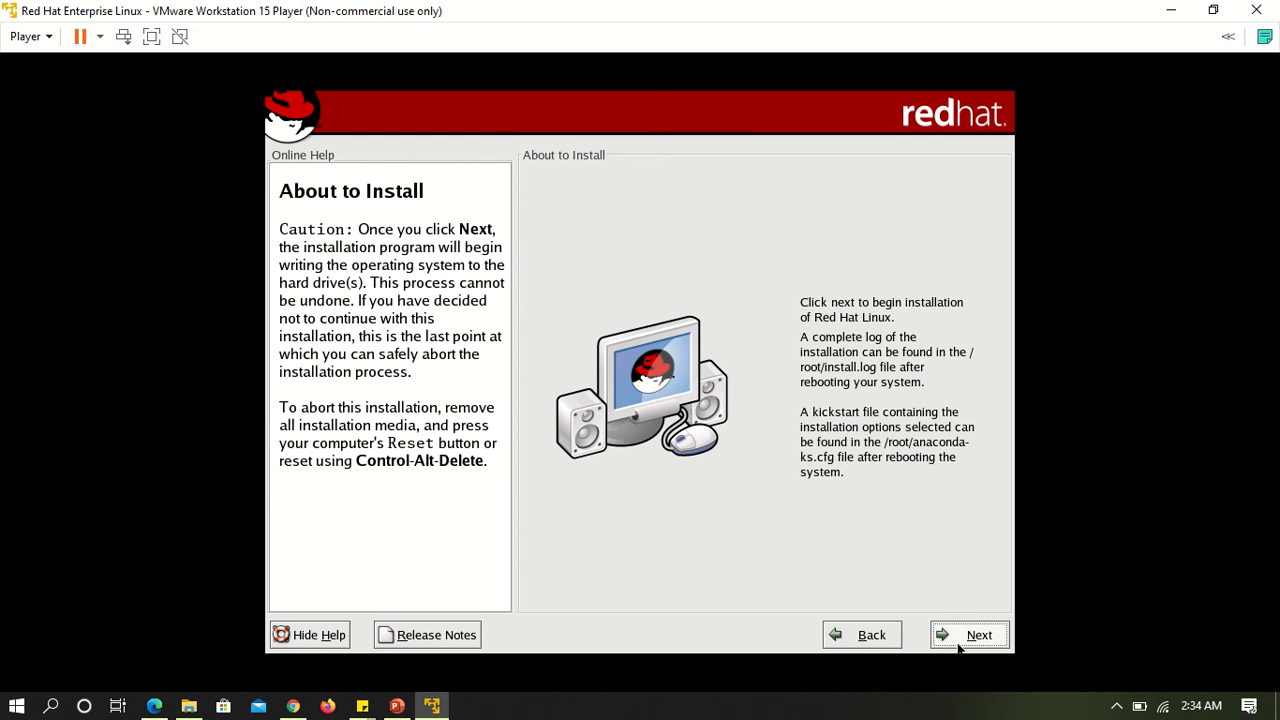
pyautogui.click(958, 645)
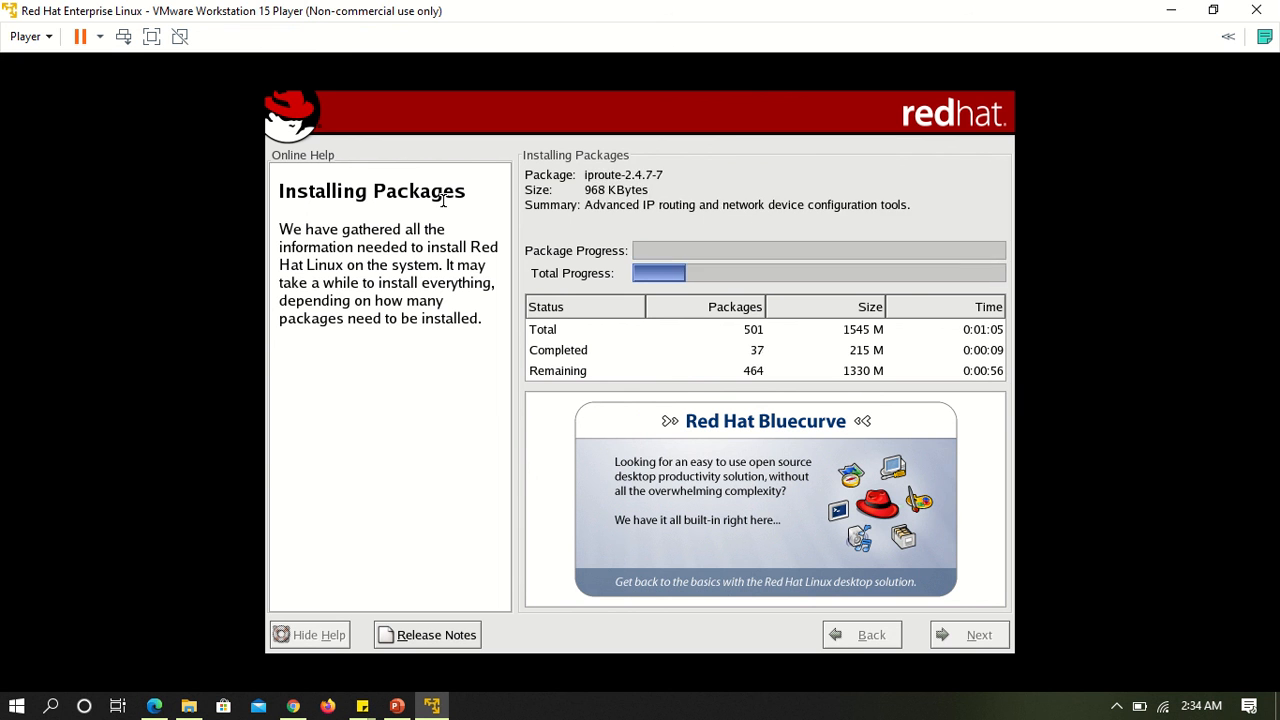
pyautogui.moveTo(519, 8)
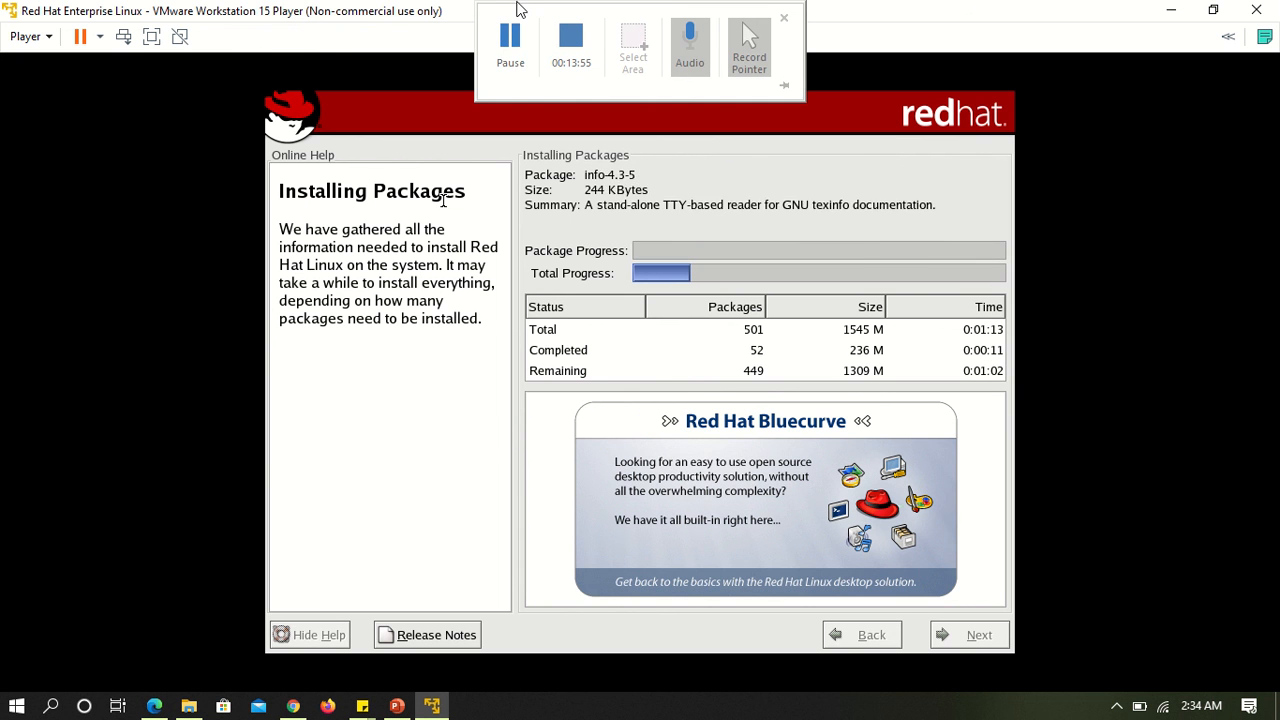
pyautogui.click(514, 49)
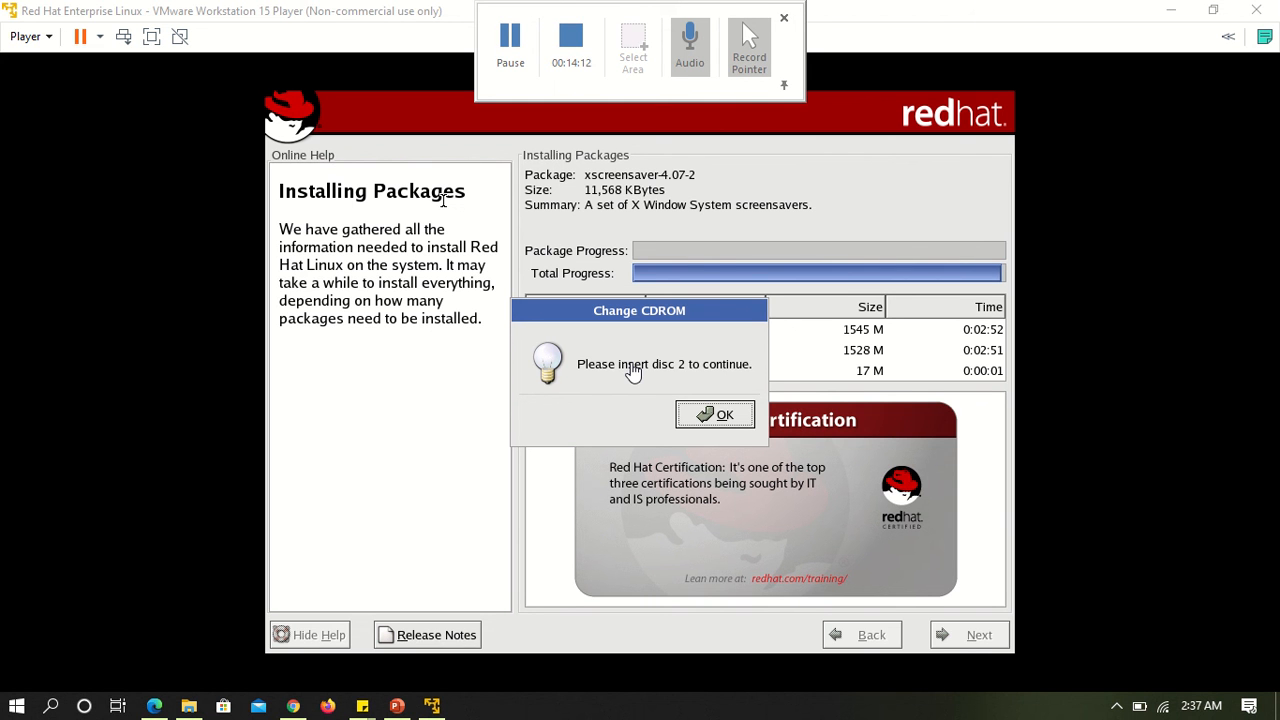
# Switch the virtual machine's CD/DVD drive to the Red Hat Disc 2.iso image and continue the package installation.
pyautogui.click(47, 38)
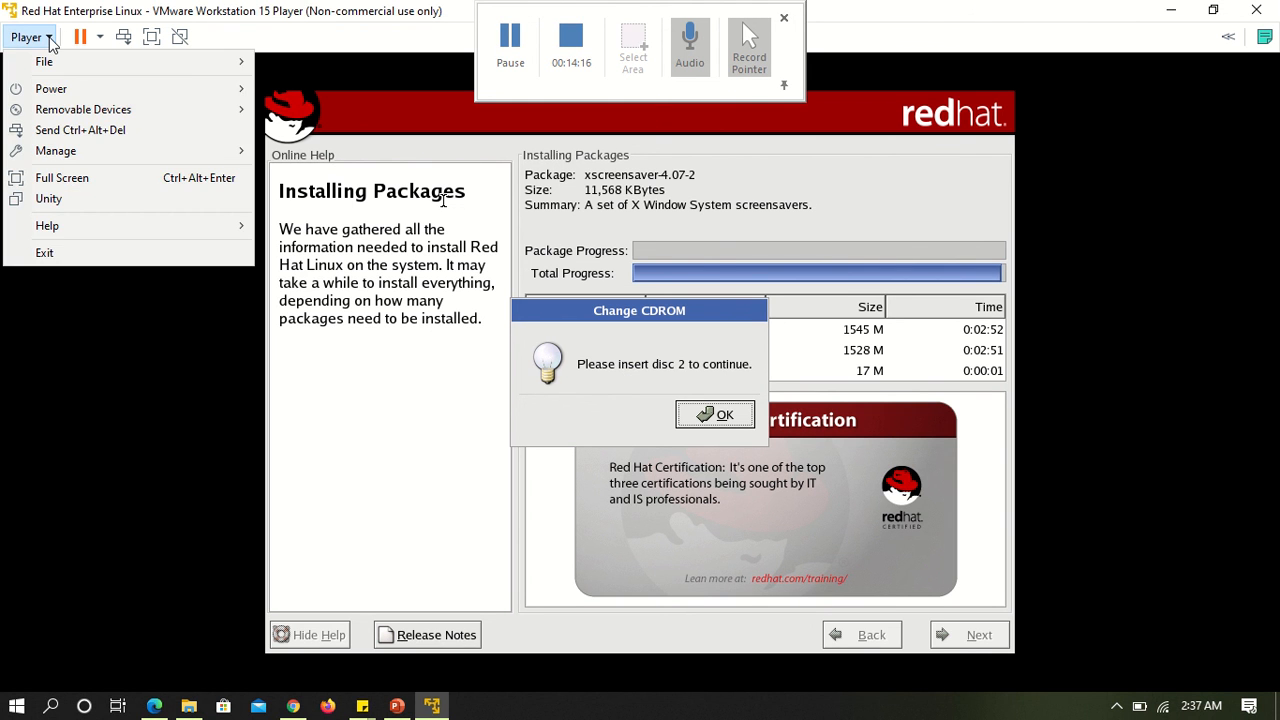
pyautogui.moveTo(55, 112)
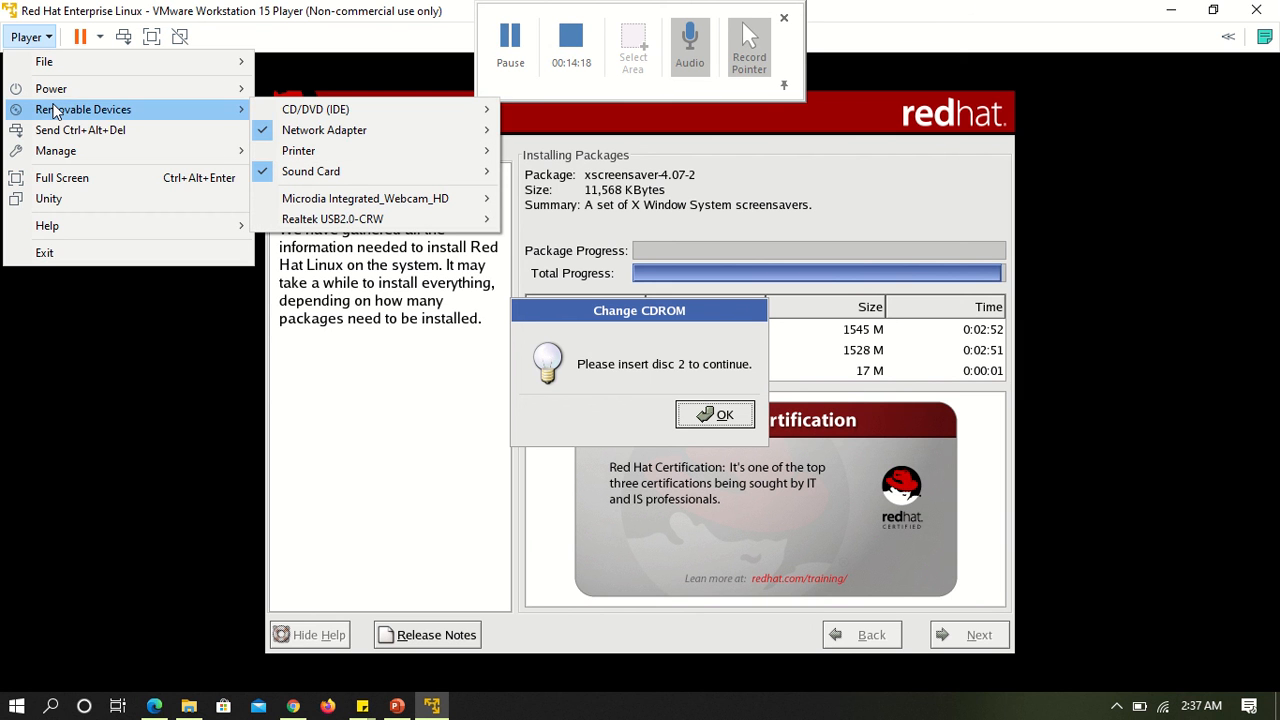
pyautogui.moveTo(58, 153)
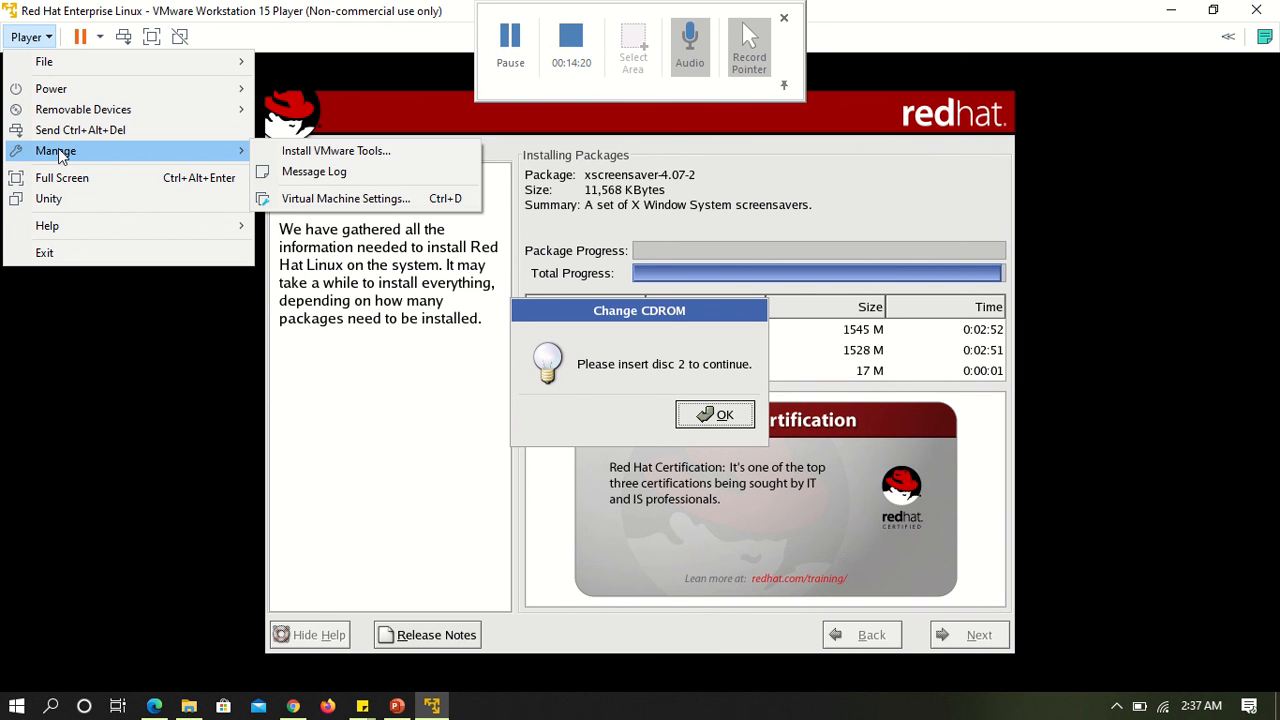
pyautogui.click(320, 198)
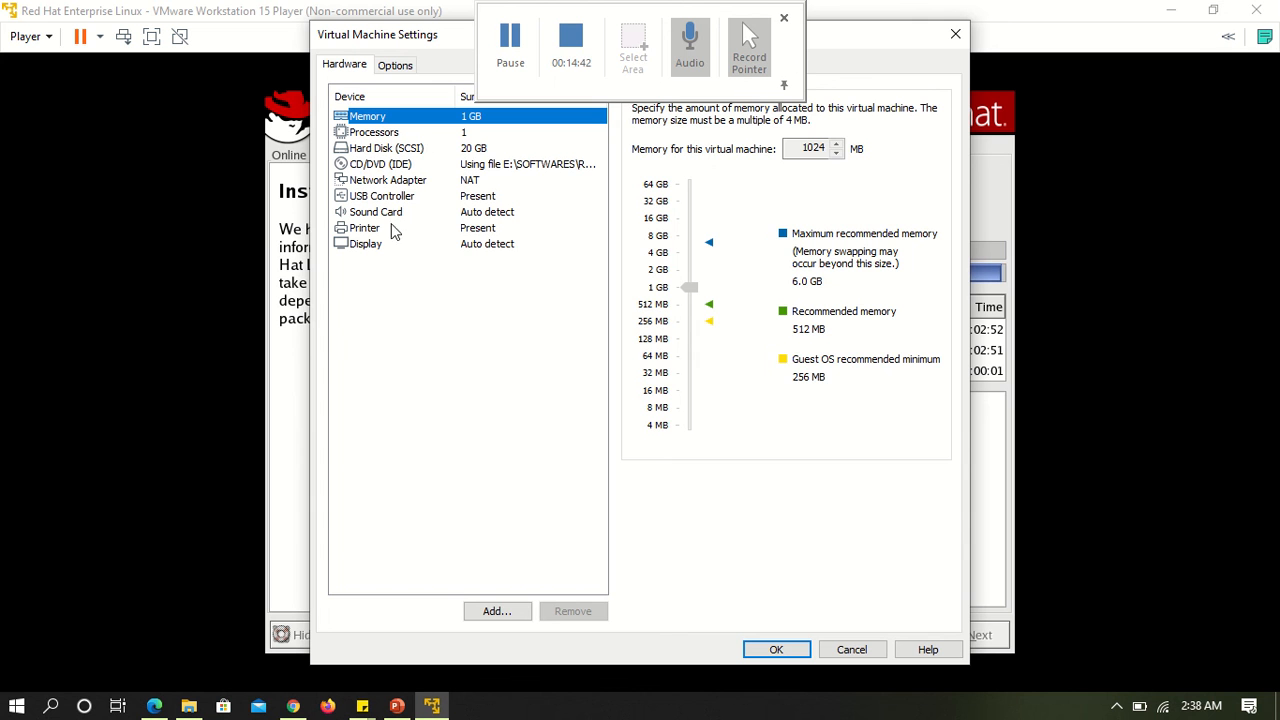
pyautogui.click(389, 167)
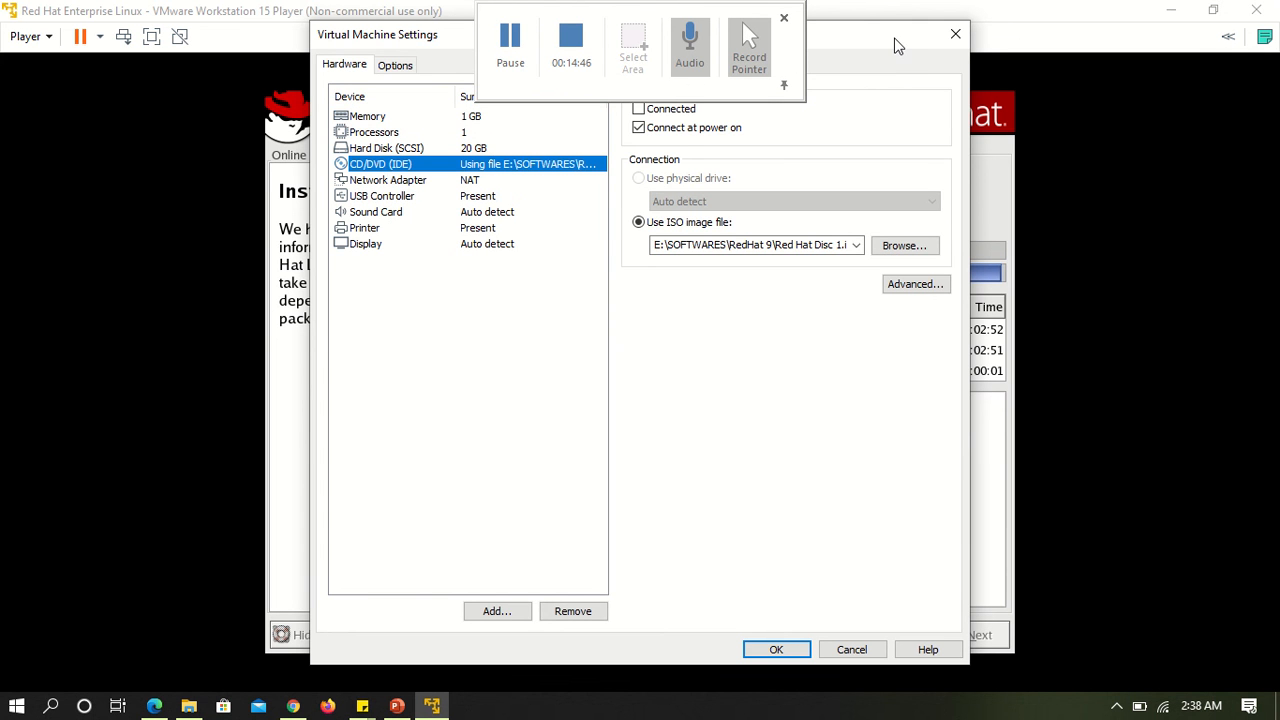
pyautogui.moveTo(903, 43); pyautogui.dragTo(893, 104)
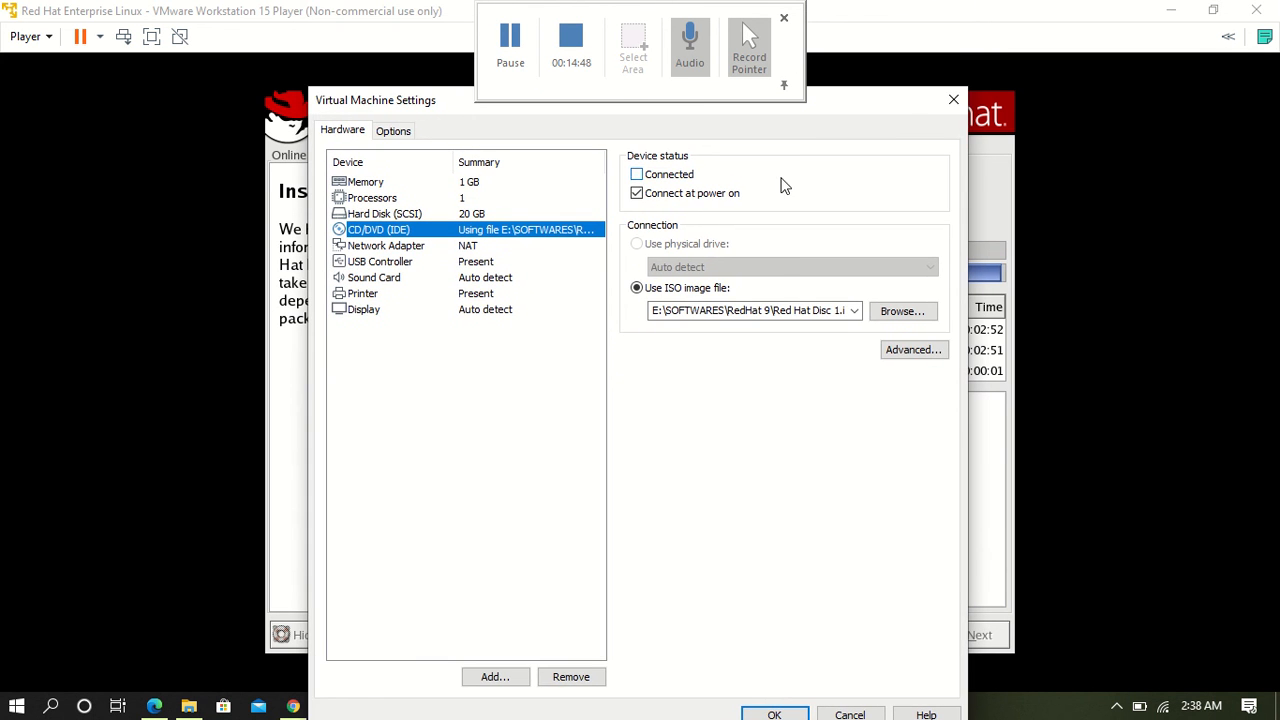
pyautogui.click(900, 312)
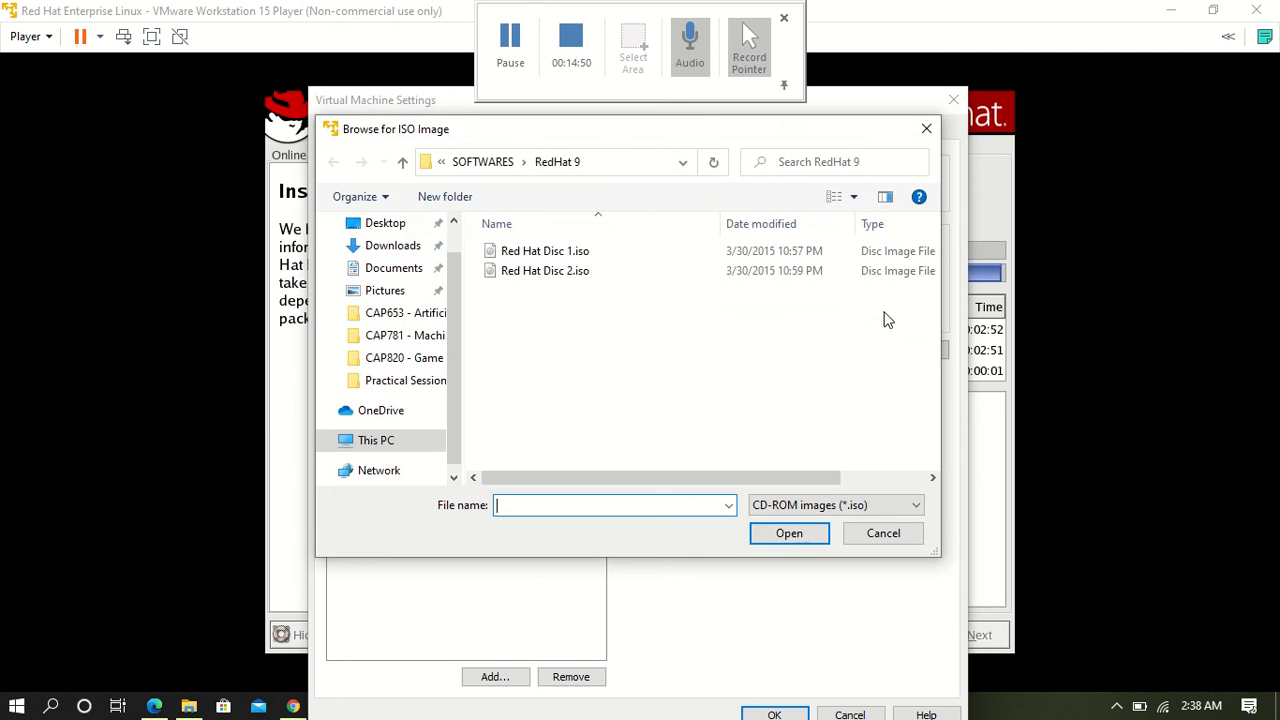
pyautogui.doubleClick(560, 283)
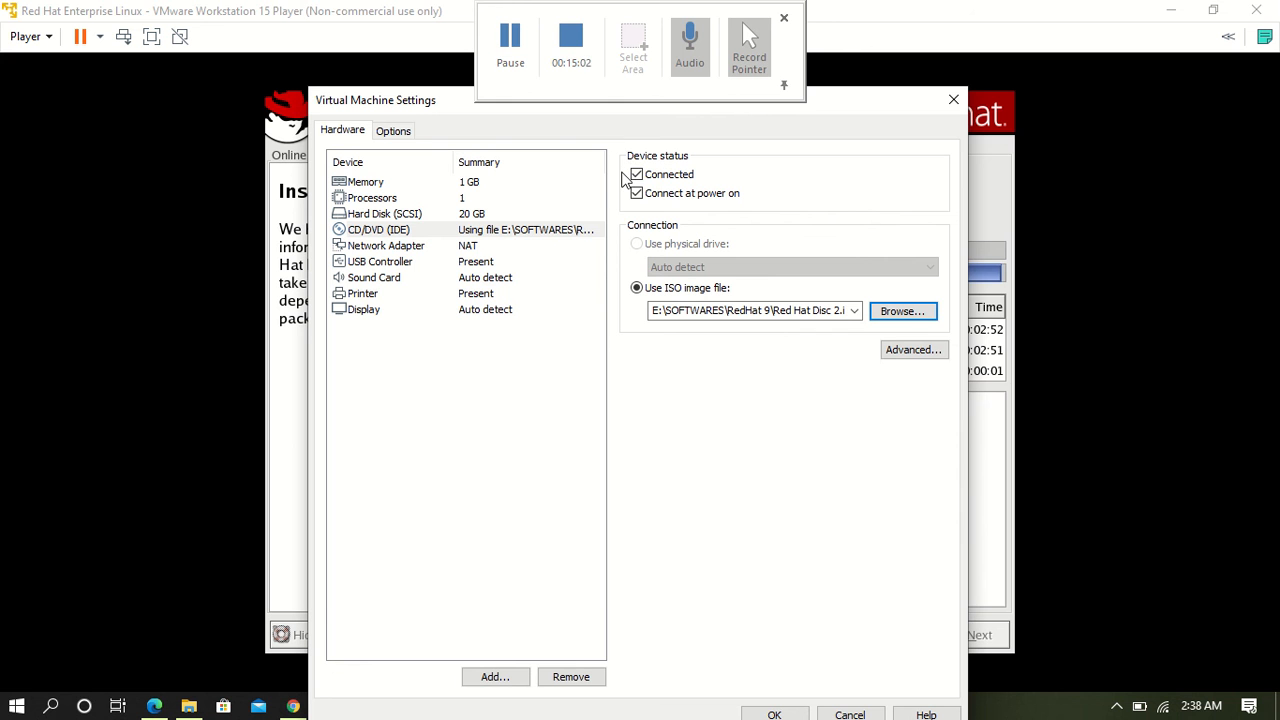
pyautogui.click(766, 713)
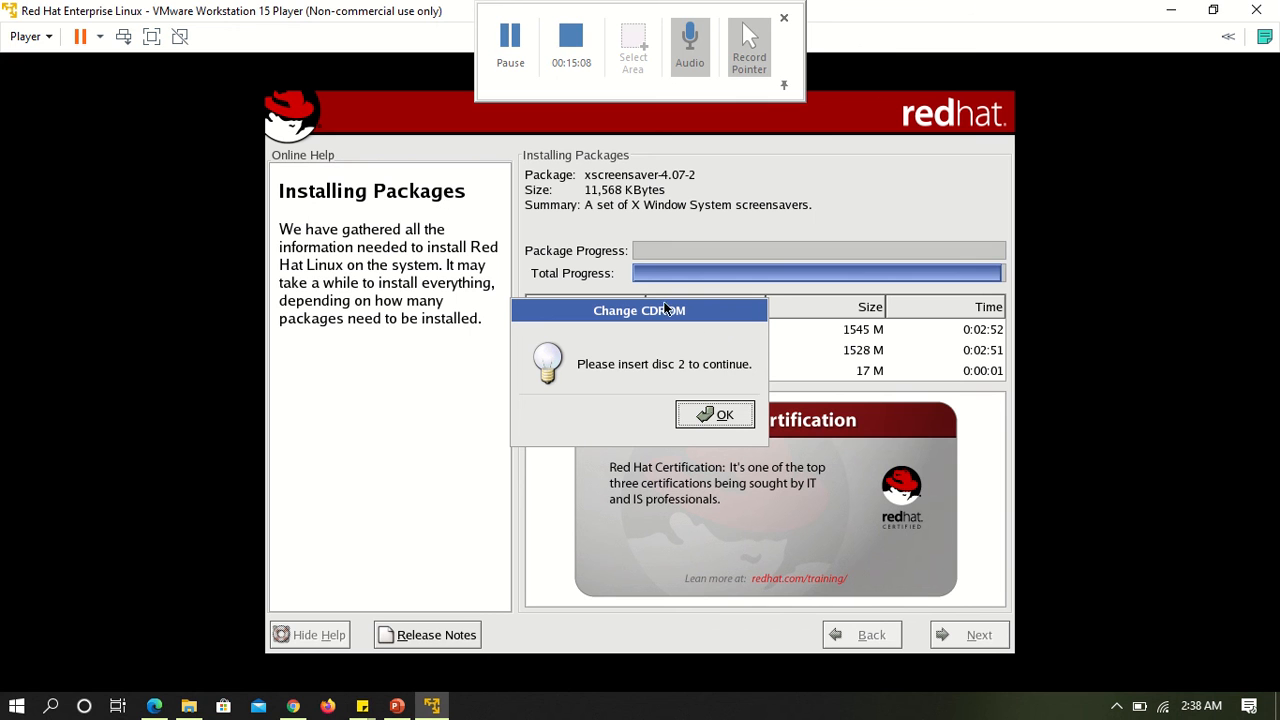
pyautogui.click(722, 418)
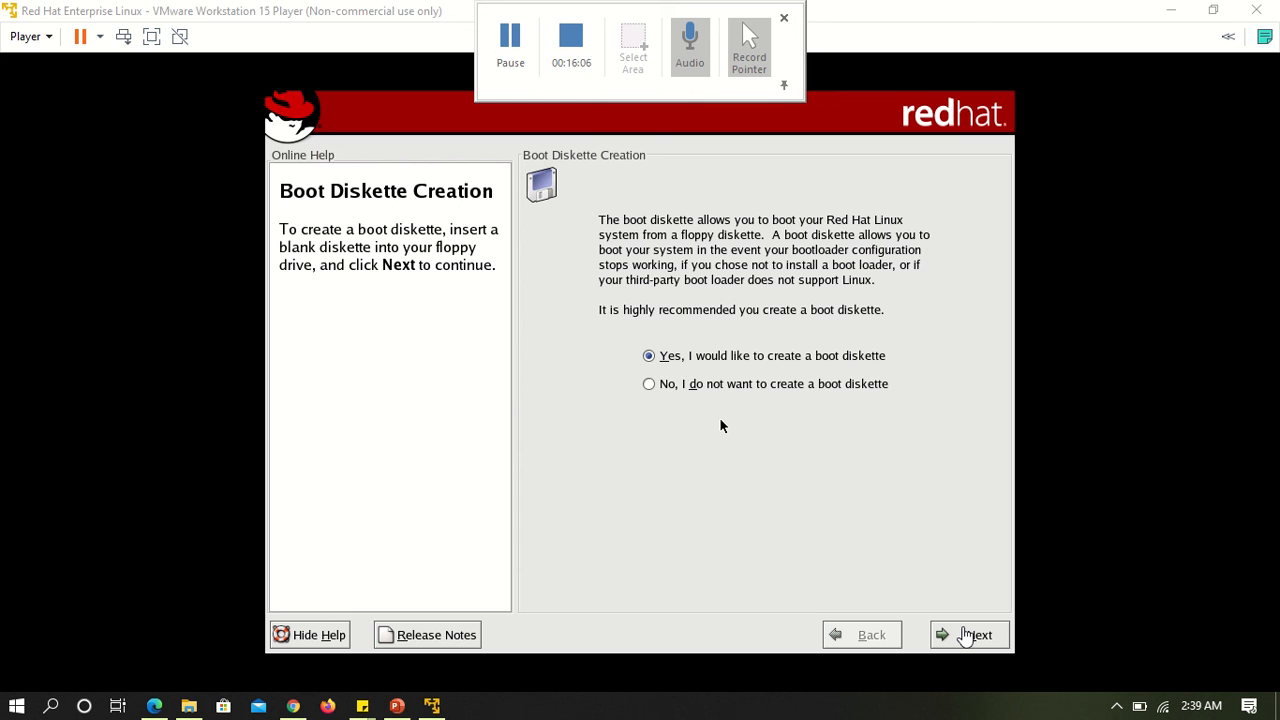
# Choose not to create a boot diskette and continue the installation.
pyautogui.click(850, 458)
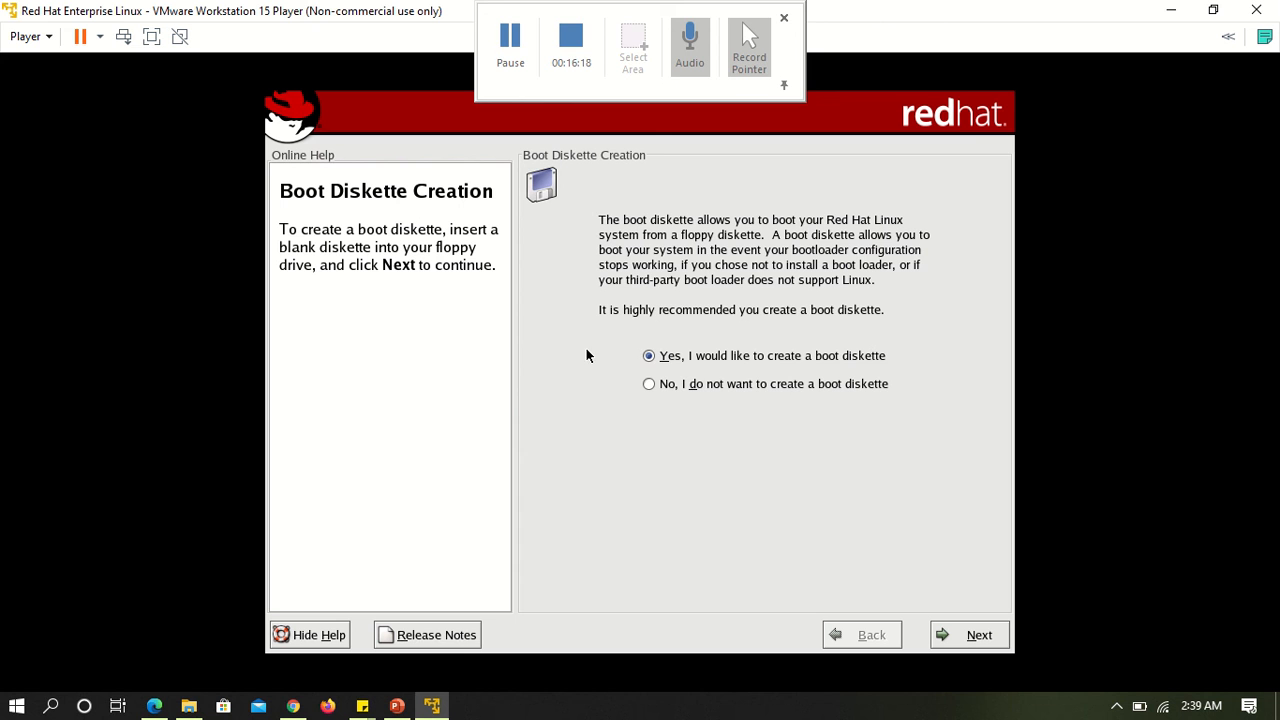
pyautogui.click(672, 389)
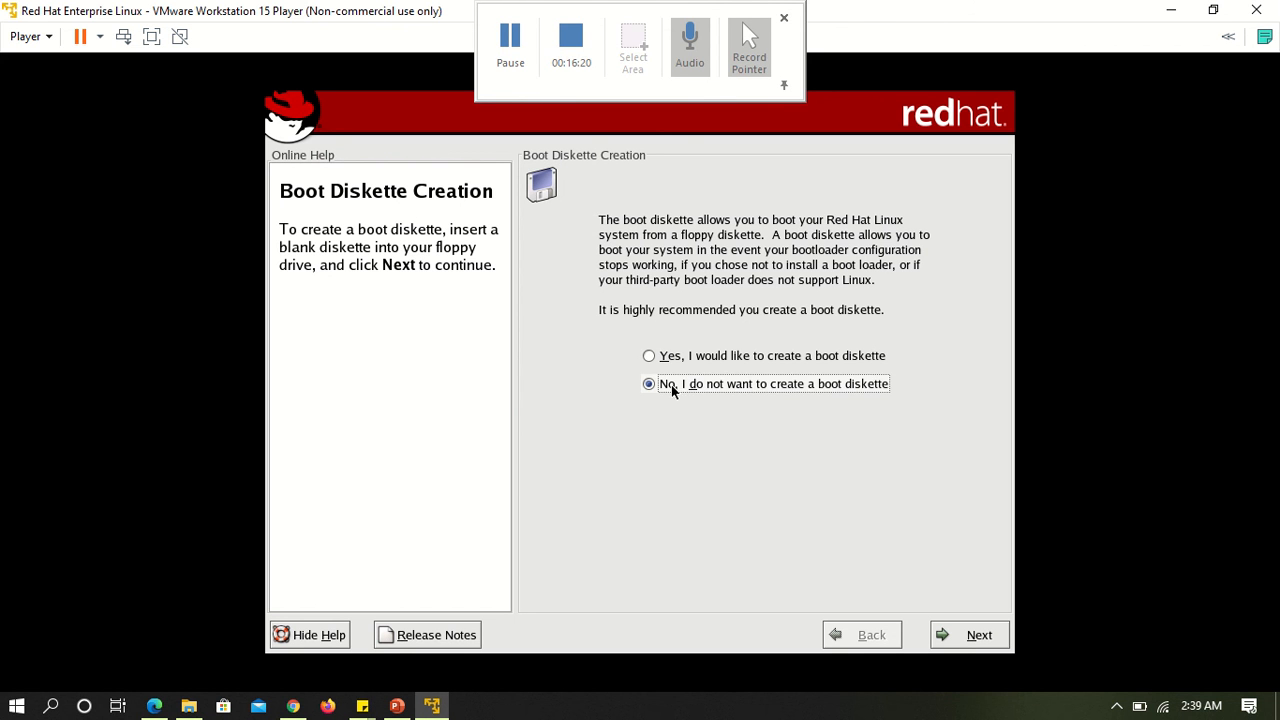
pyautogui.click(979, 635)
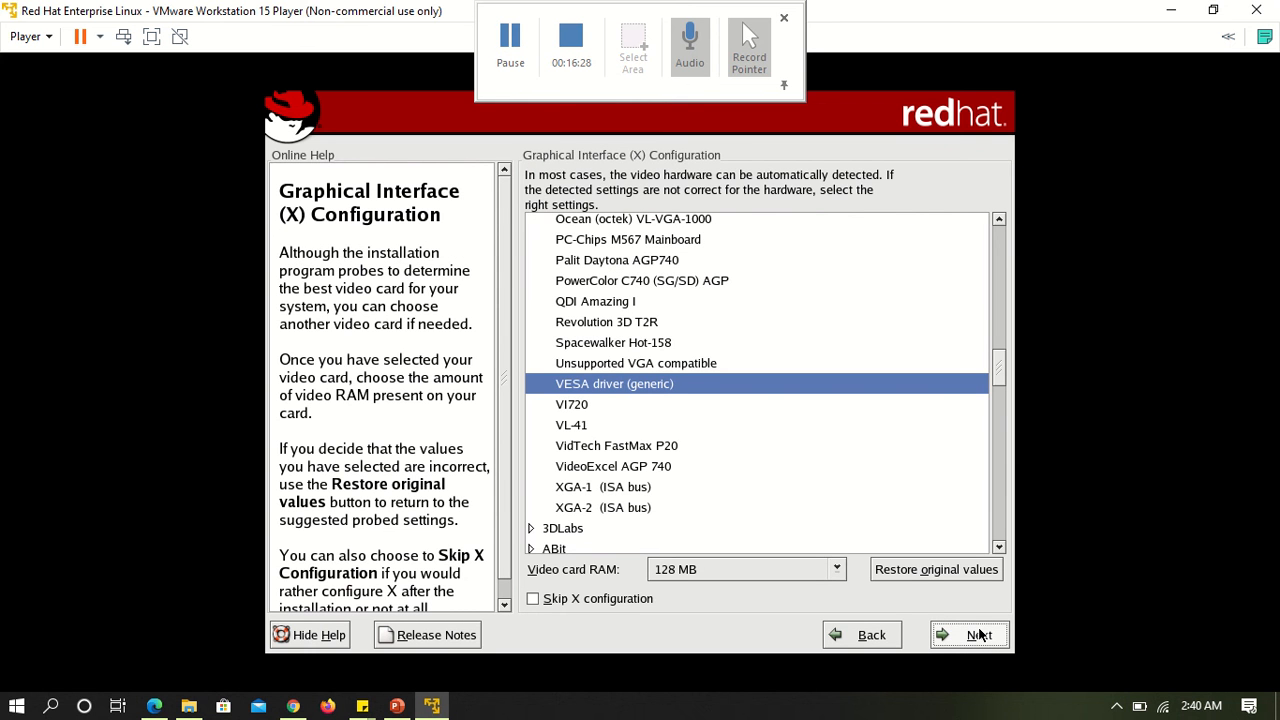
# Accept the suggested video card and monitor, keeping True Color (24 Bit) depth and 800x600 resolution for the graphical configuration.
pyautogui.click(979, 635)
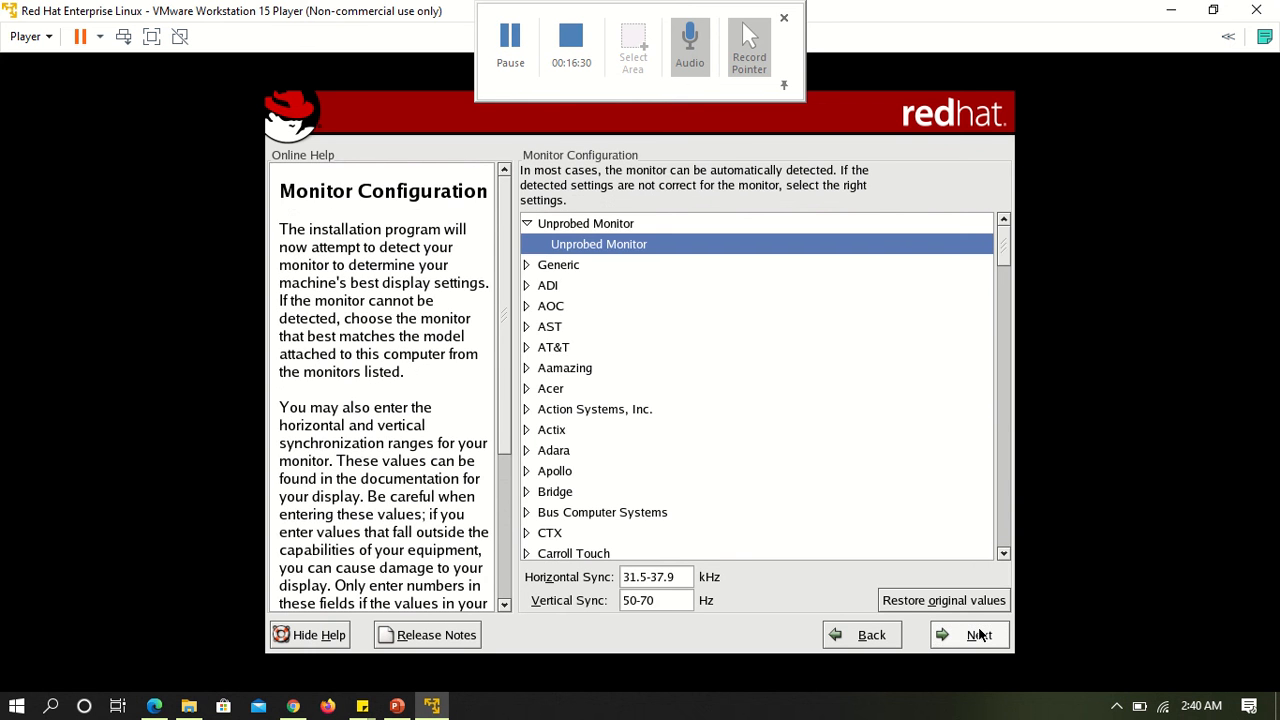
pyautogui.click(979, 635)
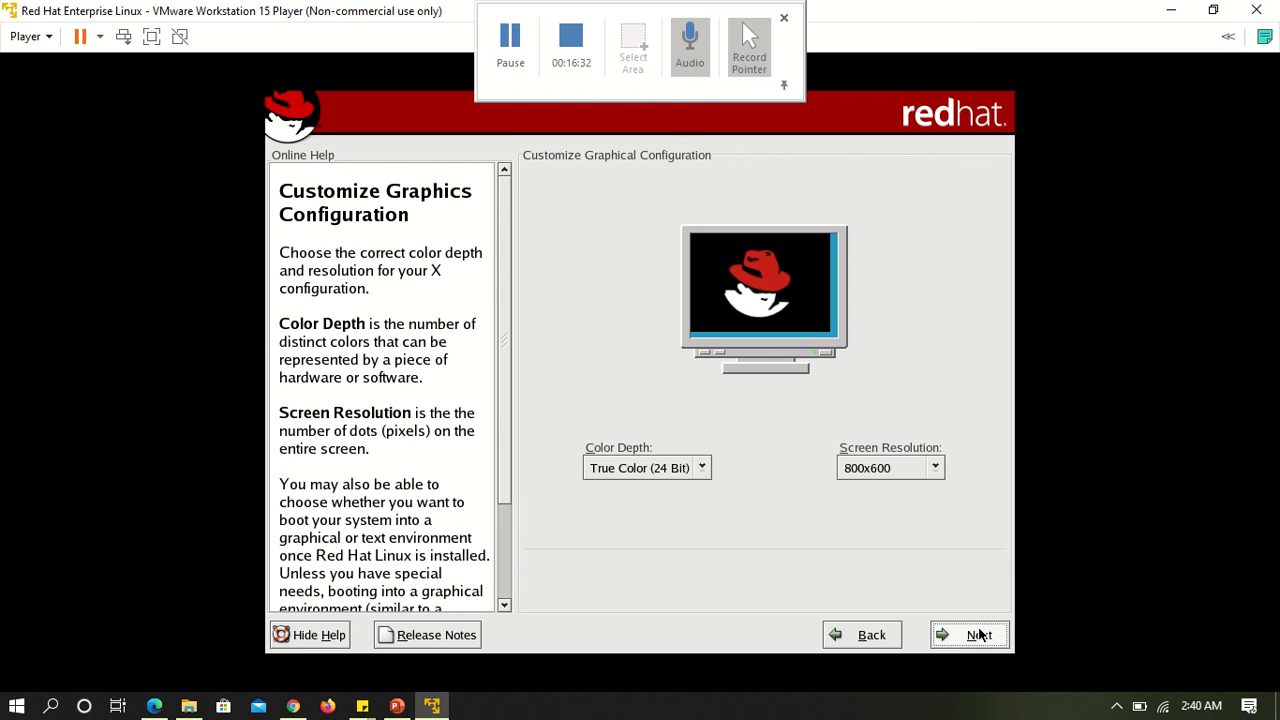
pyautogui.click(613, 468)
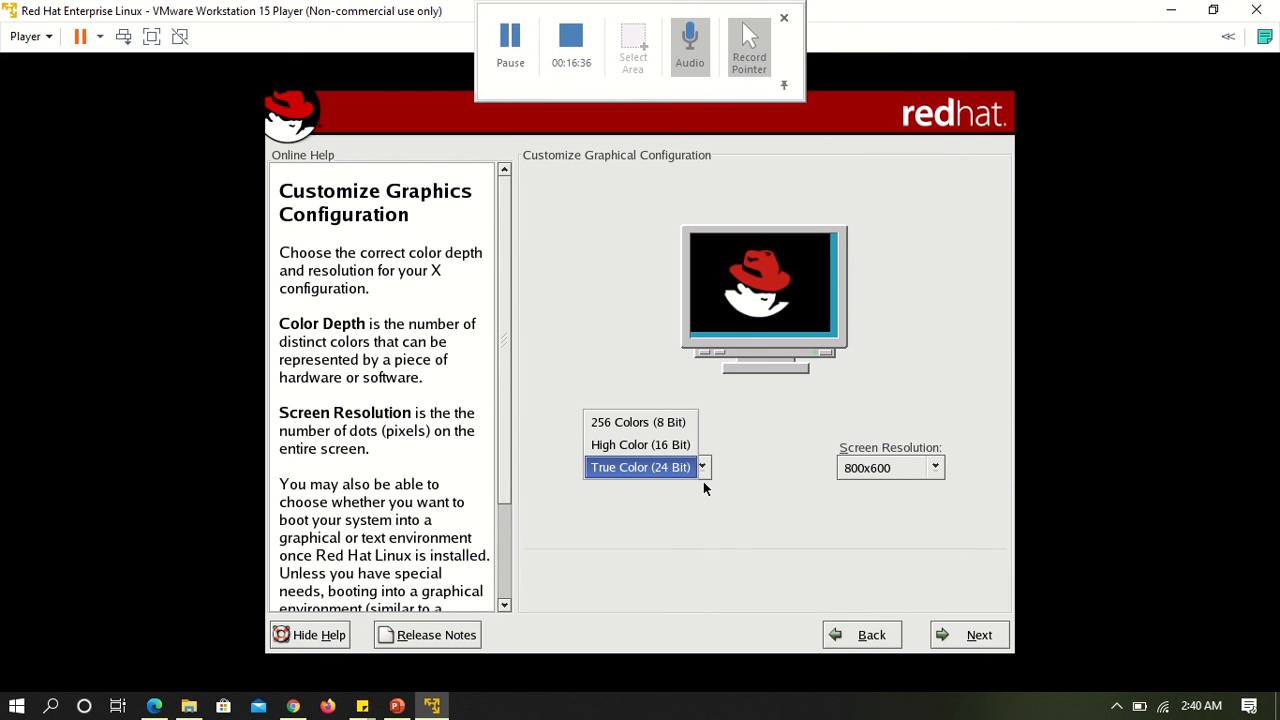
pyautogui.click(896, 468)
pyautogui.click(896, 468)
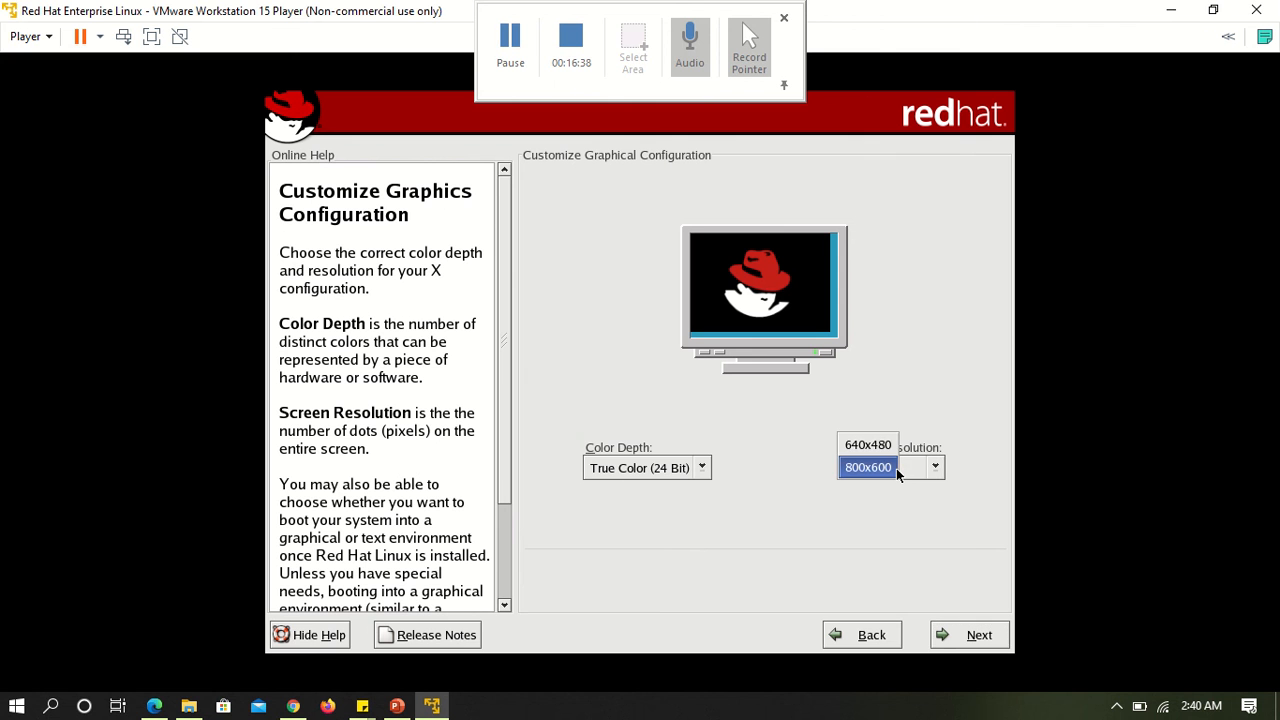
pyautogui.click(786, 518)
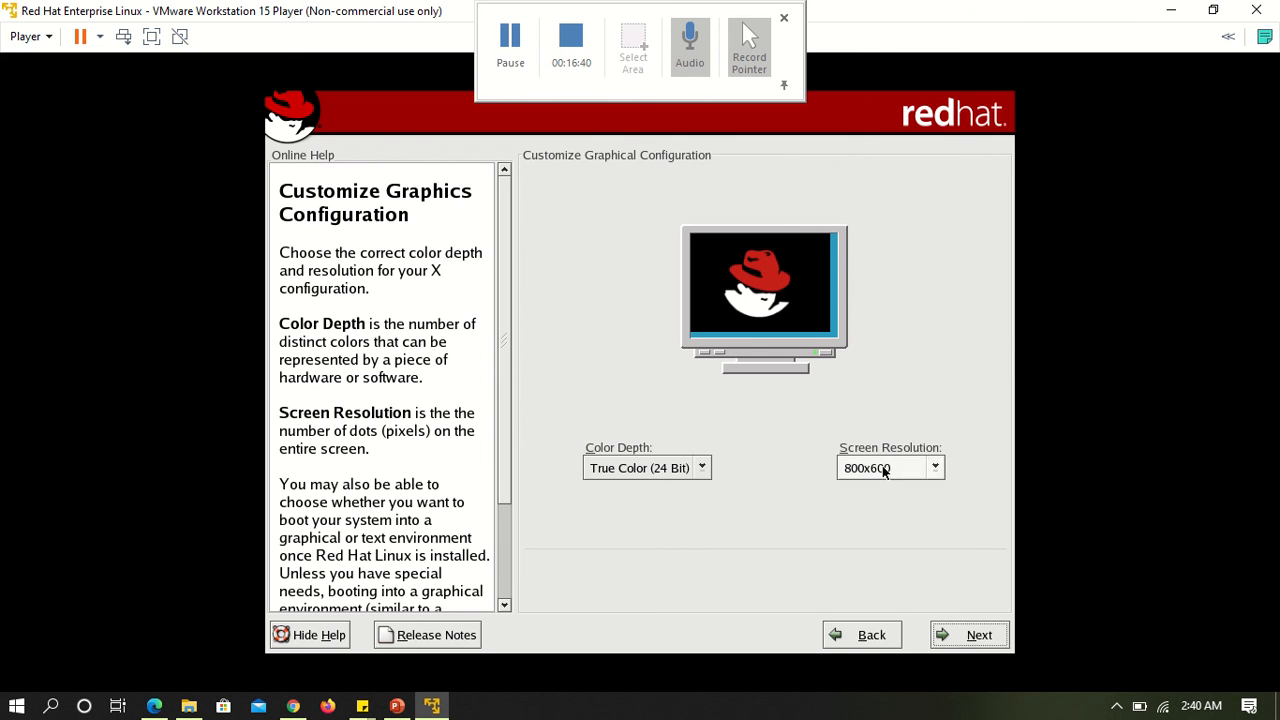
pyautogui.click(975, 636)
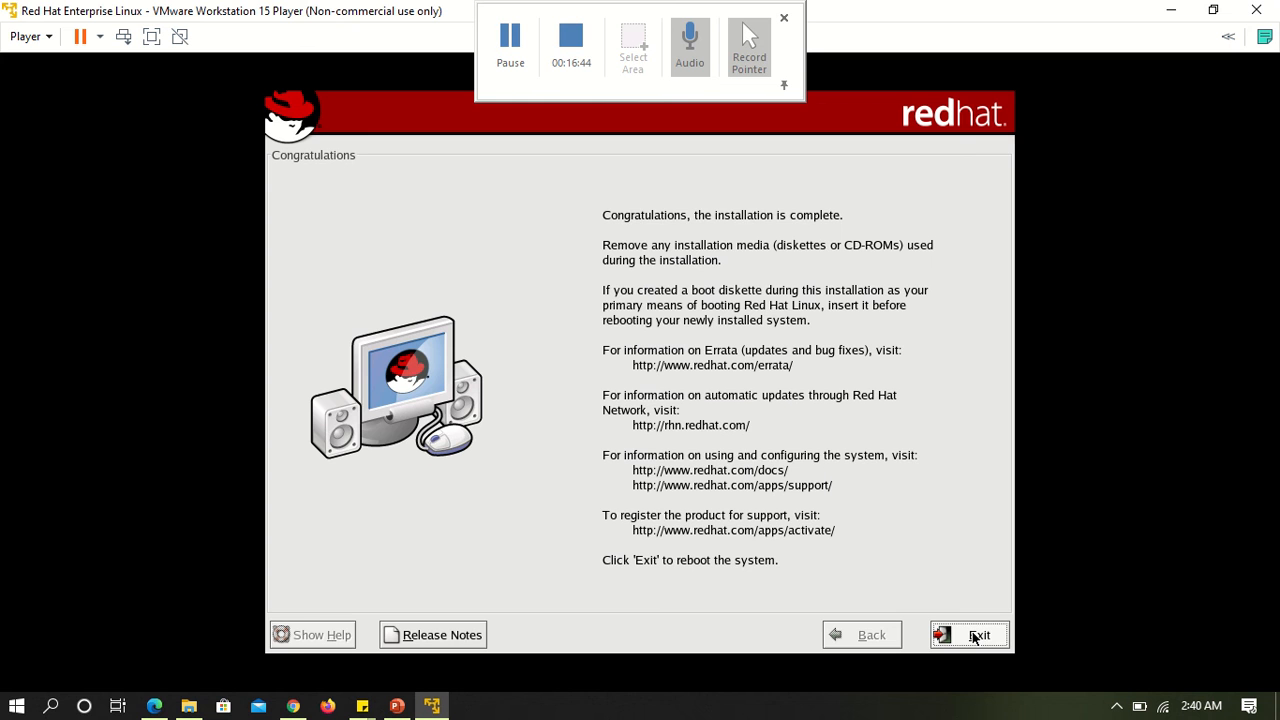
# Exit the installer to reboot, boot Red Hat Linux (2.4.20-6), and proceed past the setup agent's welcome page.
pyautogui.click(975, 636)
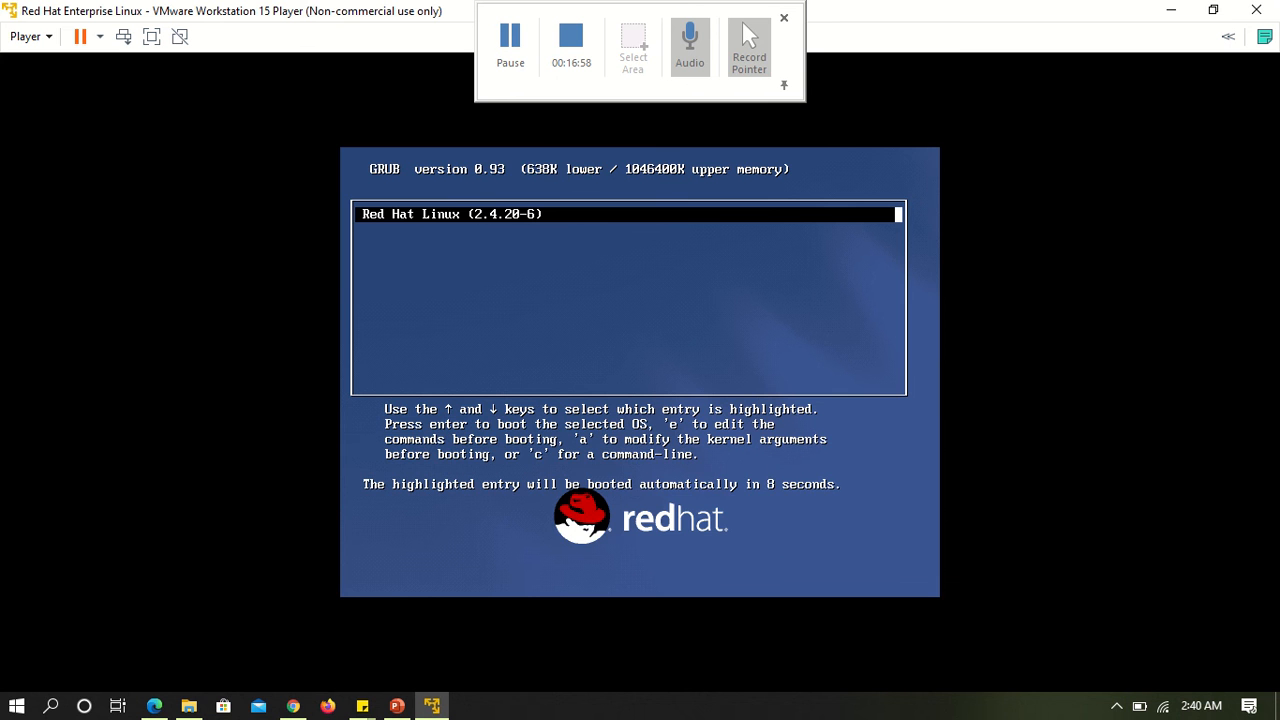
pyautogui.press('Return')
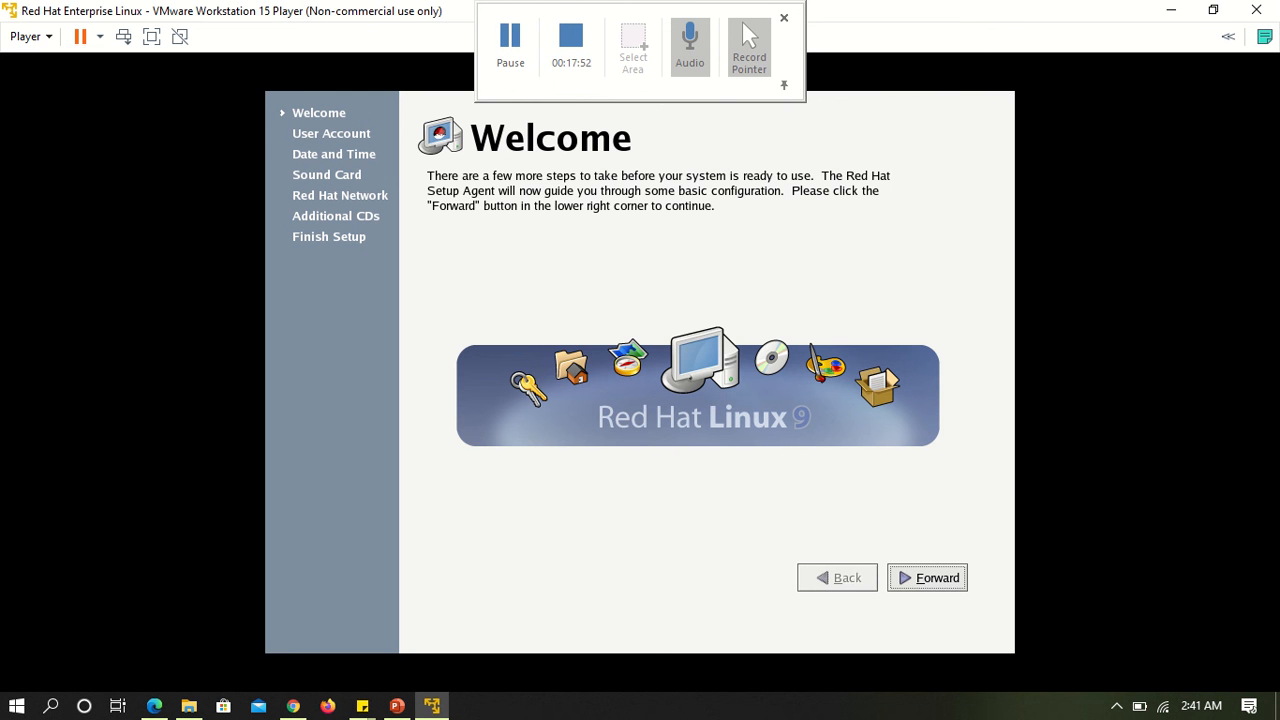
pyautogui.click(929, 578)
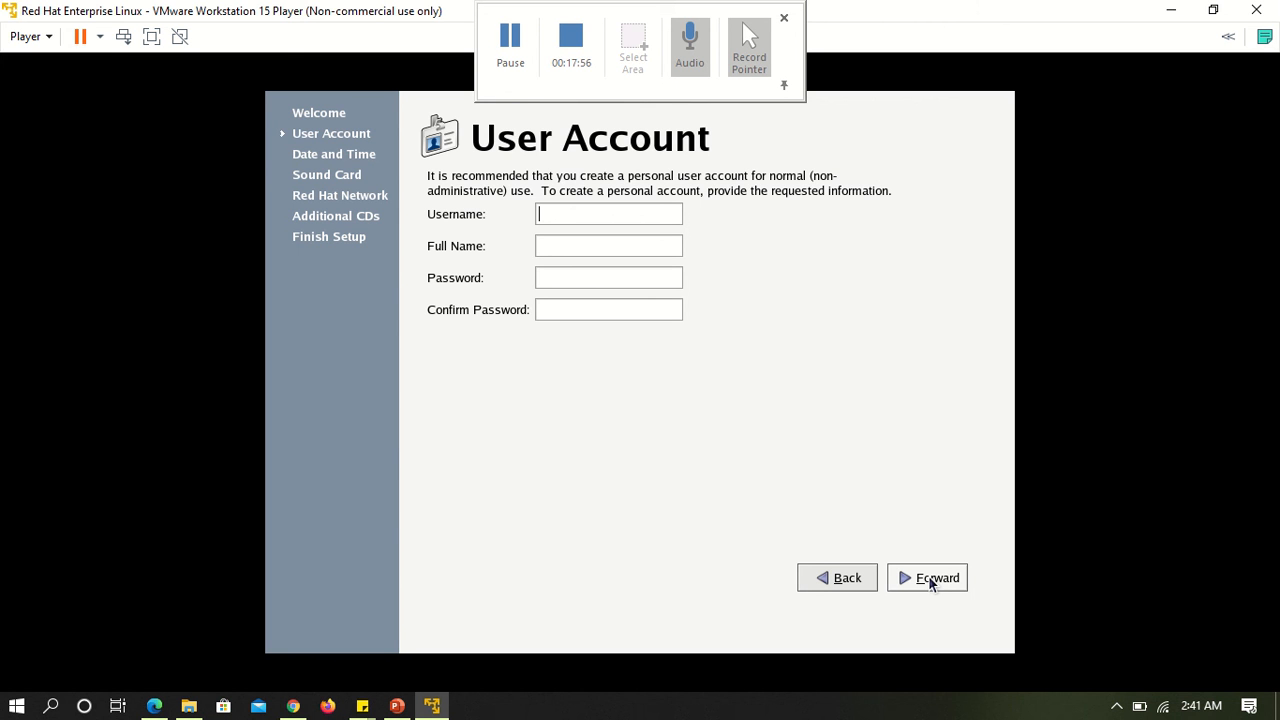
# Enter tiger as the username of the personal account and fill in the user's full name.
pyautogui.write('Tiger')
pyautogui.press('BackSpace')
pyautogui.press('BackSpace')
pyautogui.press('BackSpace')
pyautogui.press('BackSpace')
pyautogui.press('BackSpace')
pyautogui.write('tigerTig')
pyautogui.press('BackSpace')
pyautogui.press('BackSpace')
pyautogui.press('BackSpace')
pyautogui.write('Sukanta Ghosh')
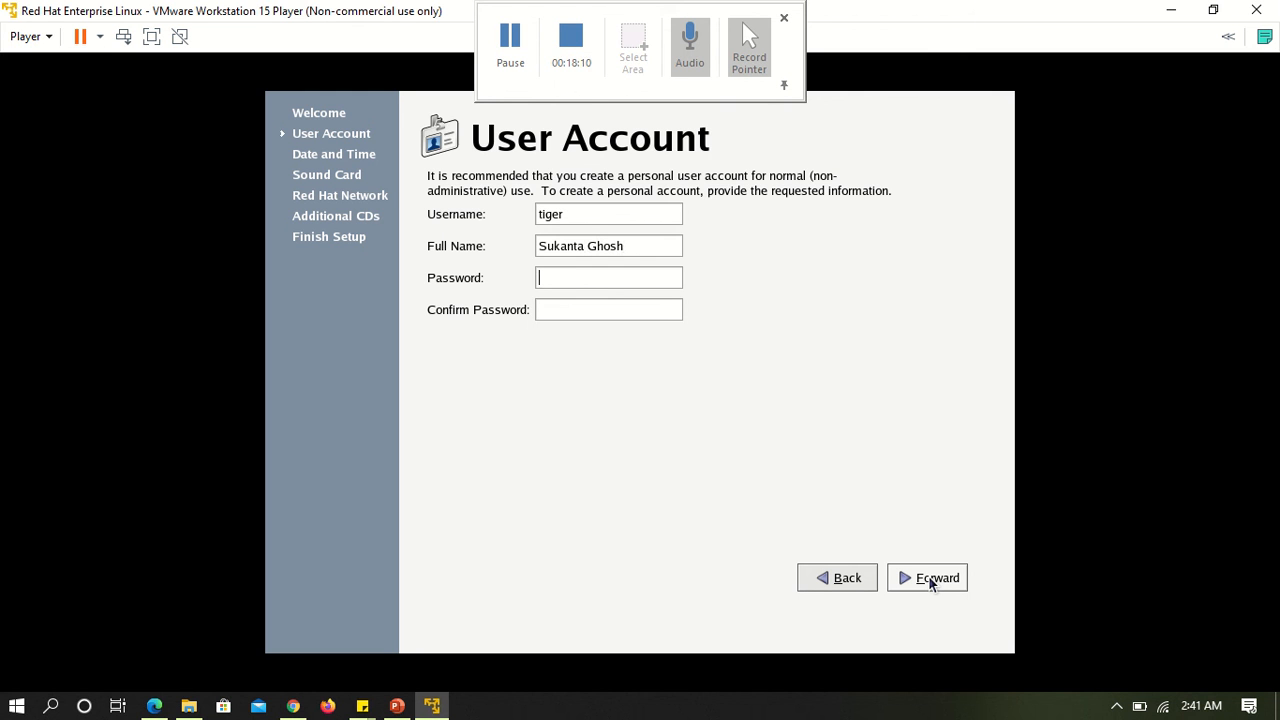
pyautogui.write('*')
# Enter and confirm the personal account's password, and continue to the date and time settings.
pyautogui.press('BackSpace')
pyautogui.write('******')
pyautogui.press('Tab')
pyautogui.write('******')
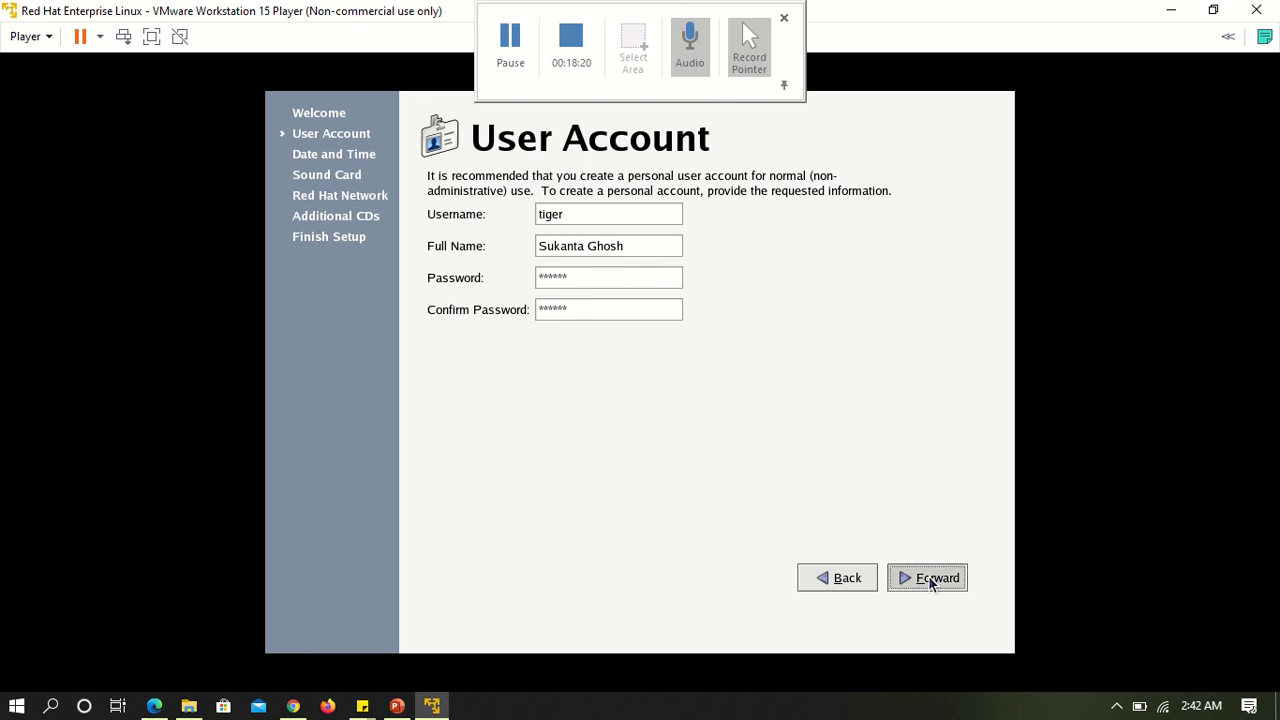
pyautogui.click(928, 578)
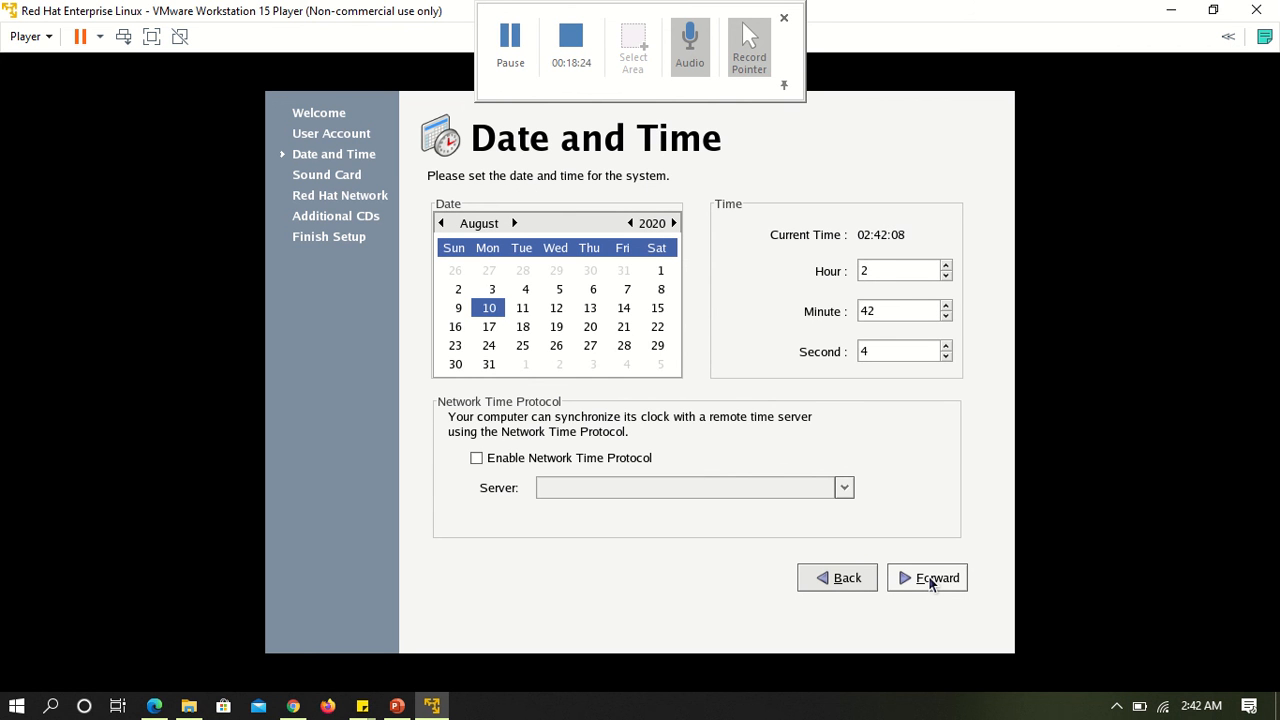
# Accept the current date and time, then play the sound card's test sound and confirm hearing it.
pyautogui.click(929, 580)
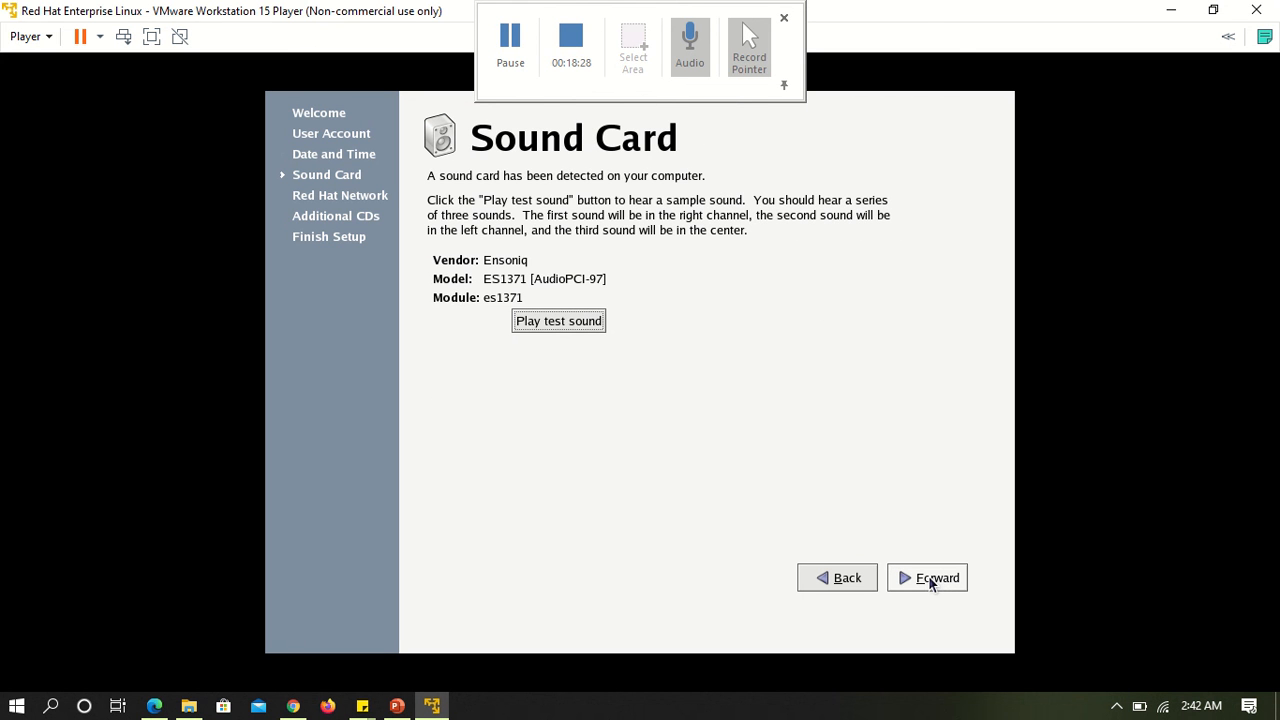
pyautogui.click(566, 322)
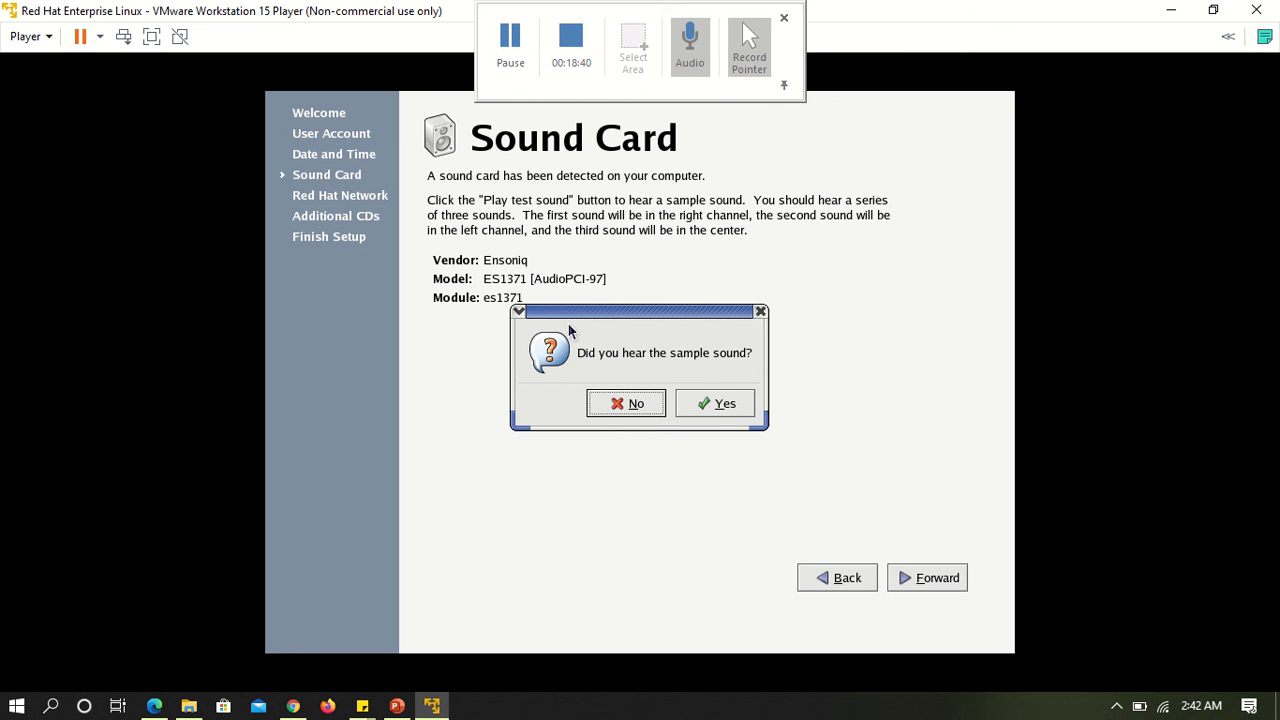
pyautogui.click(708, 404)
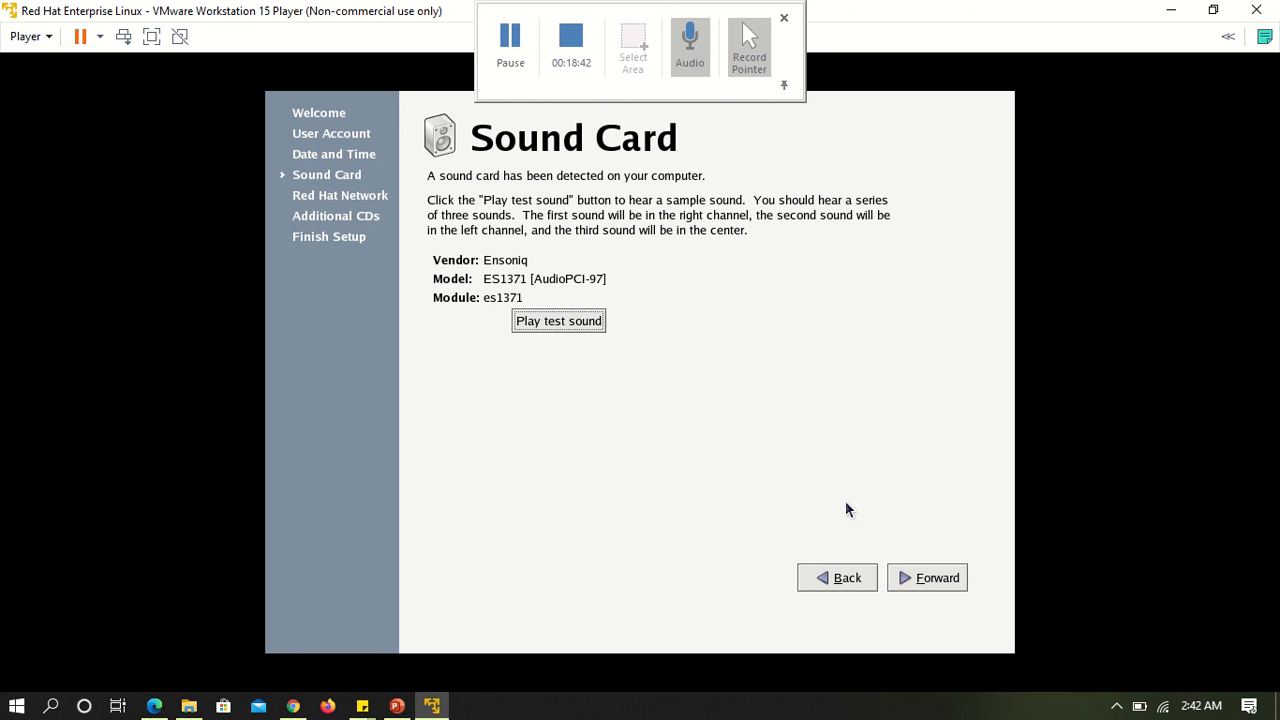
pyautogui.click(937, 580)
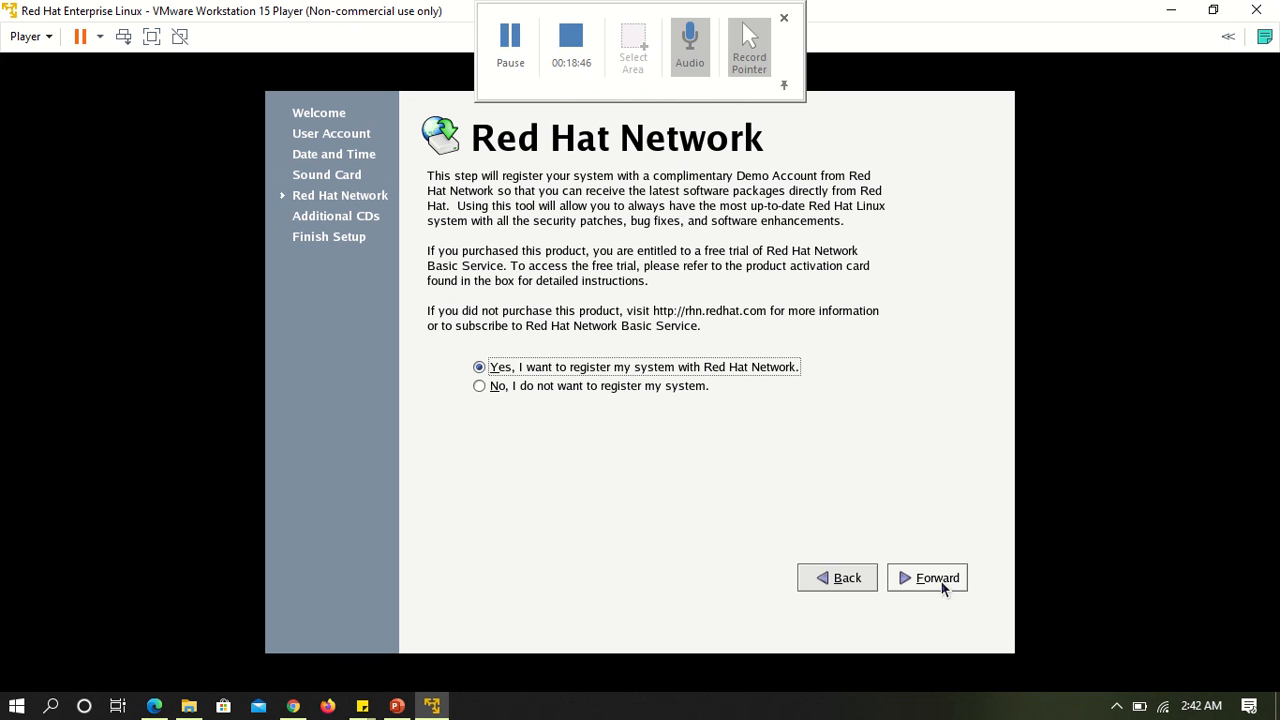
# Decline registering the system with Red Hat Network, skip the additional CDs, and finish the setup.
pyautogui.click(563, 387)
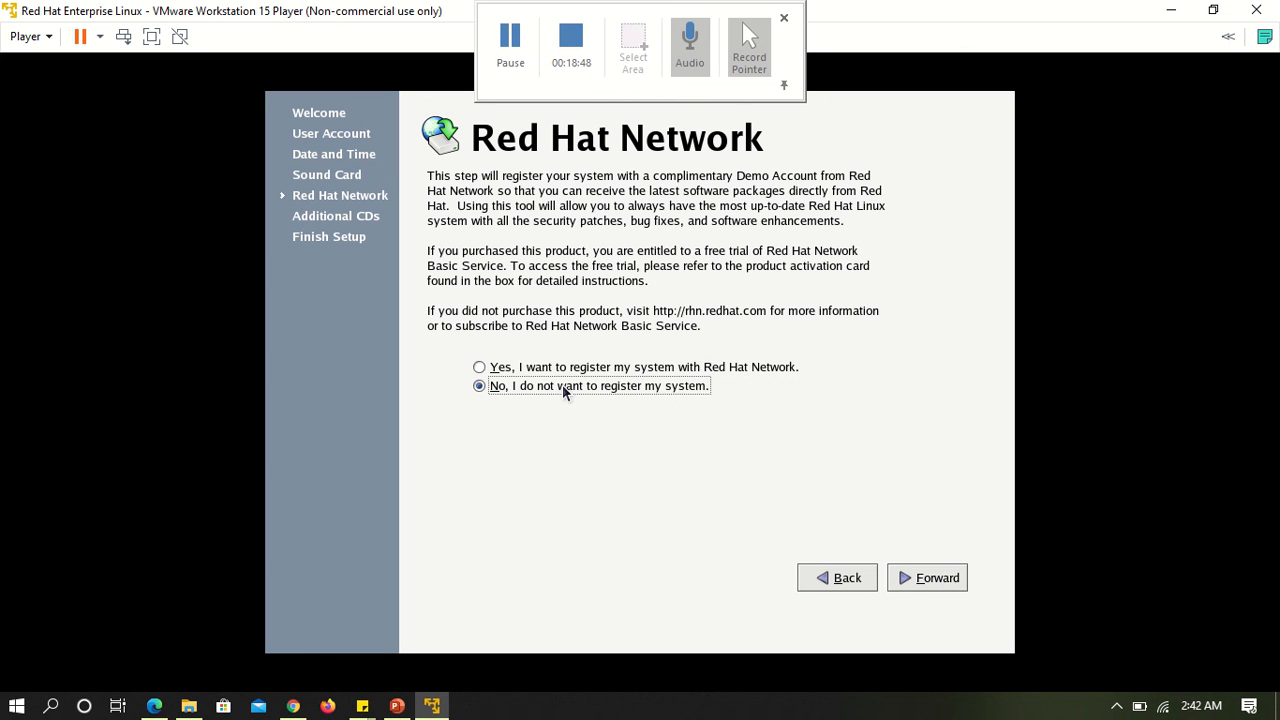
pyautogui.click(919, 580)
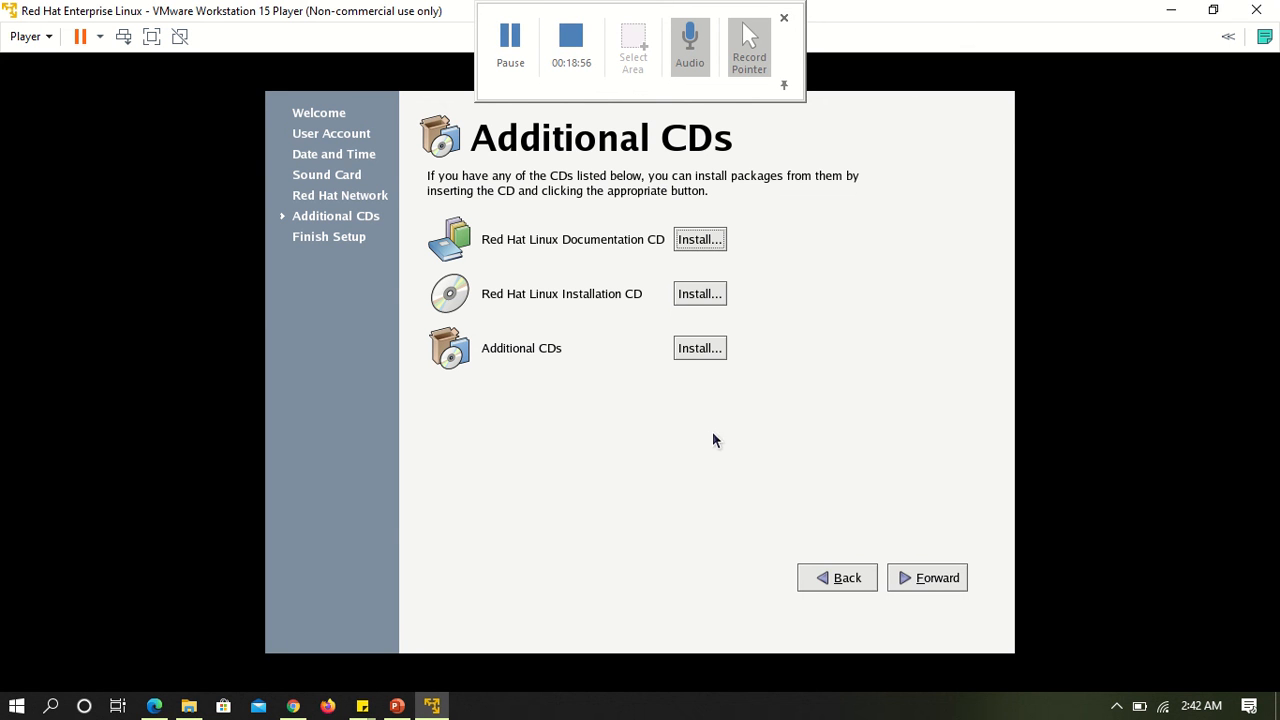
pyautogui.click(944, 579)
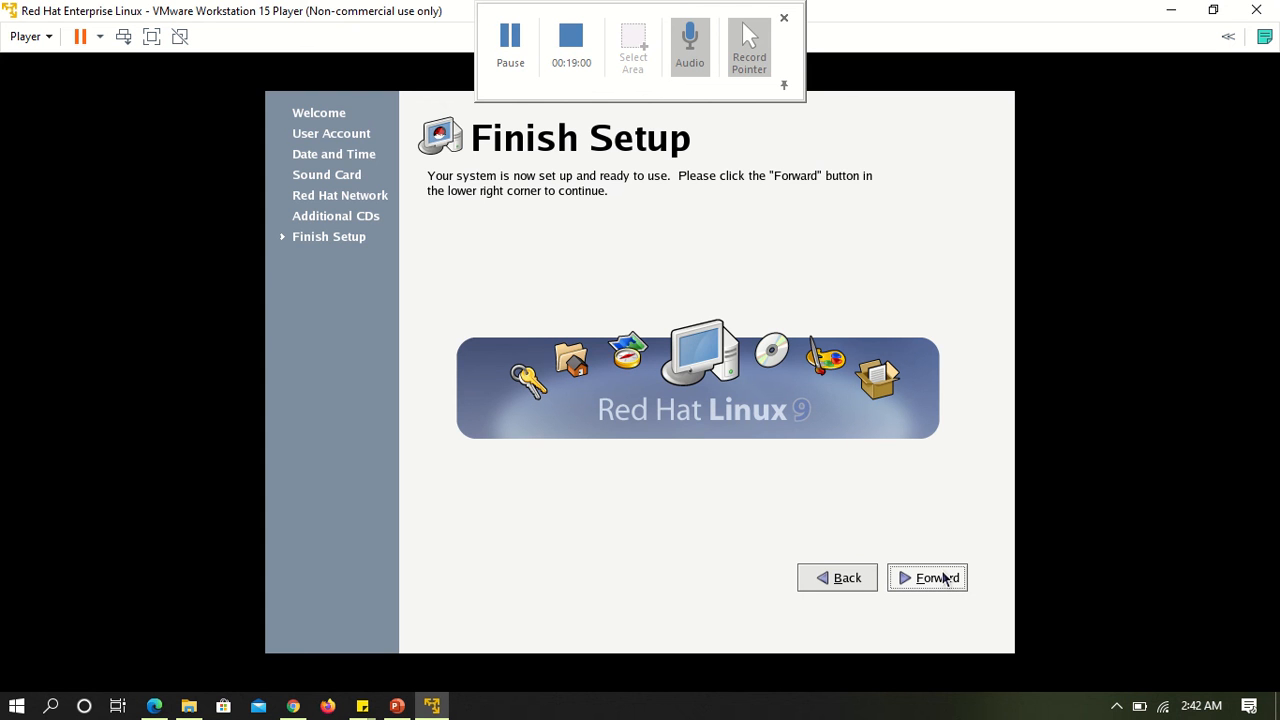
pyautogui.click(944, 579)
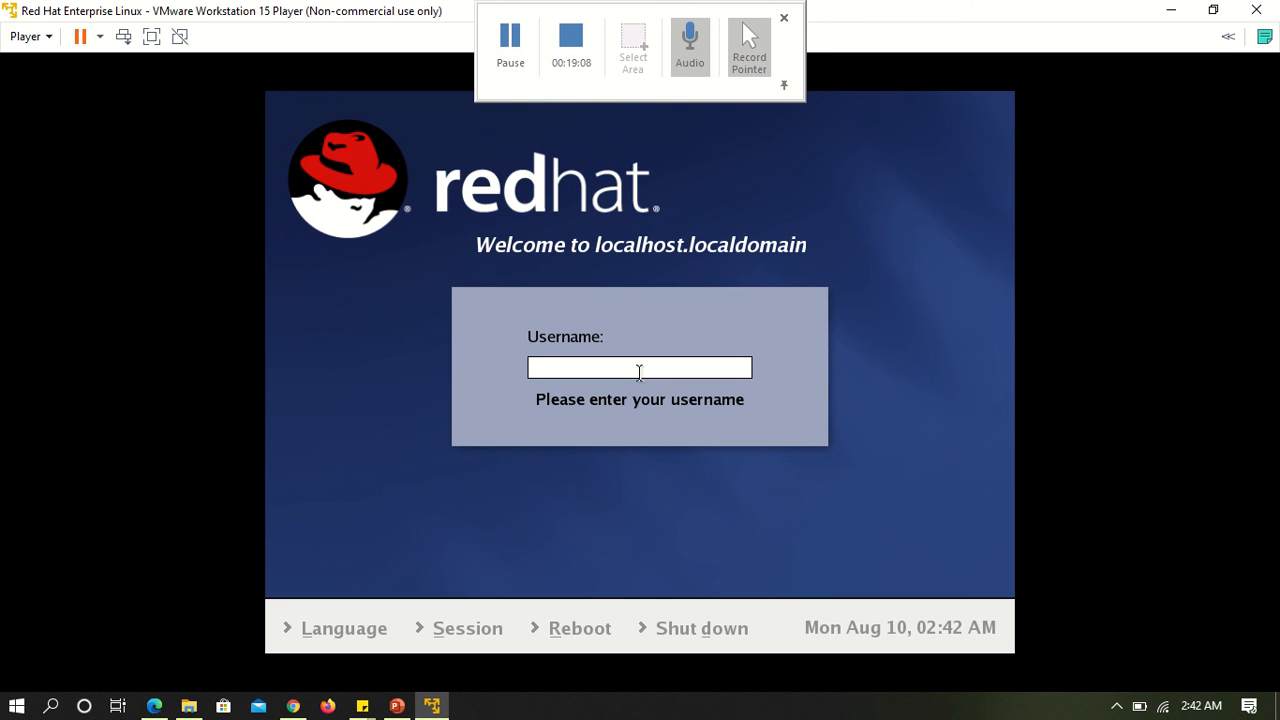
# Log in to the installed system as root with the root password.
pyautogui.write('root')
pyautogui.press('Return')
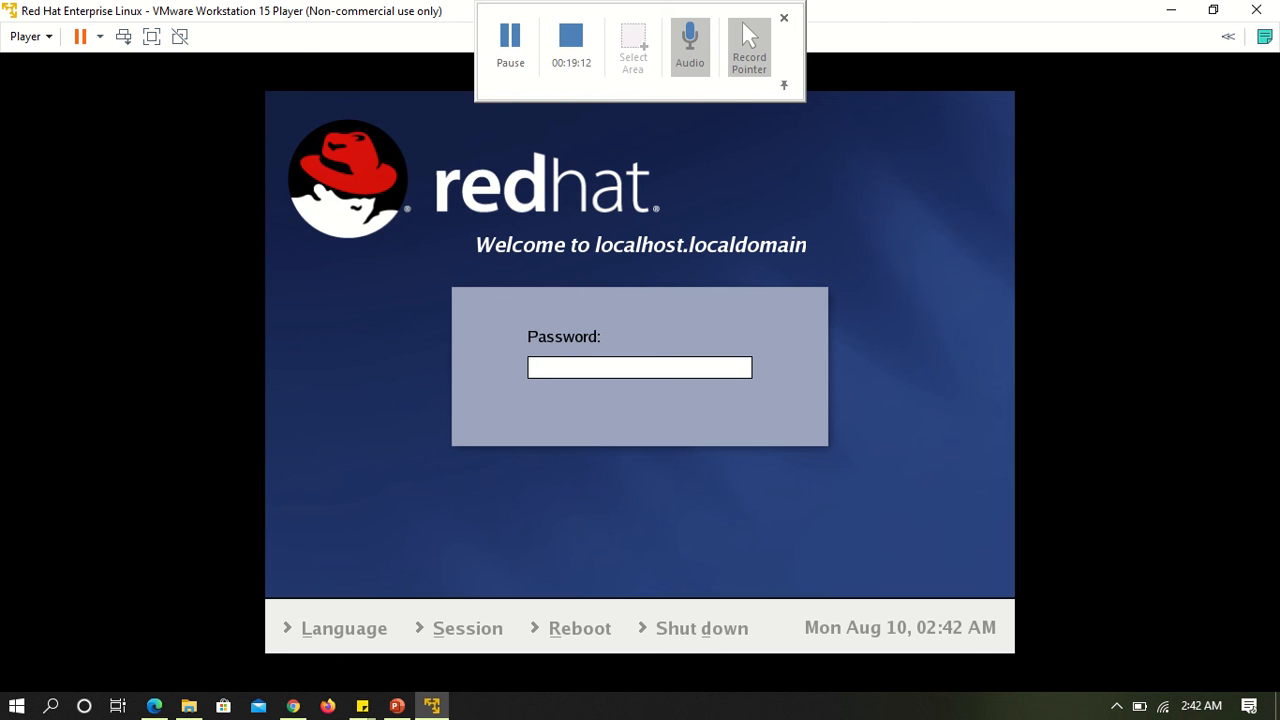
pyautogui.write('******')
pyautogui.press('Return')
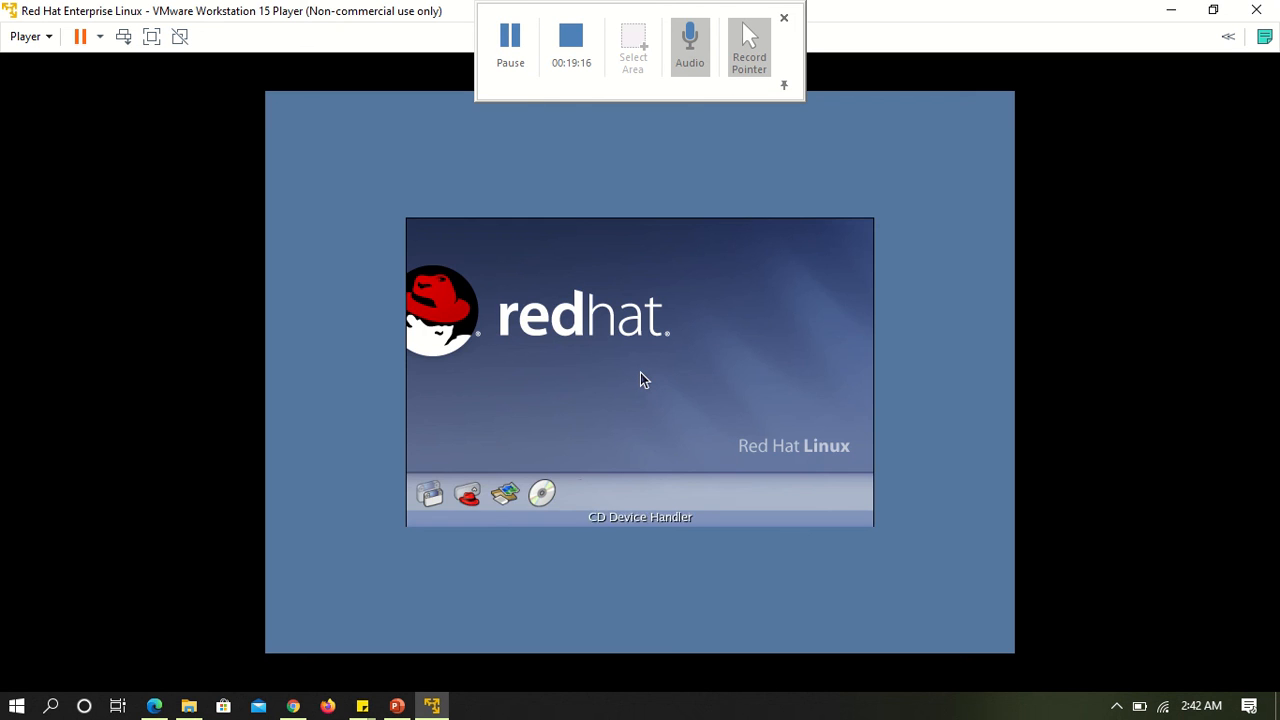